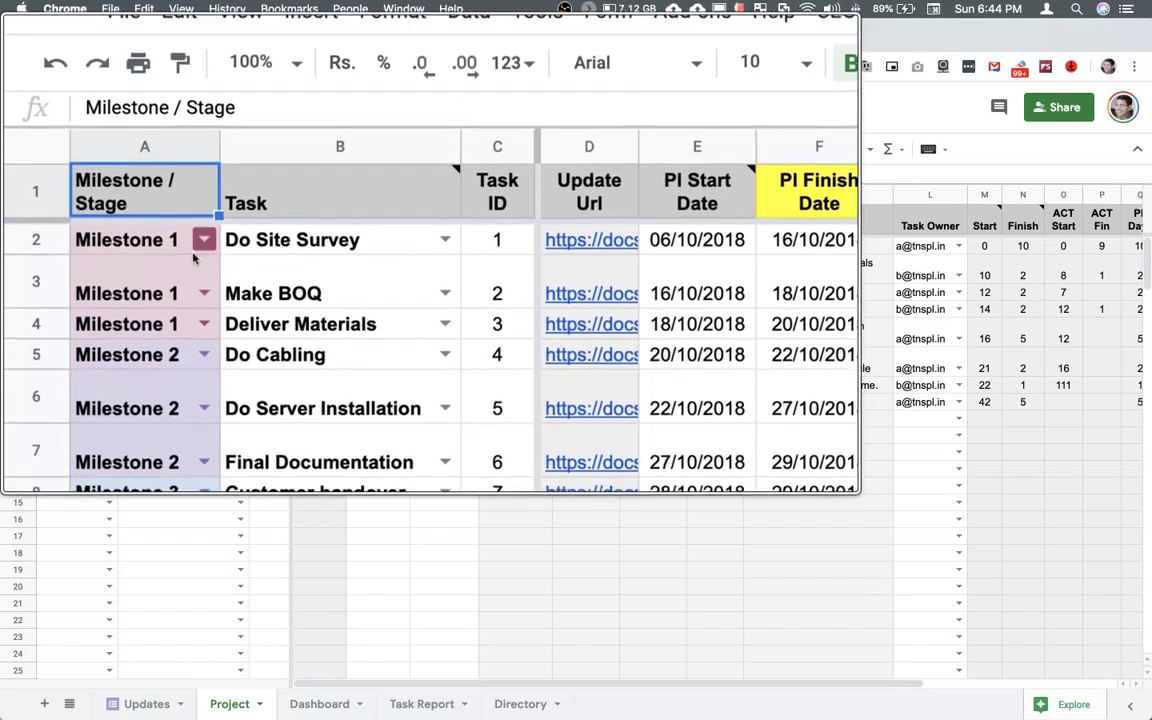
Review the milestone choices and the task choices offered for the first task row.
{"action": "double_click", "coordinate": [195, 246]}
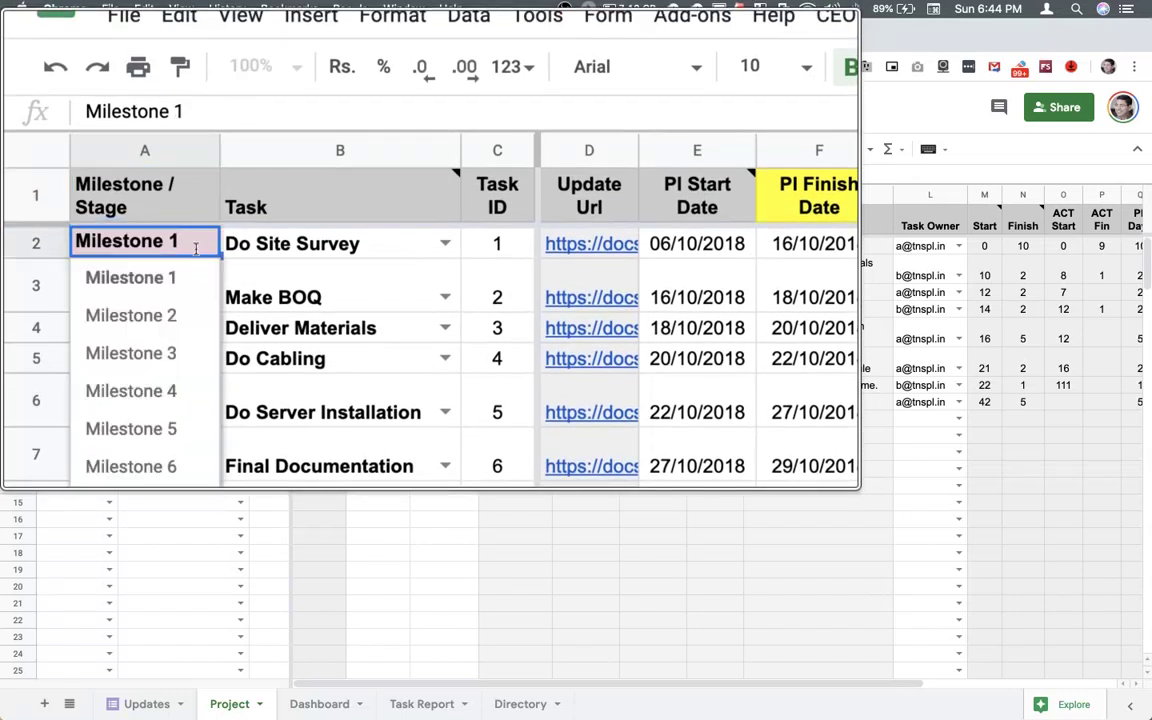
{"action": "left_click", "coordinate": [258, 252]}
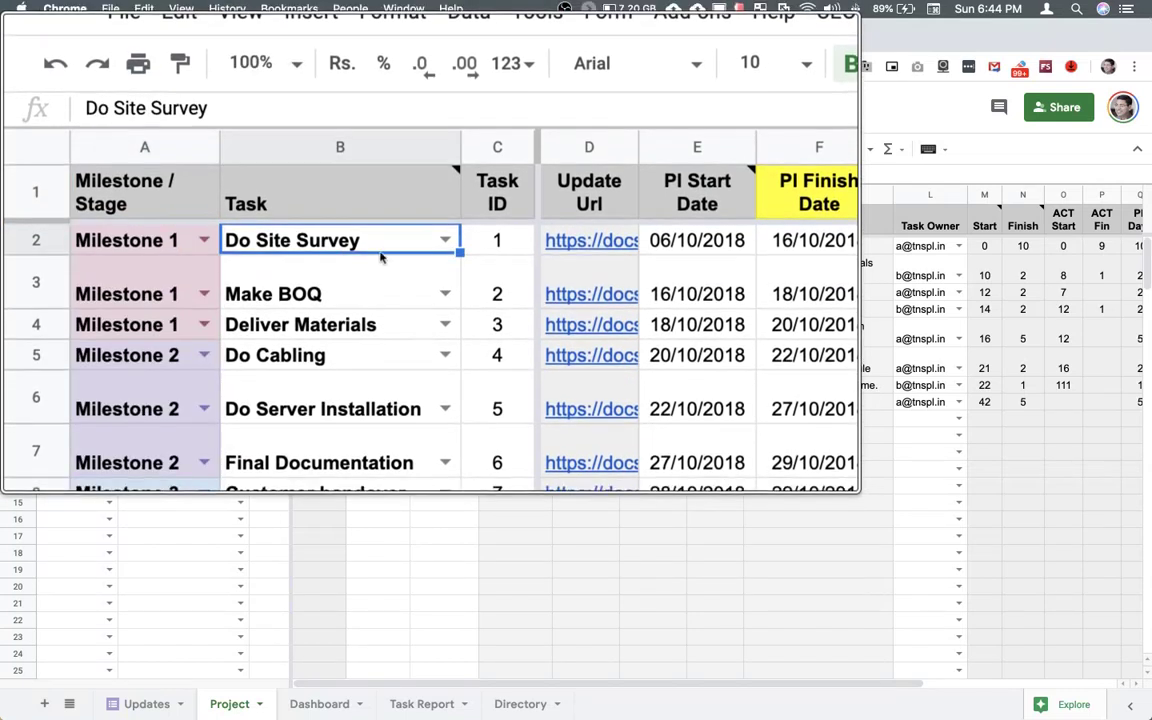
{"action": "double_click", "coordinate": [451, 245]}
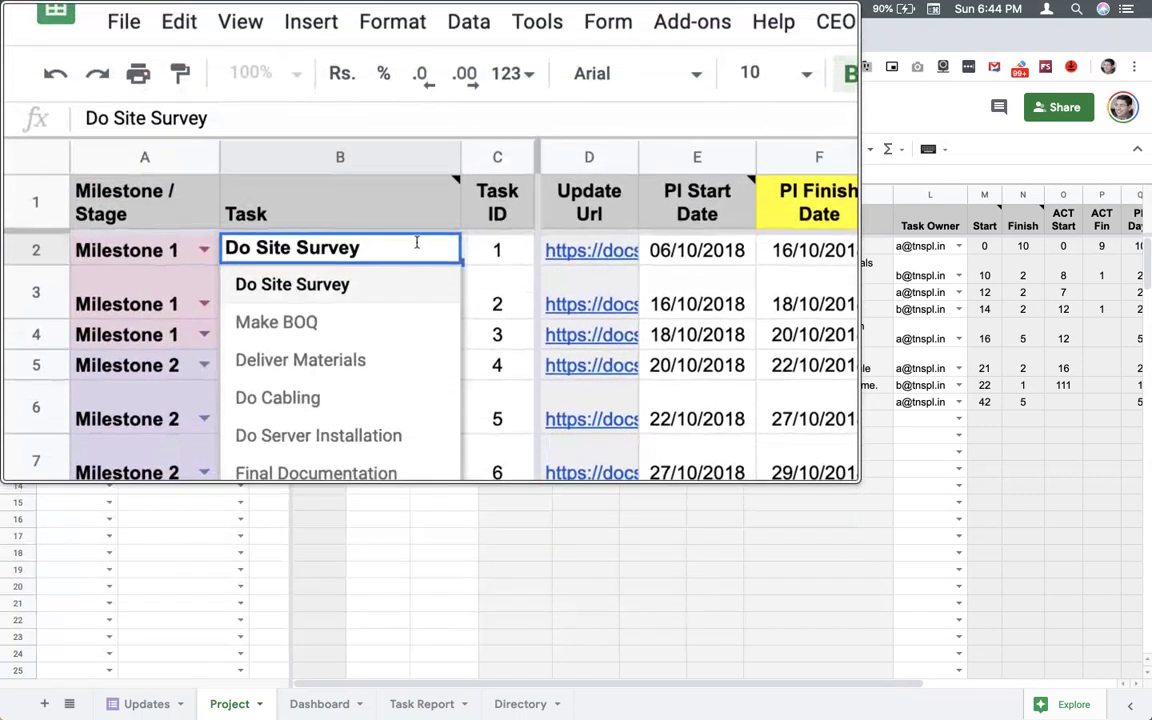
{"action": "key", "text": "Escape"}
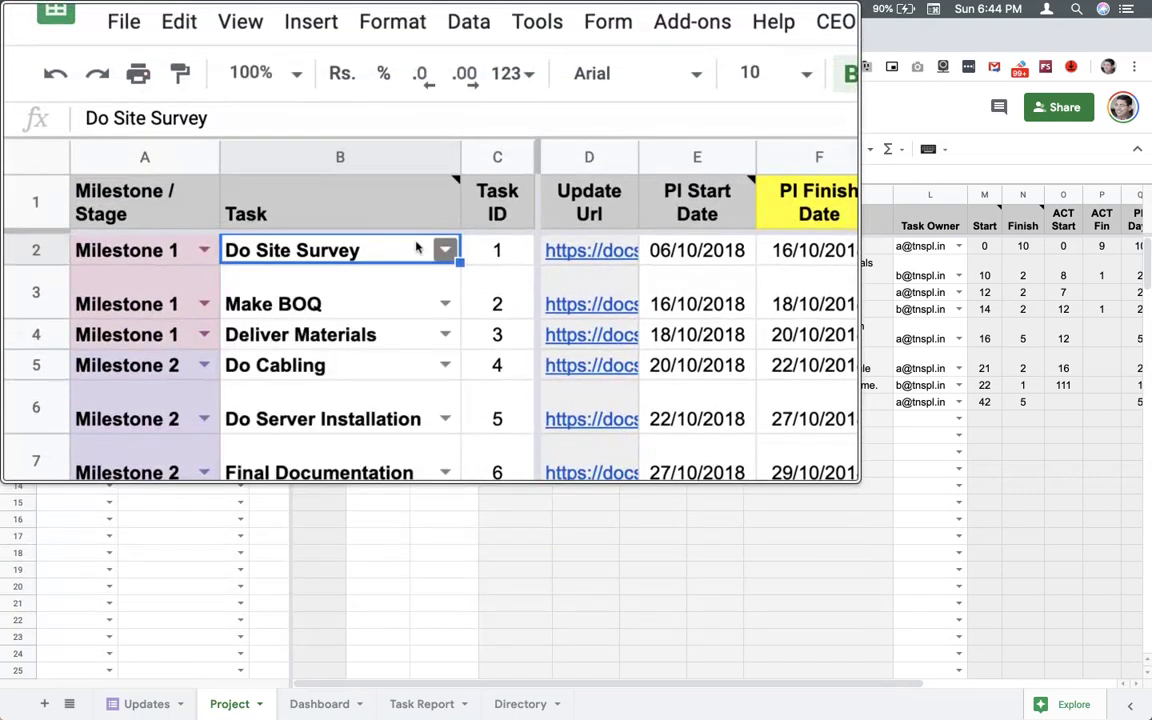
Rename the first task under Milestone 1 as "Test Task 1" and check the cell's validation.
{"action": "type", "text": "Test "}
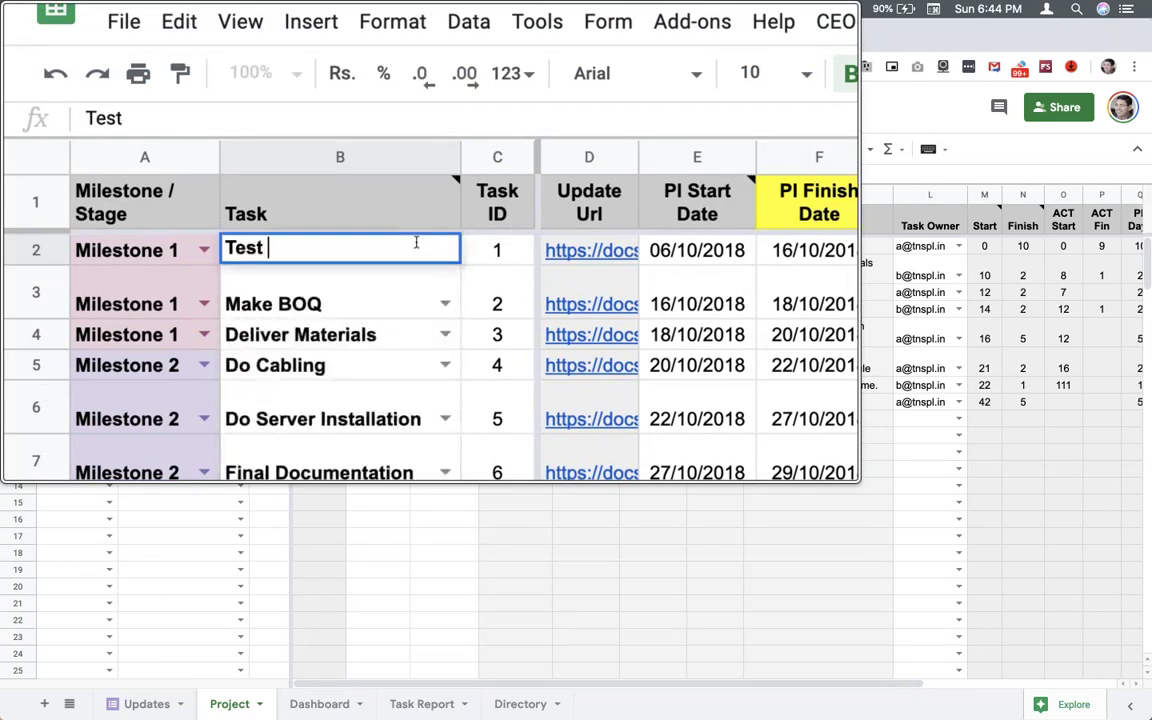
{"action": "type", "text": "Task 1"}
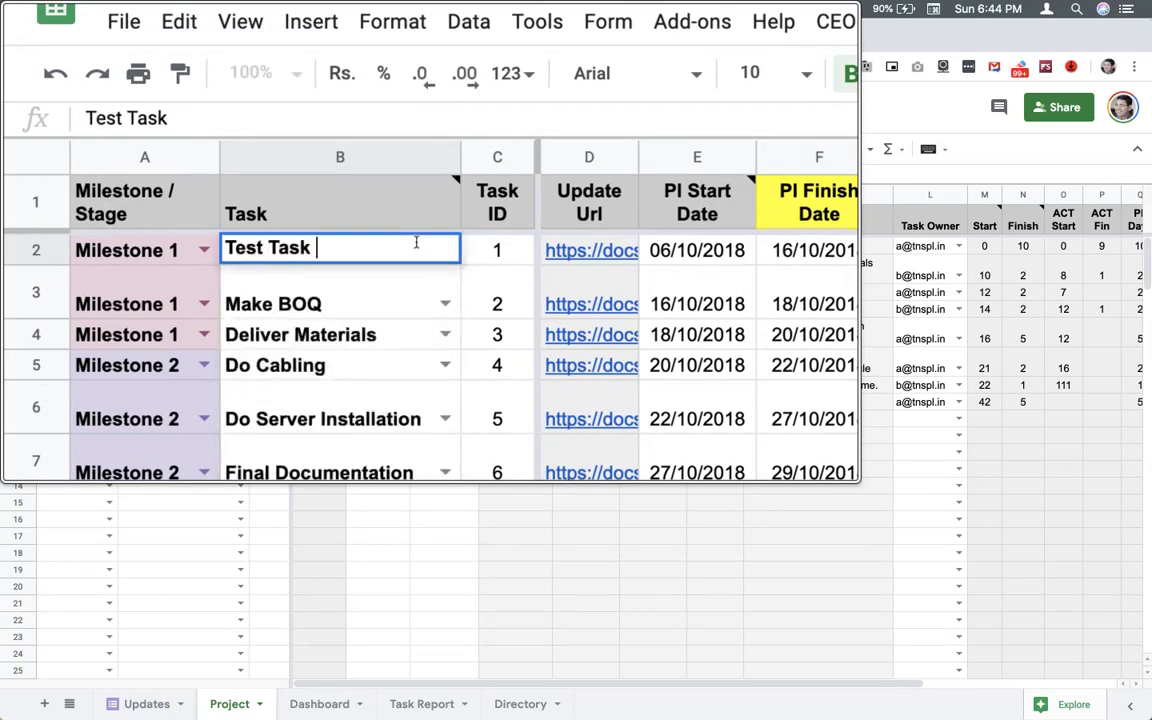
{"action": "key", "text": "Return"}
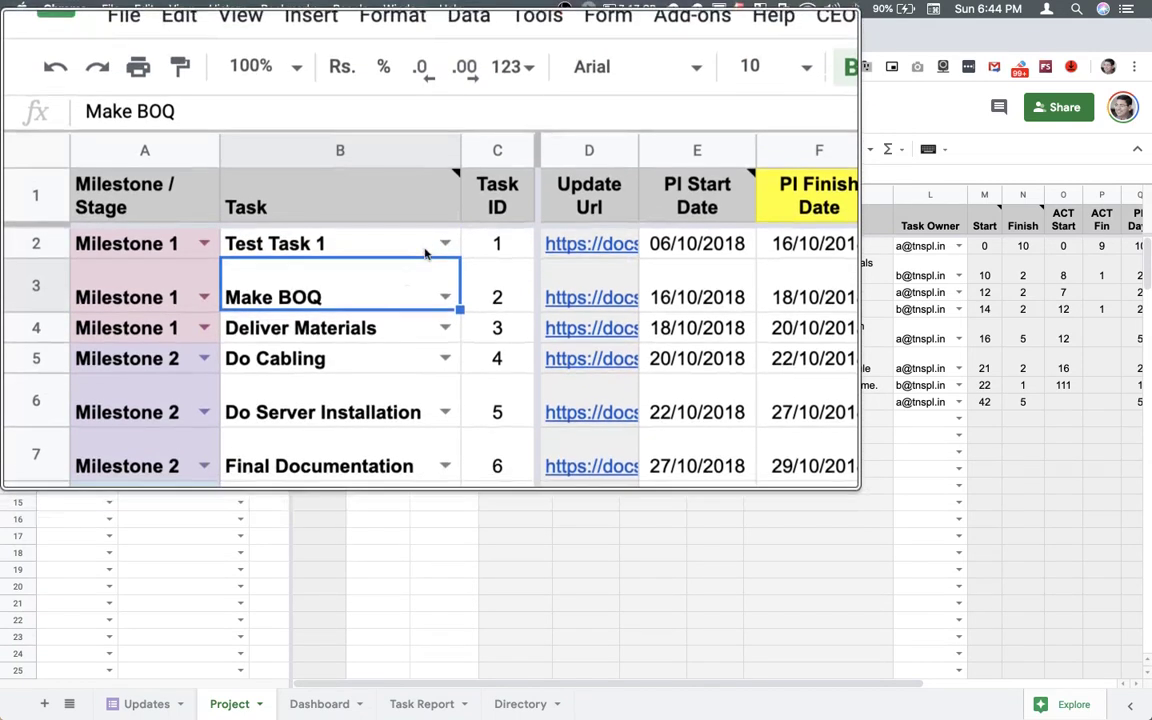
{"action": "left_click", "coordinate": [438, 252]}
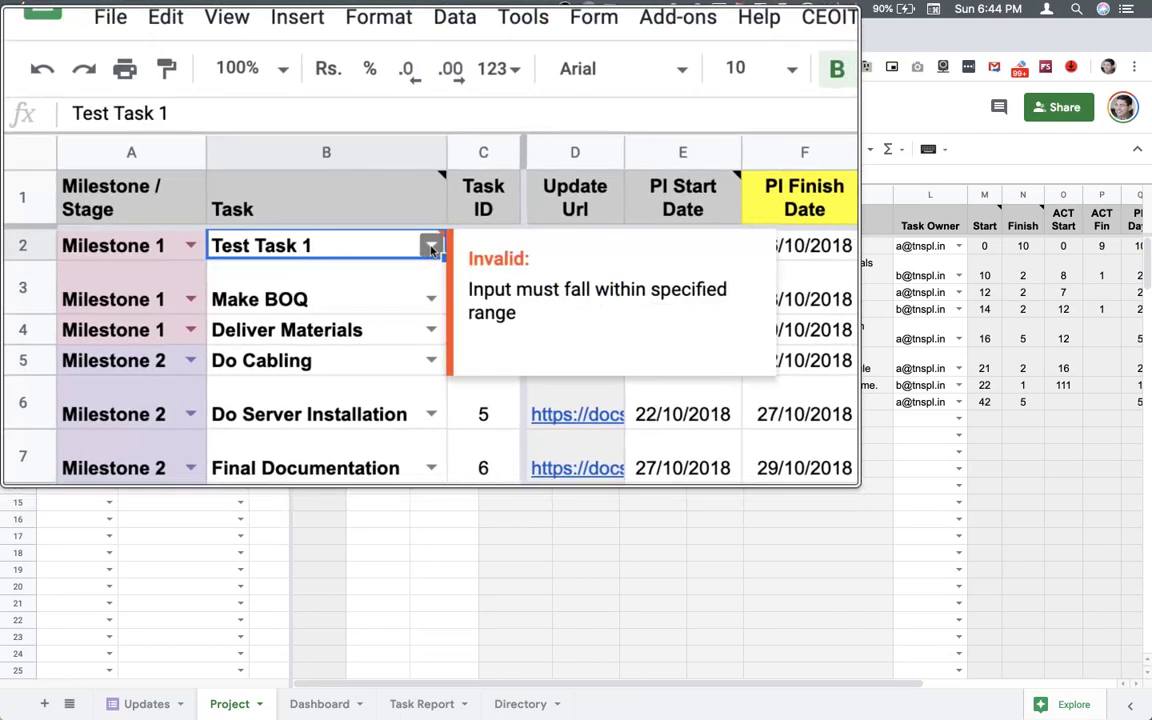
{"action": "left_click", "coordinate": [392, 288]}
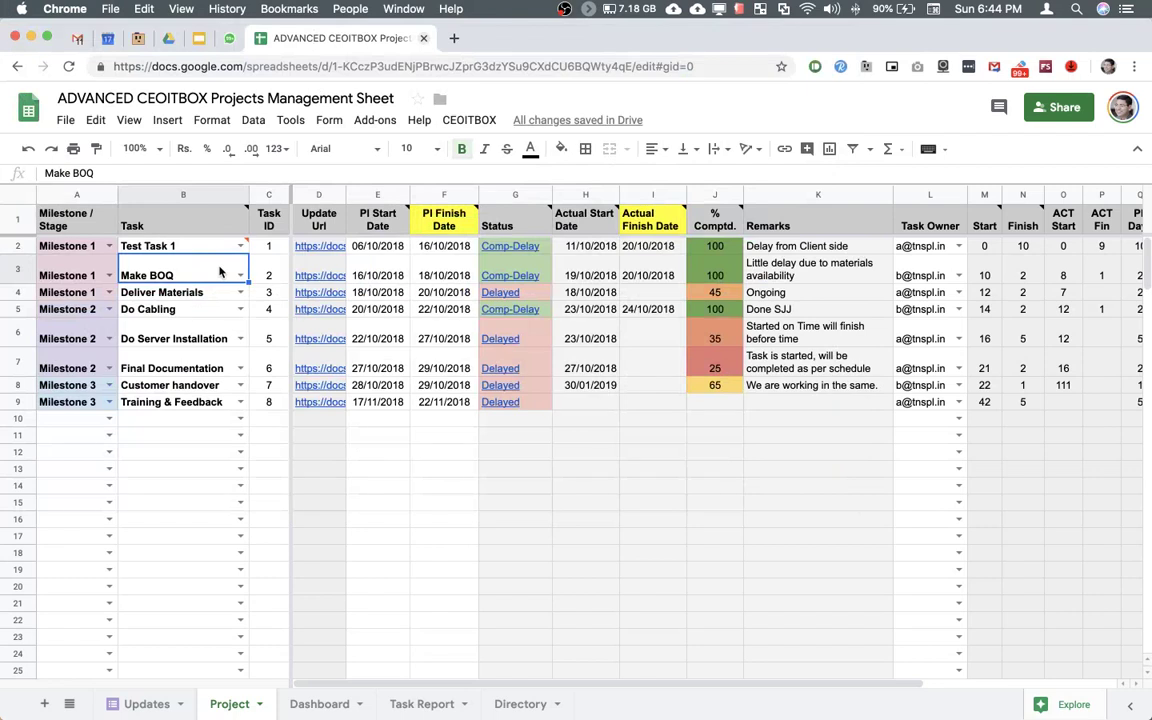
Inspect the formulas behind the Task ID and Update Url column headers.
{"action": "left_click", "coordinate": [266, 249]}
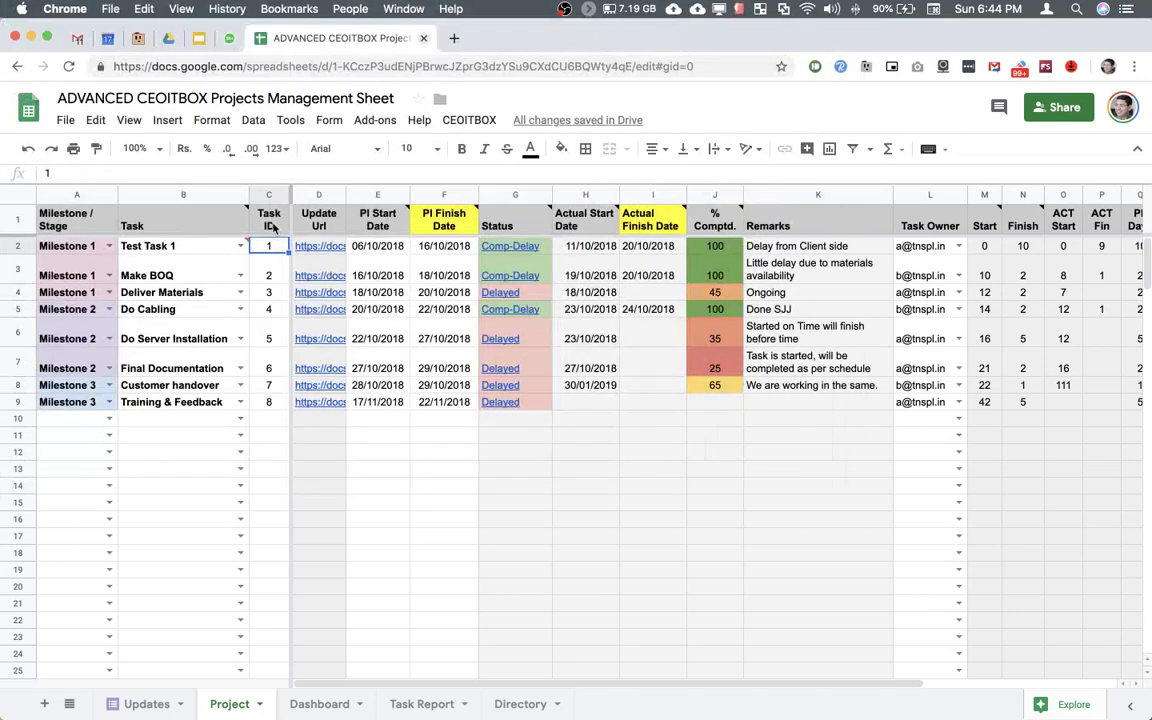
{"action": "left_click", "coordinate": [269, 222]}
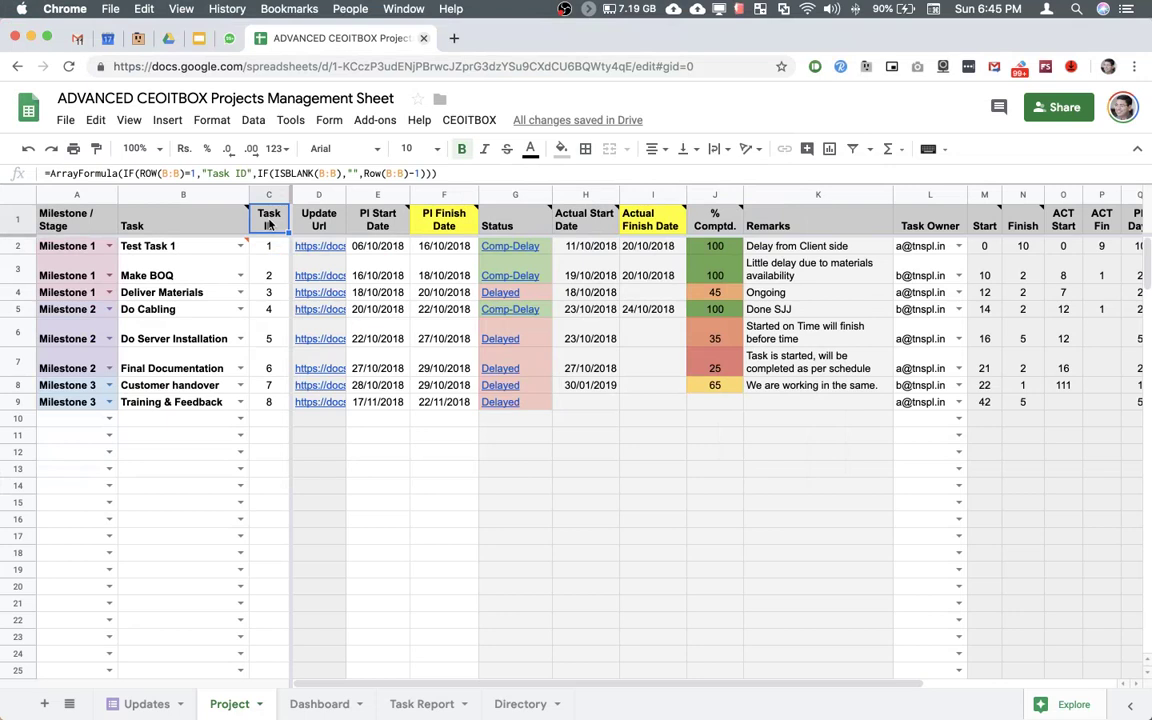
{"action": "left_click", "coordinate": [269, 265]}
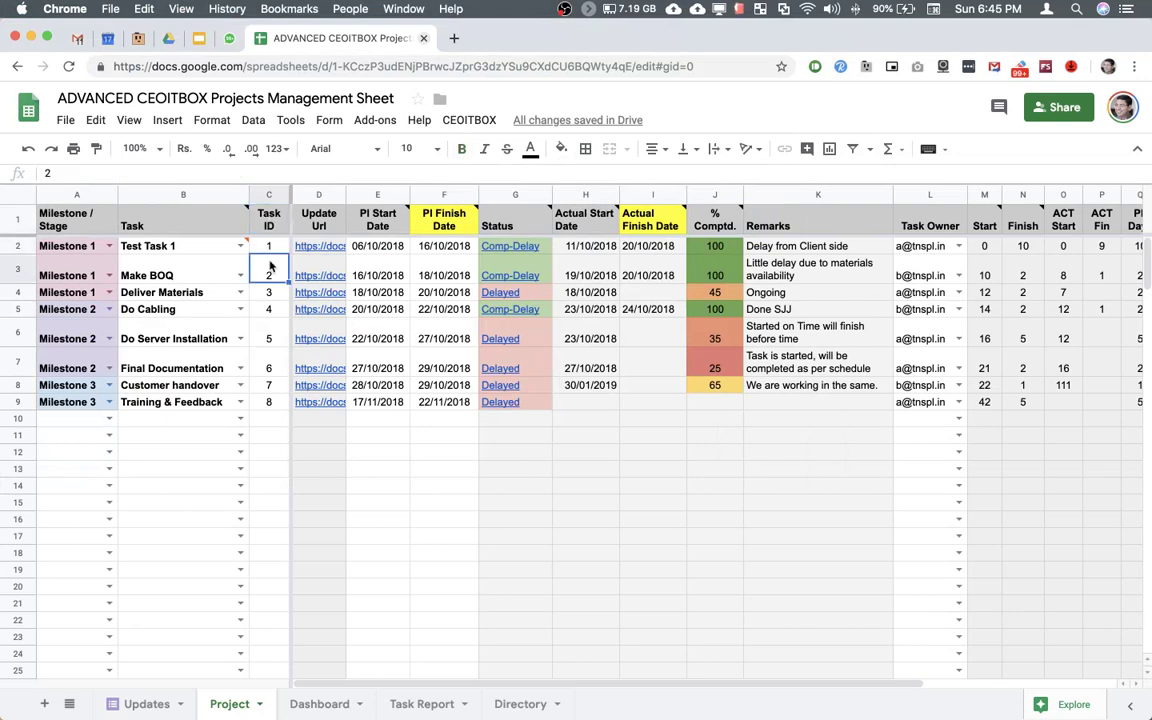
{"action": "left_click", "coordinate": [330, 226]}
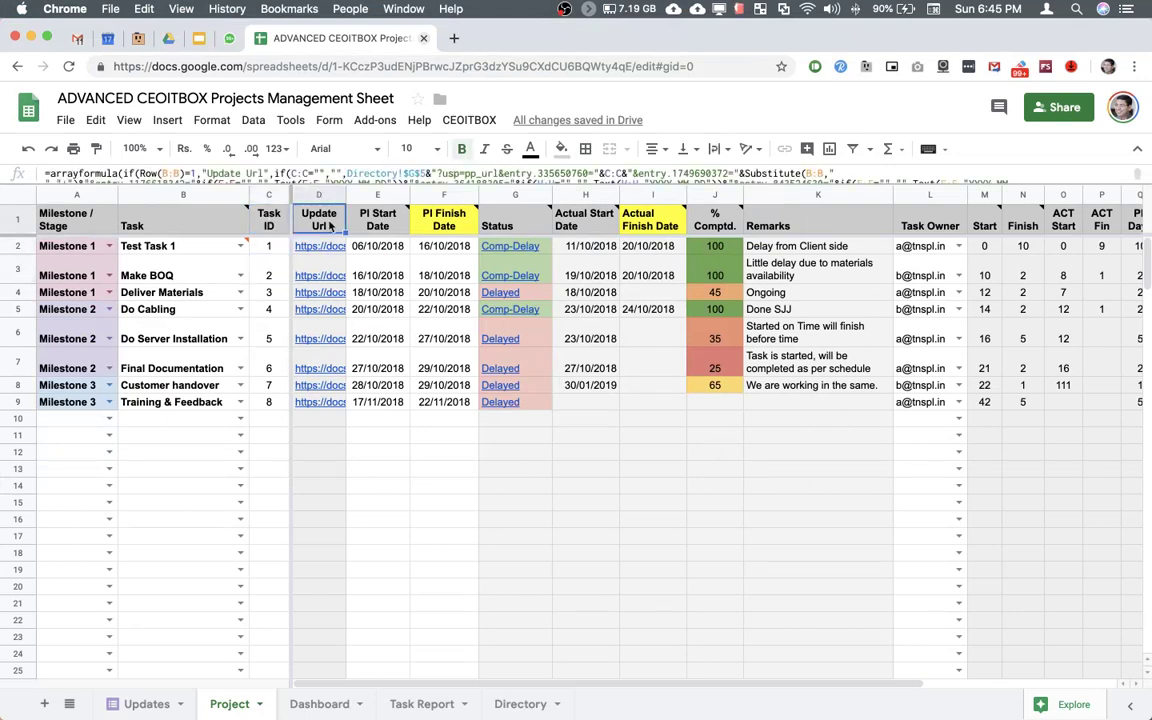
{"action": "mouse_move", "coordinate": [325, 261]}
Inspect the planned start and finish dates of the first two tasks, their finish date formulas, and the status entries.
{"action": "left_click", "coordinate": [394, 249]}
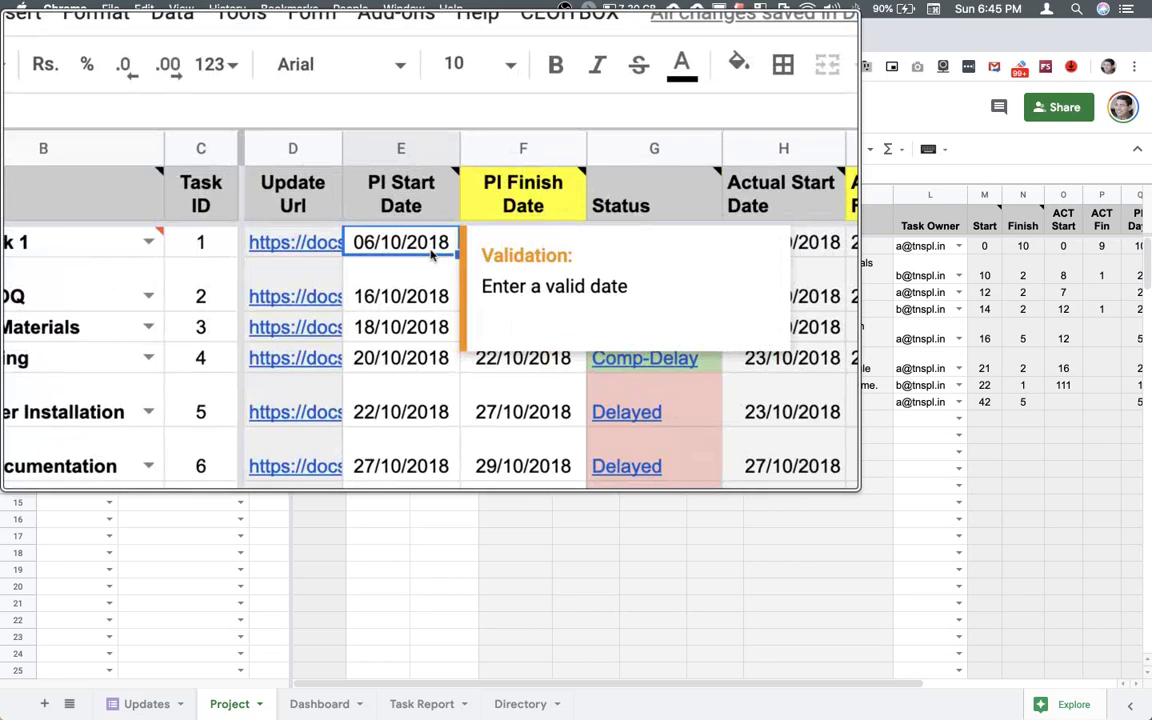
{"action": "left_click", "coordinate": [502, 244]}
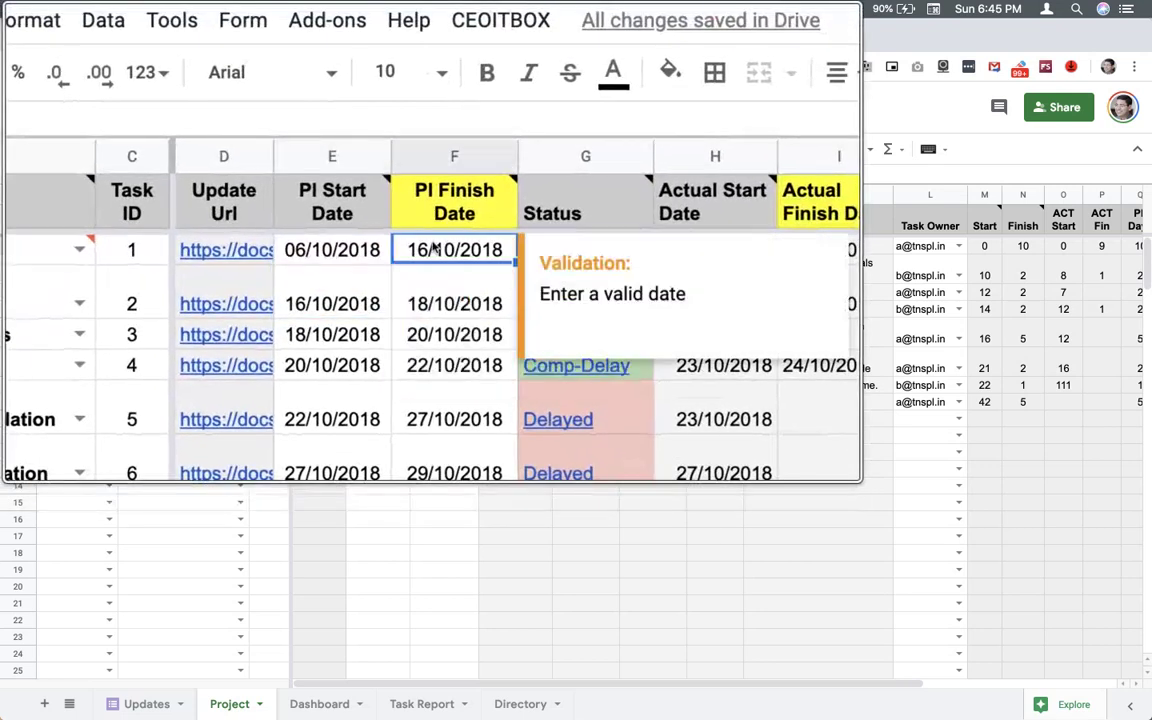
{"action": "right_click", "coordinate": [432, 273]}
{"action": "left_click", "coordinate": [431, 282]}
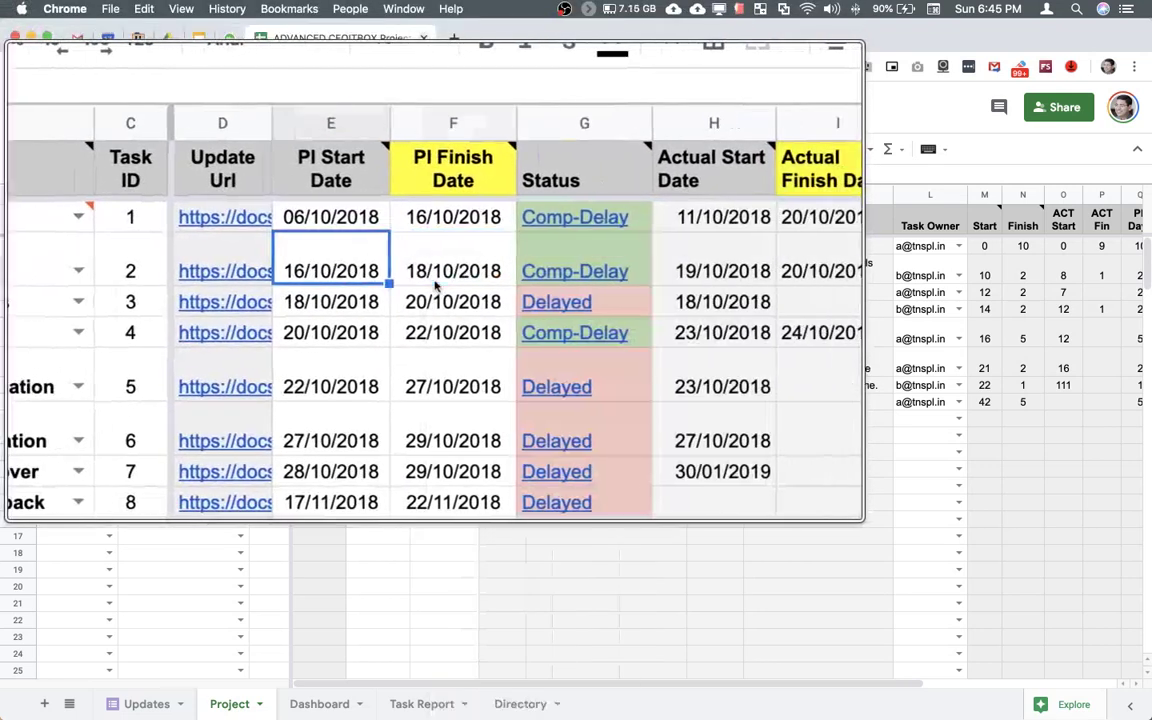
{"action": "left_click", "coordinate": [443, 278]}
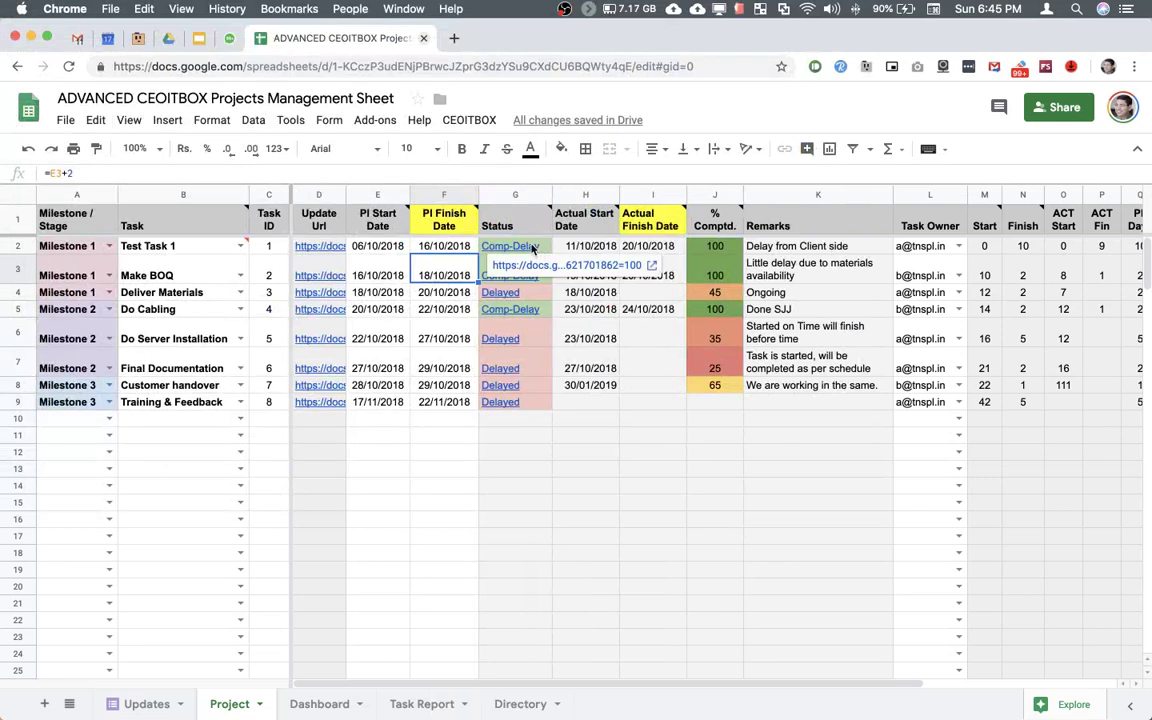
{"action": "left_click", "coordinate": [523, 338]}
{"action": "left_click", "coordinate": [463, 250]}
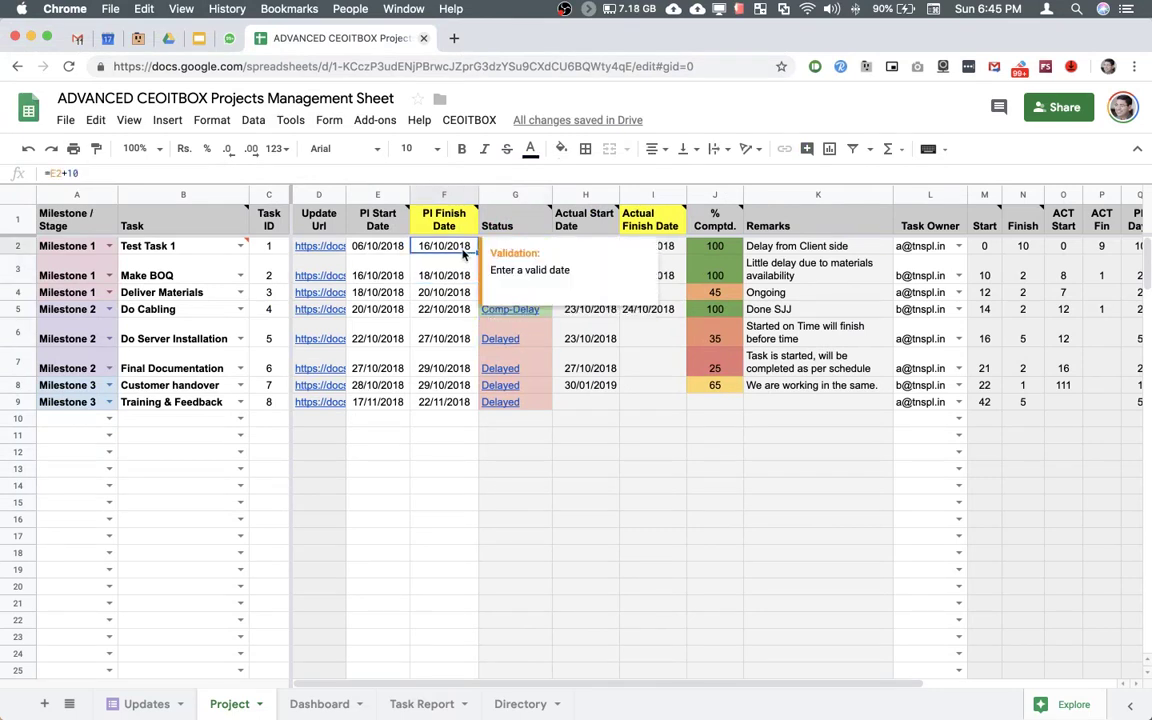
{"action": "left_click", "coordinate": [451, 276]}
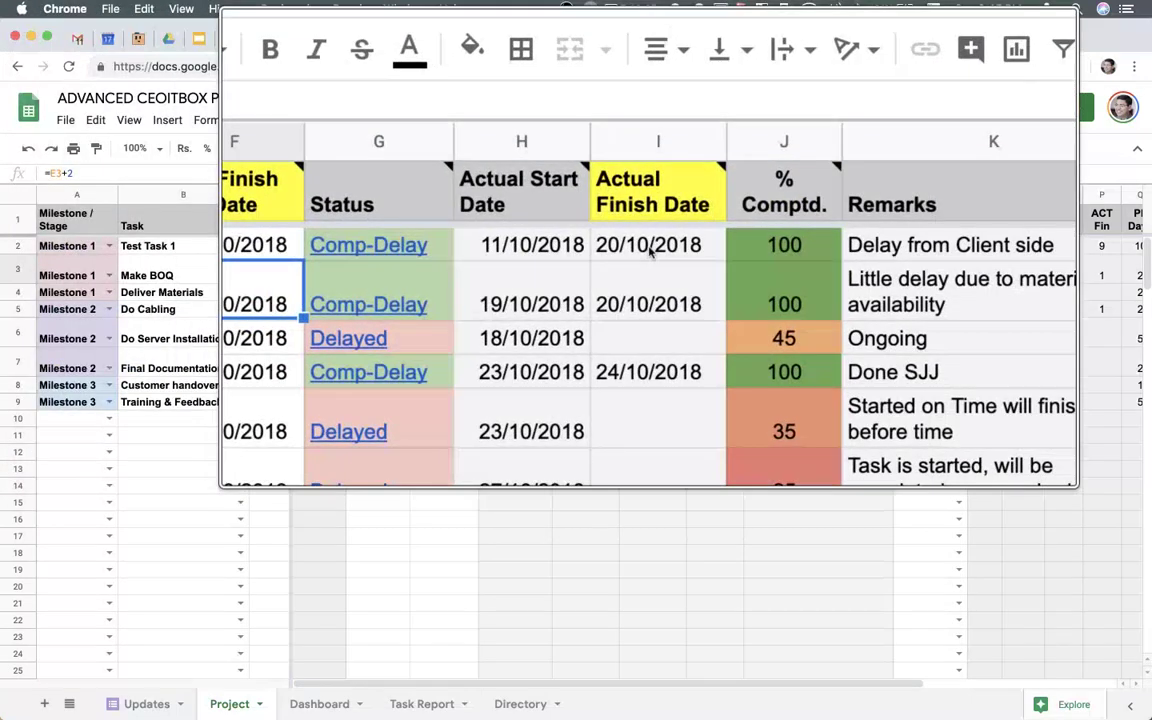
{"action": "mouse_move", "coordinate": [530, 256]}
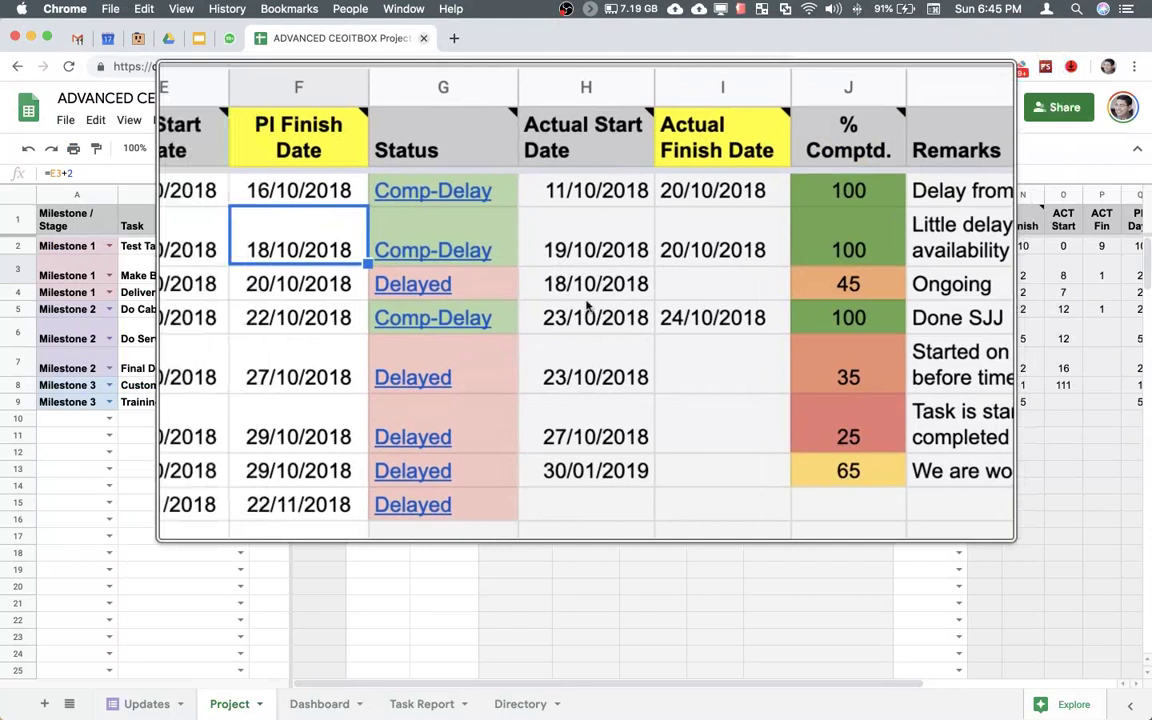
{"action": "mouse_move", "coordinate": [524, 302]}
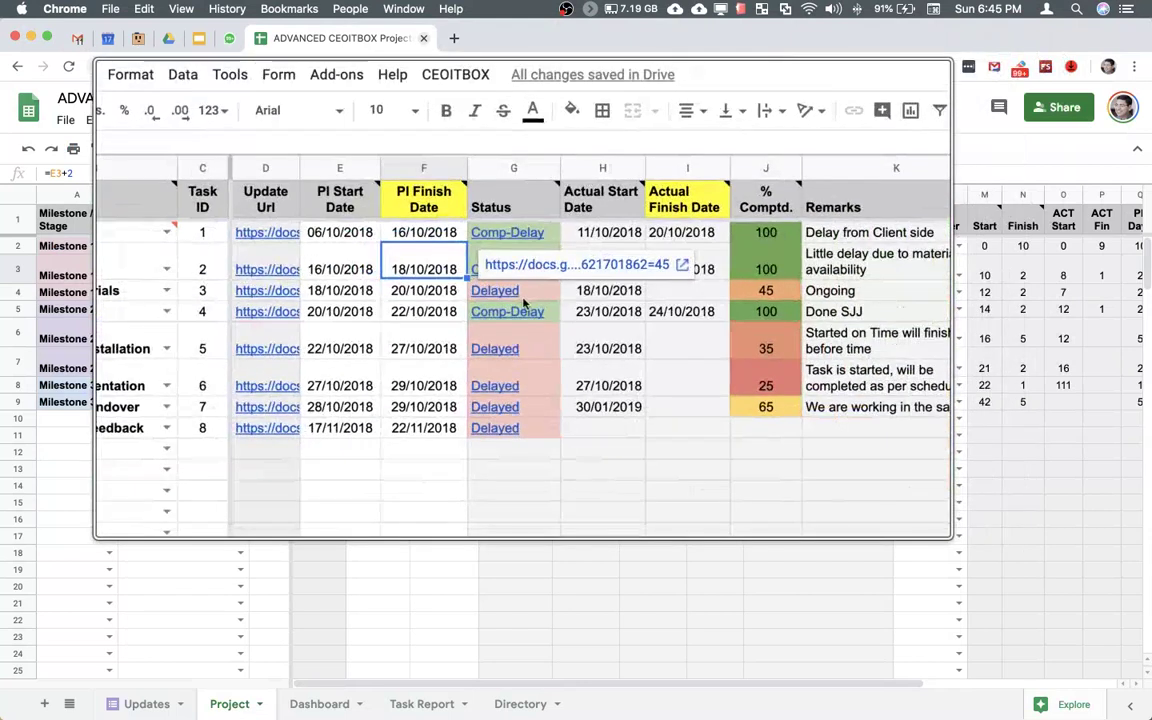
Set the planned finish date of the Training & Feedback task to 18/02/2019.
{"action": "left_click", "coordinate": [457, 405]}
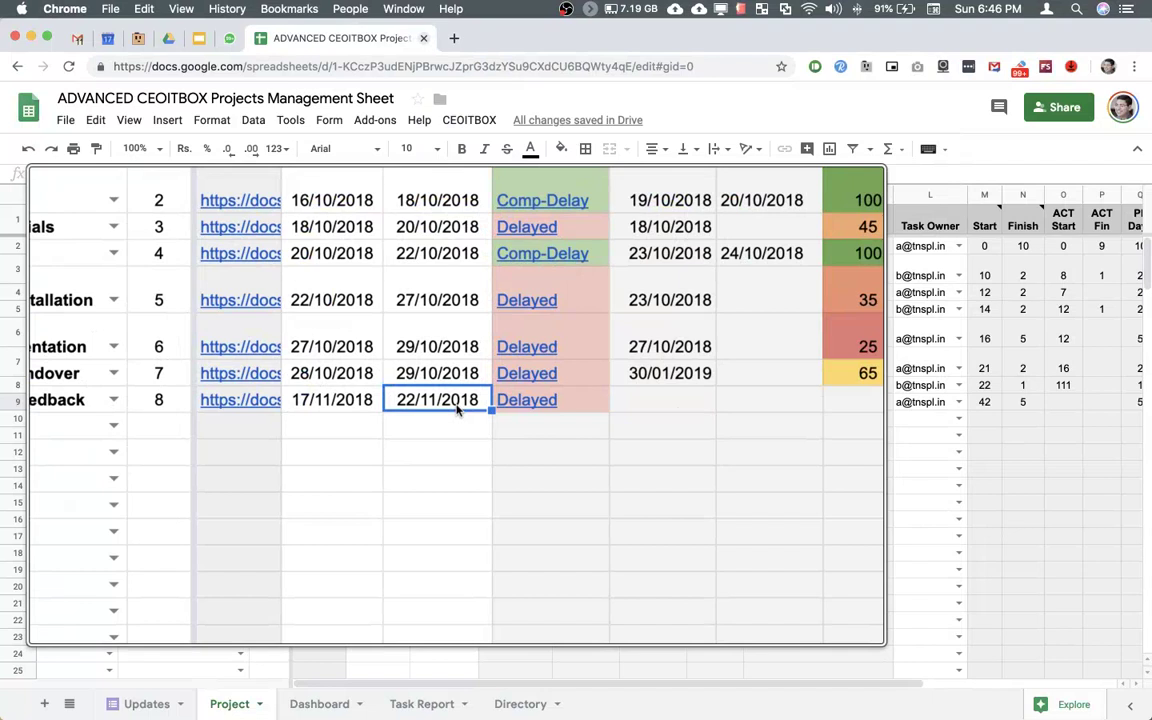
{"action": "type", "text": "18"}
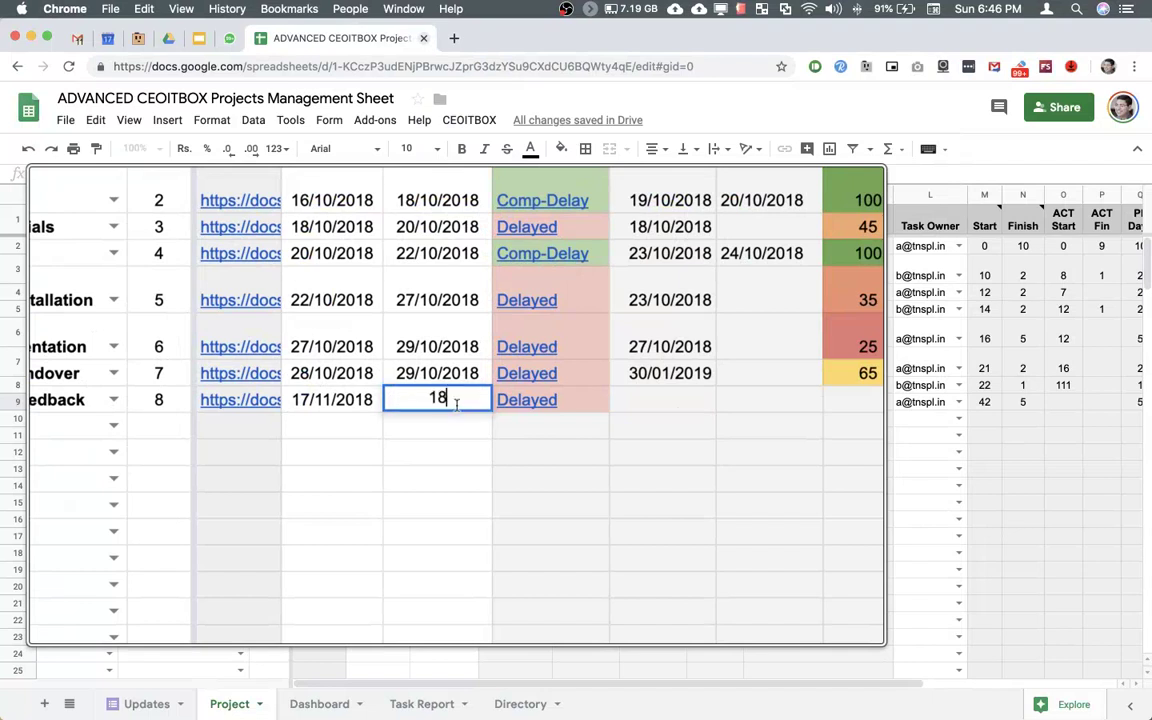
{"action": "type", "text": "/"}
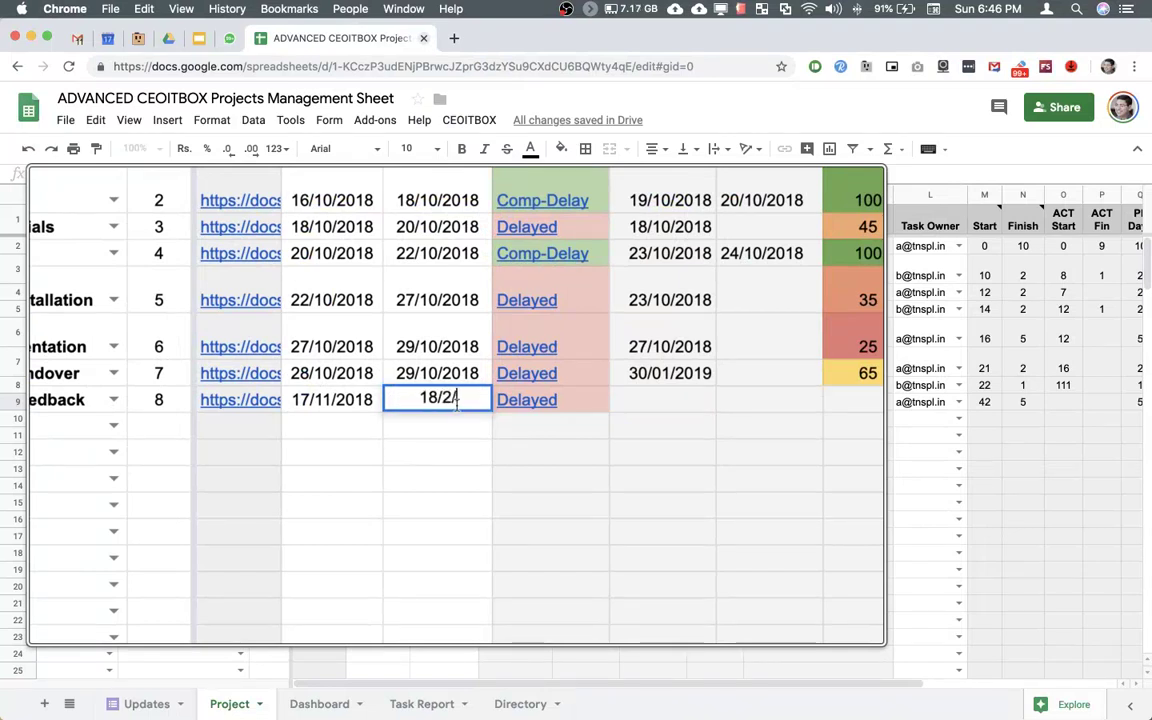
{"action": "type", "text": "02/2019"}
{"action": "key", "text": "Return"}
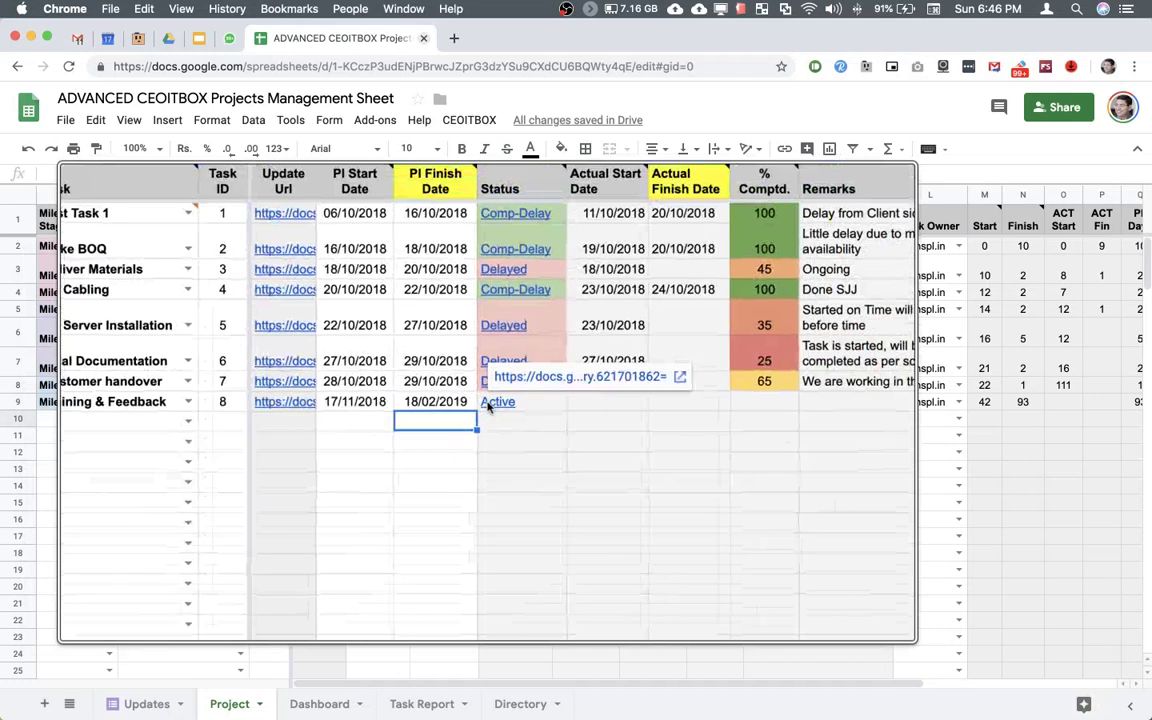
Check the actual start date formula for Training & Feedback and widen the % Comptd. column slightly so its header fits one line.
{"action": "left_click", "coordinate": [603, 400]}
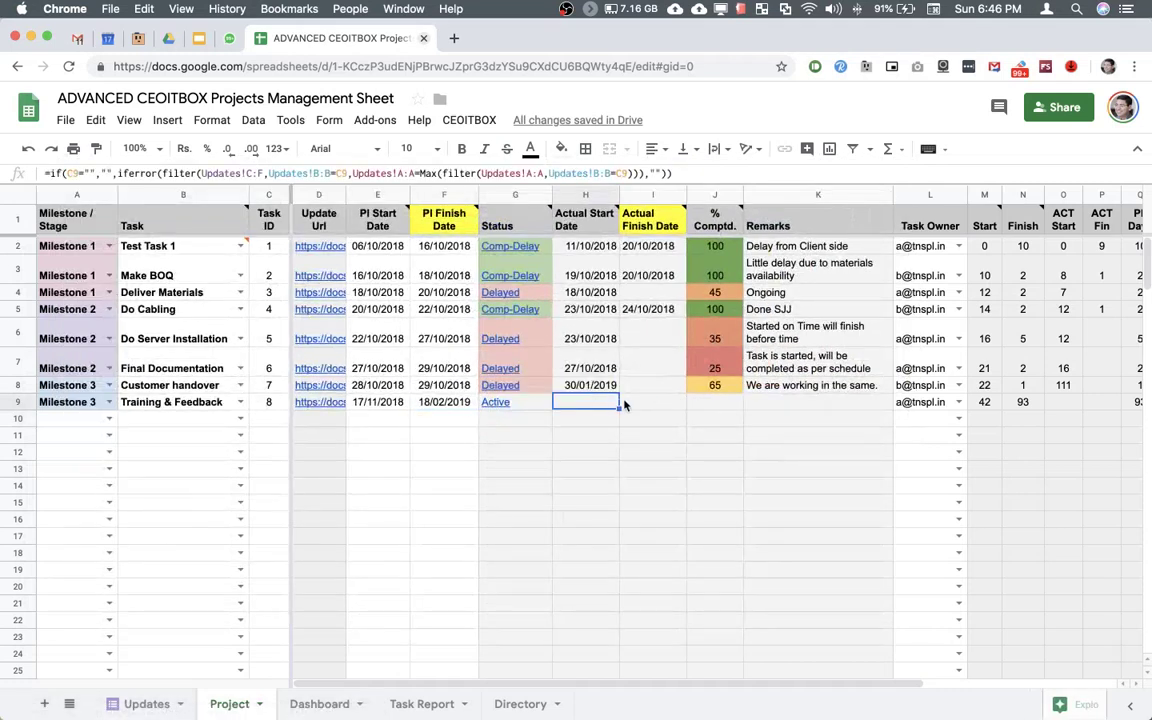
{"action": "mouse_move", "coordinate": [576, 222]}
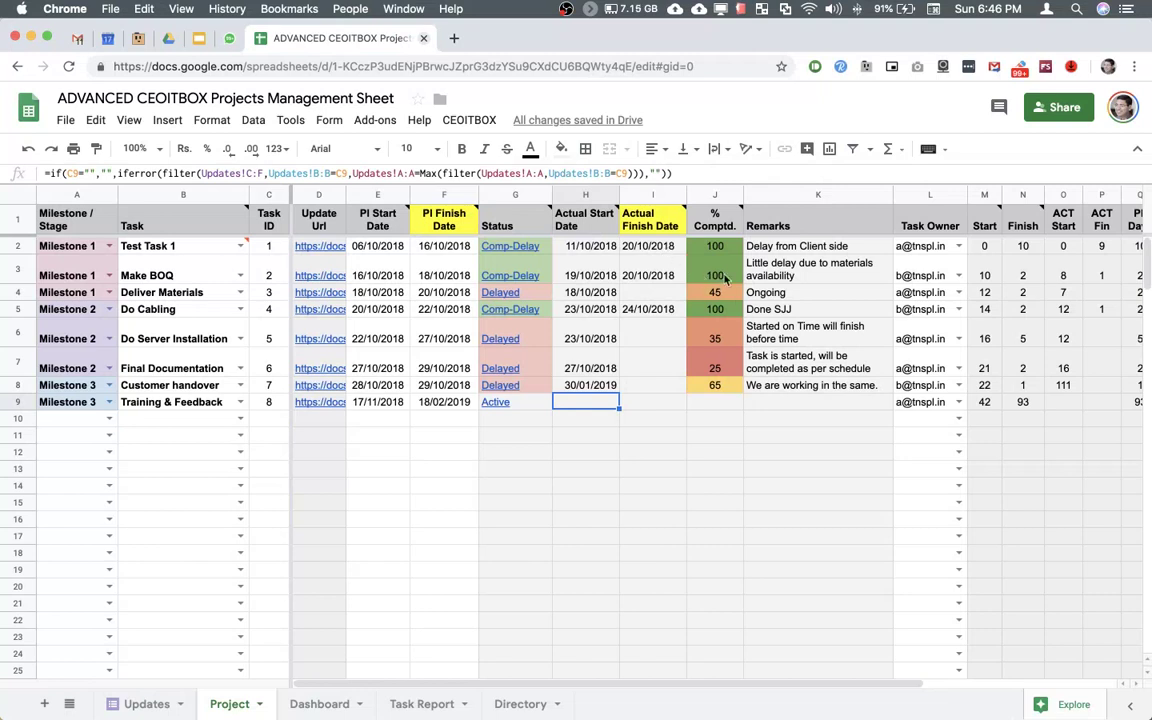
{"action": "left_click_drag", "start_coordinate": [743, 193], "coordinate": [753, 194]}
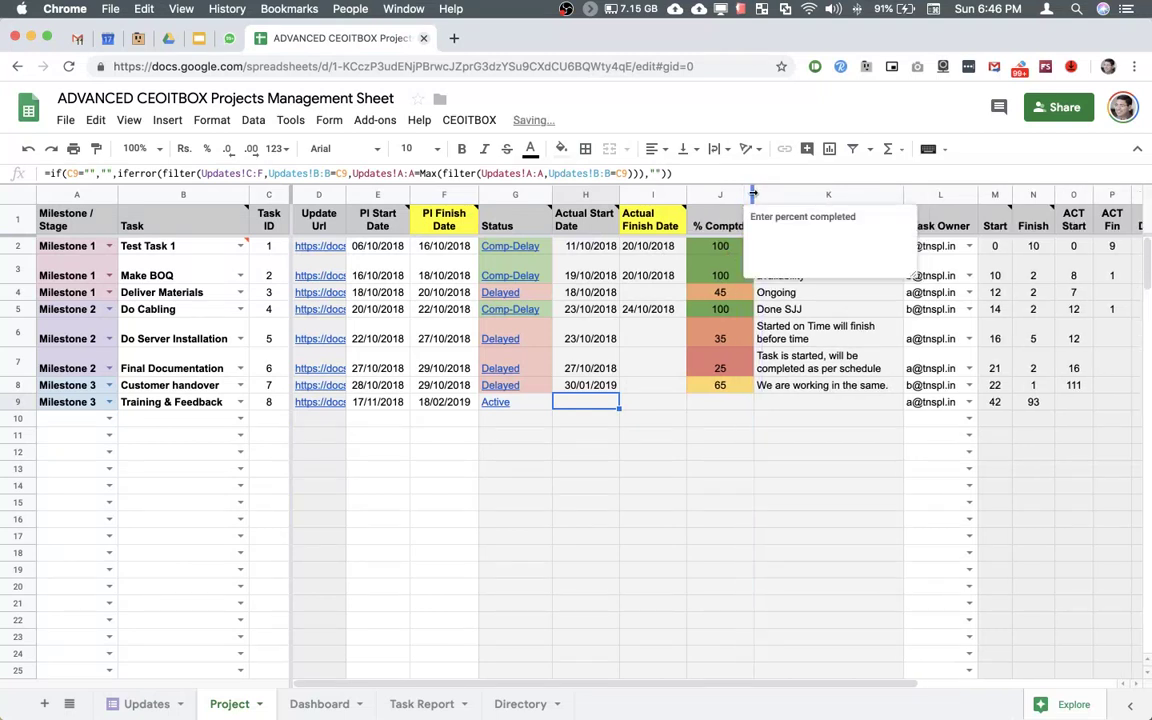
{"action": "left_click", "coordinate": [716, 312]}
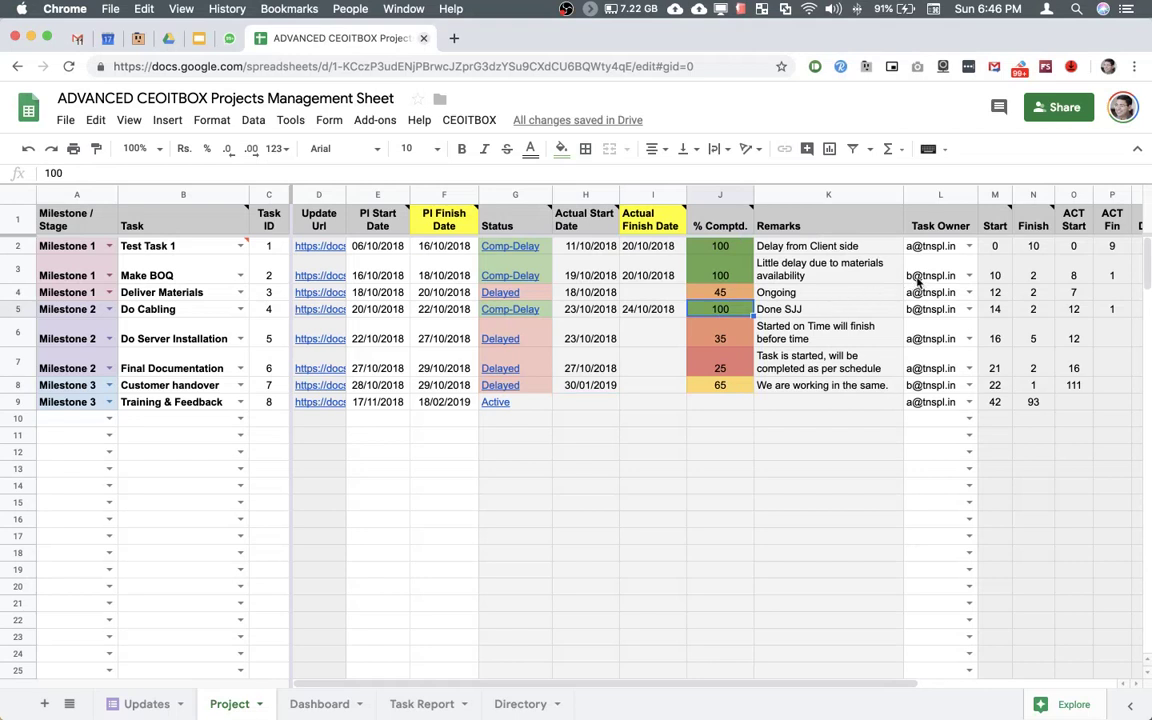
View the task owner choices available for the first task, keeping the assigned owner.
{"action": "scroll", "coordinate": [919, 280], "scroll_direction": "right", "scroll_amount": 2}
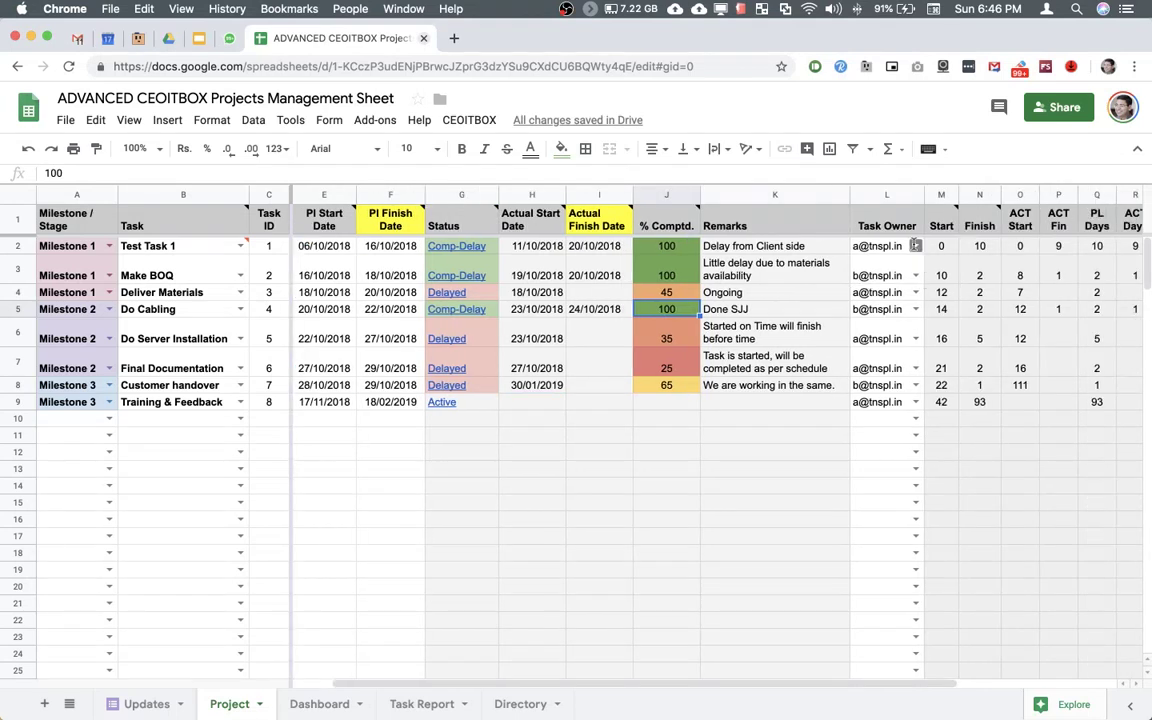
{"action": "left_click", "coordinate": [915, 246]}
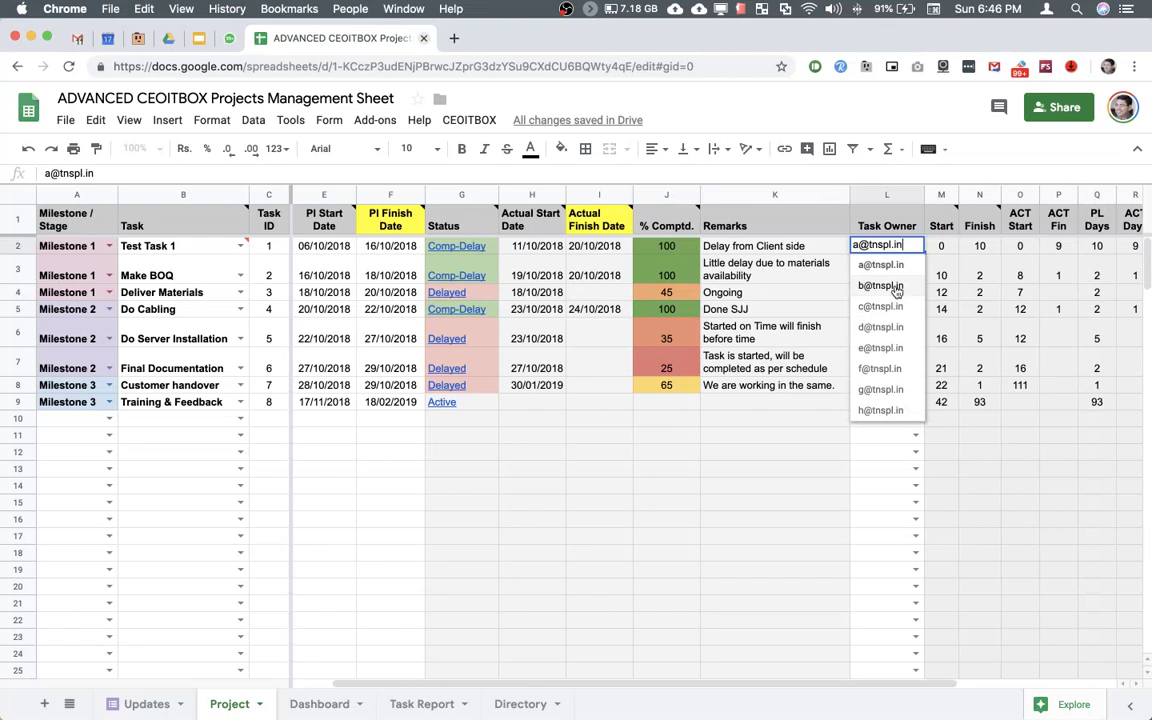
{"action": "left_click", "coordinate": [845, 250]}
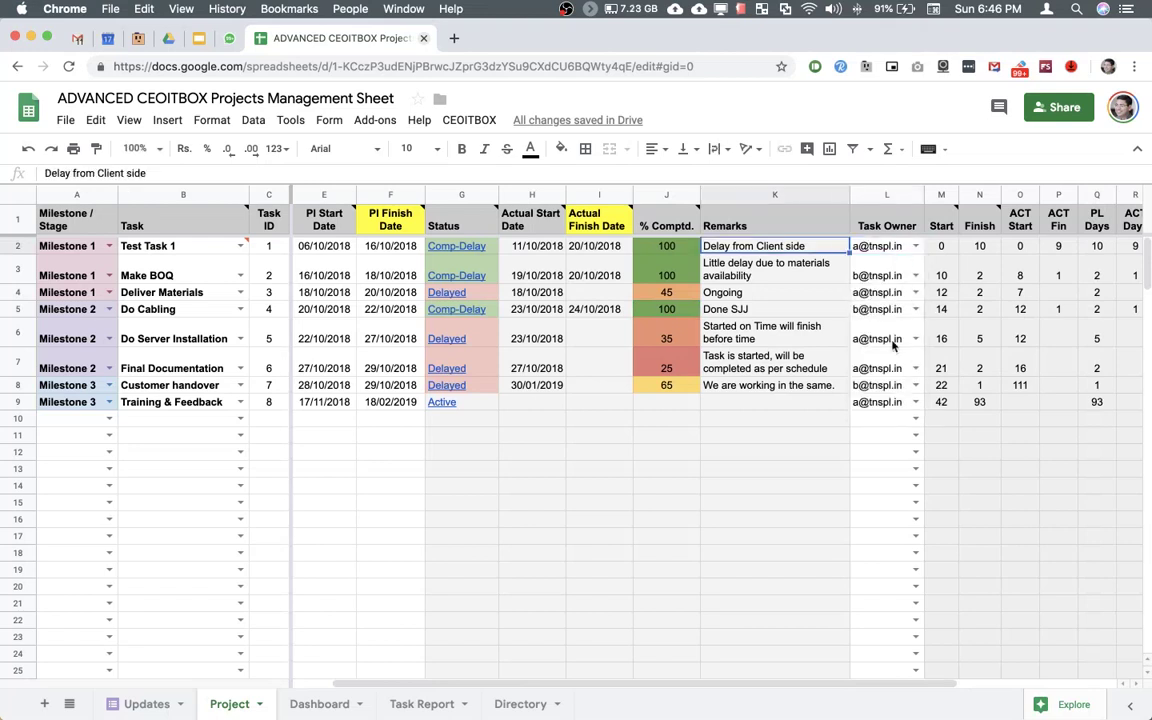
Examine the calculated start, finish, days and delay columns, beginning with the first task's Start value.
{"action": "scroll", "coordinate": [856, 340], "scroll_direction": "right", "scroll_amount": 2}
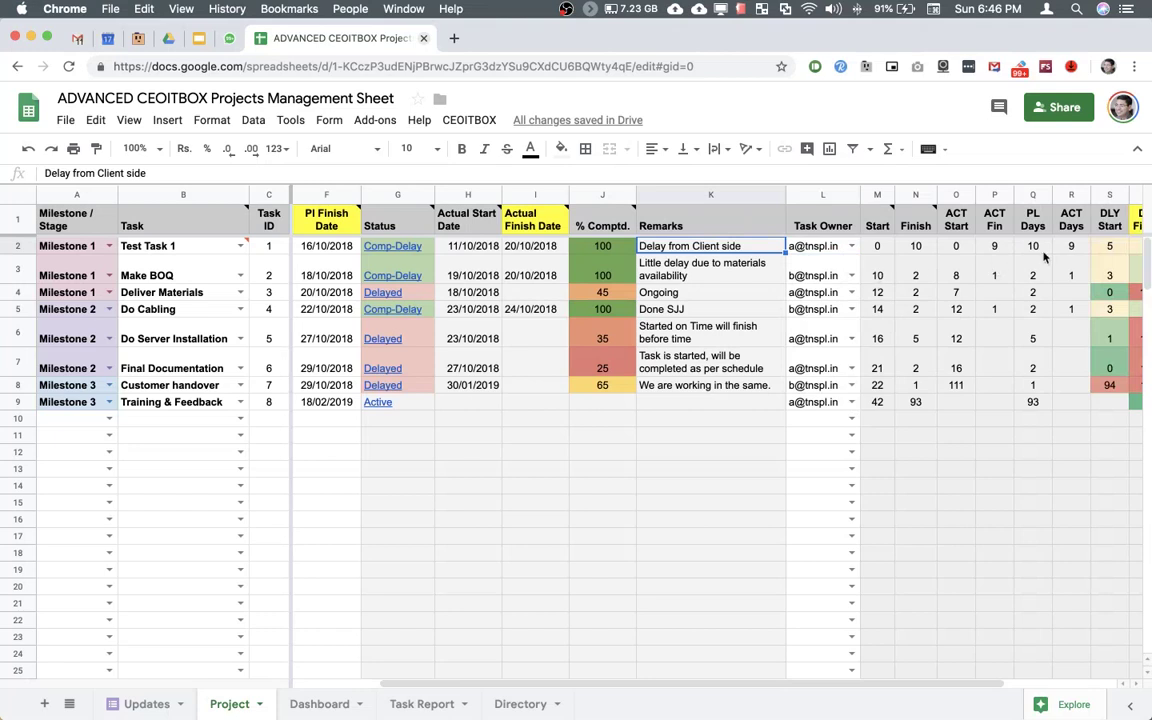
{"action": "scroll", "coordinate": [930, 270], "scroll_direction": "right", "scroll_amount": 3}
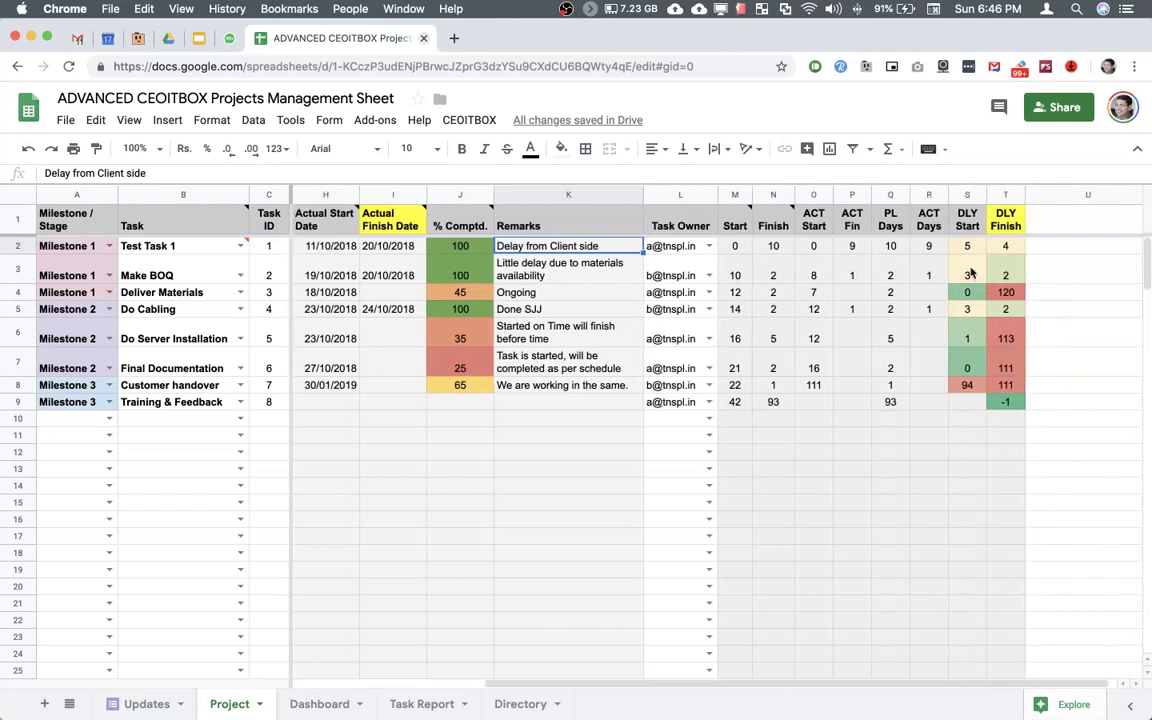
{"action": "left_click", "coordinate": [739, 246]}
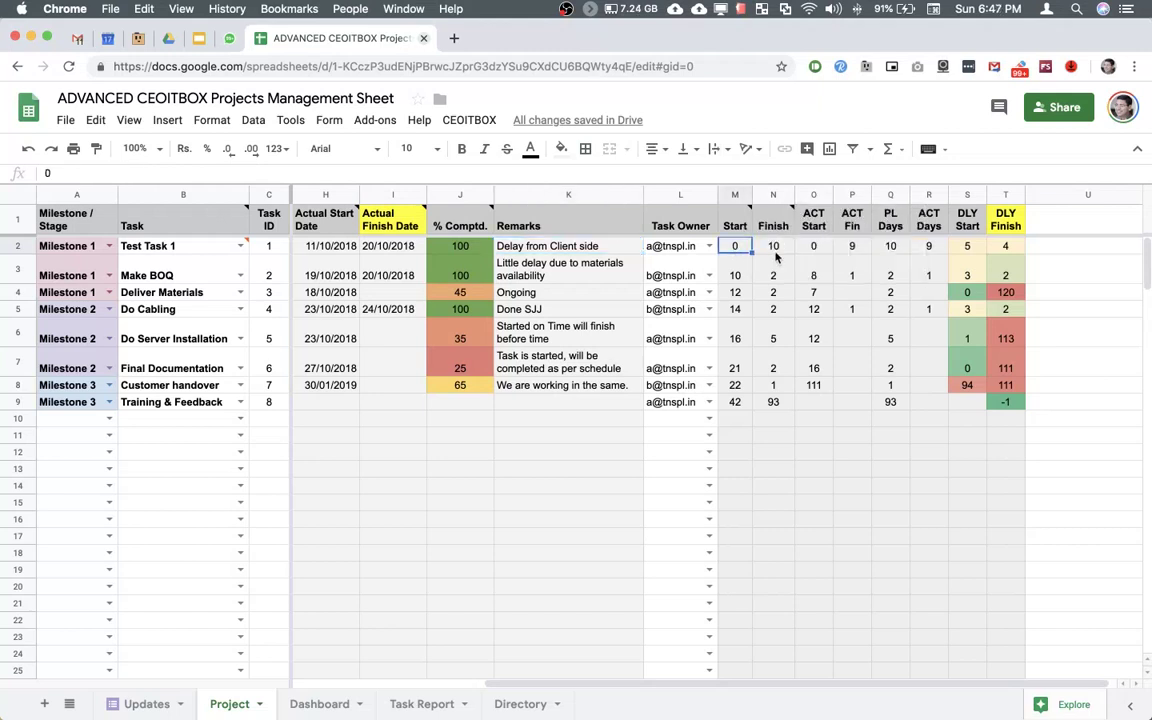
Check the calculated Start and Finish values of the first two tasks, Test Task 1 and Make BOQ.
{"action": "left_click", "coordinate": [776, 248]}
{"action": "left_click", "coordinate": [737, 268]}
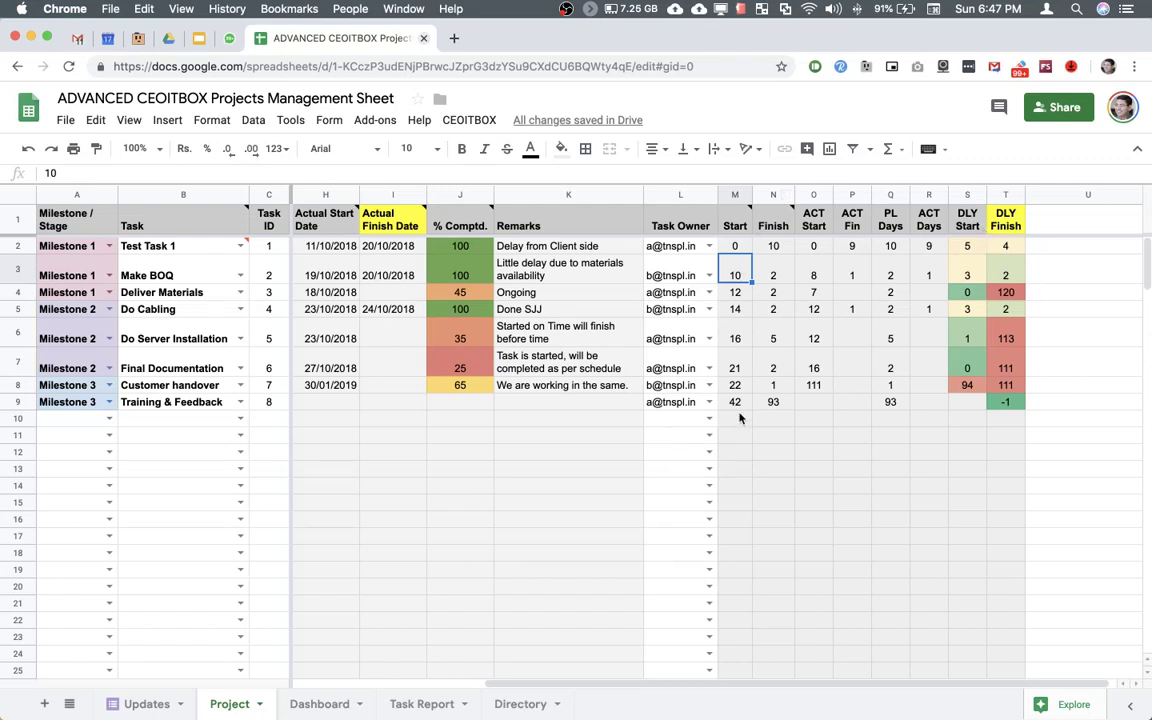
{"action": "left_click", "coordinate": [735, 246]}
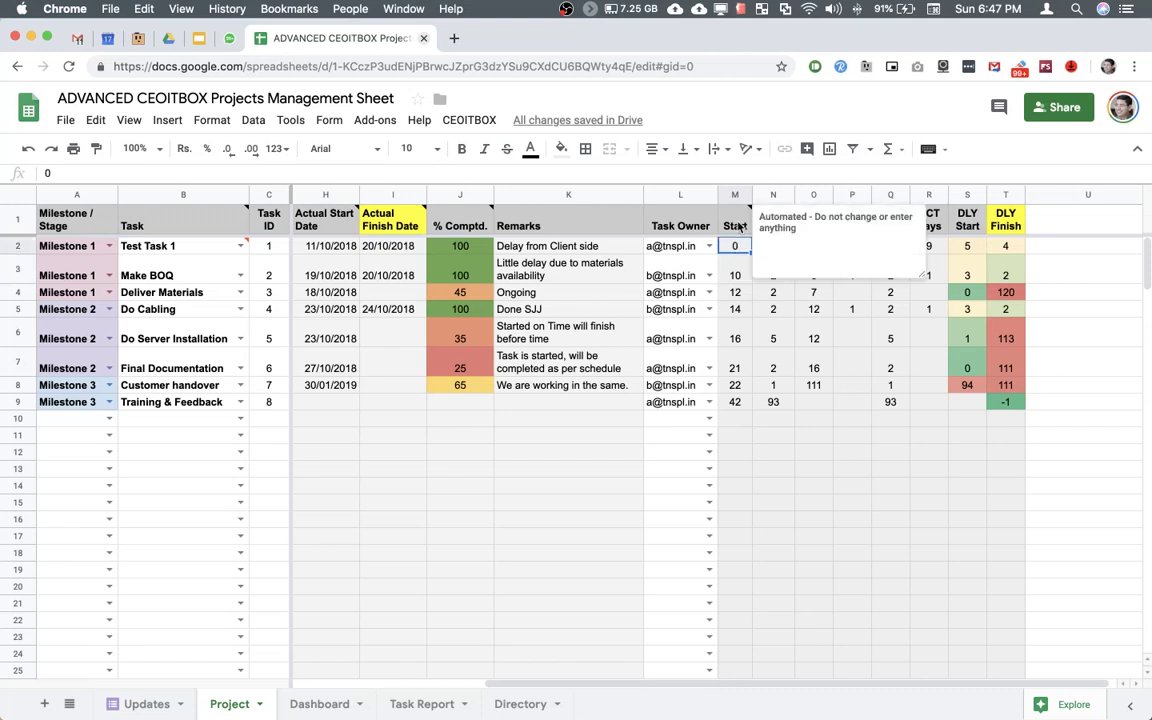
Examine the header-row formulas of the calculated columns from Start across to DLY Finish.
{"action": "left_click", "coordinate": [740, 228]}
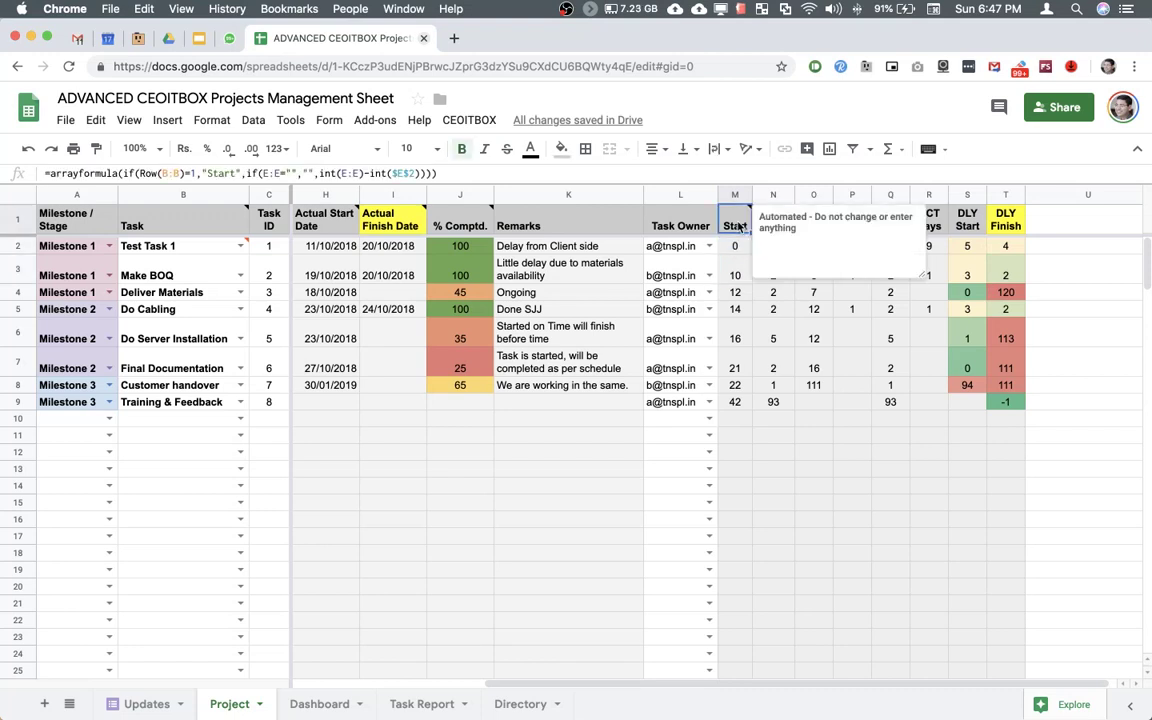
{"action": "key", "text": "Left"}
{"action": "key", "text": "Right"}
{"action": "key", "text": "Right"}
{"action": "key", "text": "Right"}
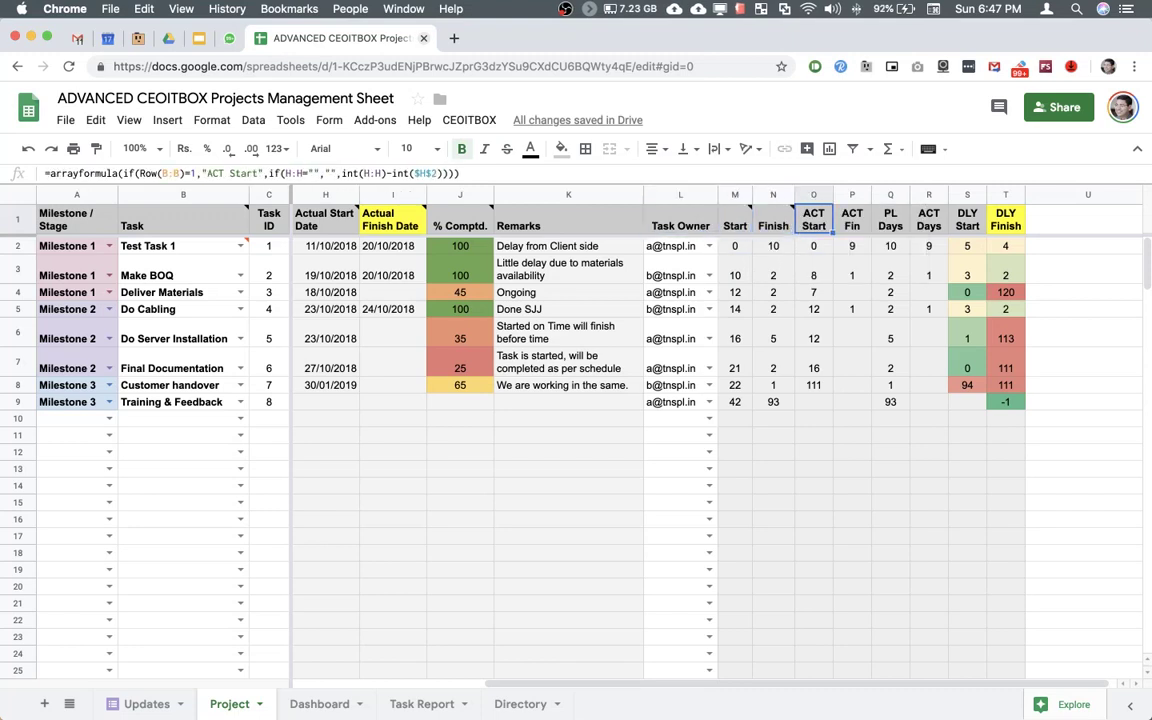
{"action": "key", "text": "Right"}
{"action": "key", "text": "Right"}
{"action": "key", "text": "Right"}
{"action": "key", "text": "Right"}
{"action": "key", "text": "Right"}
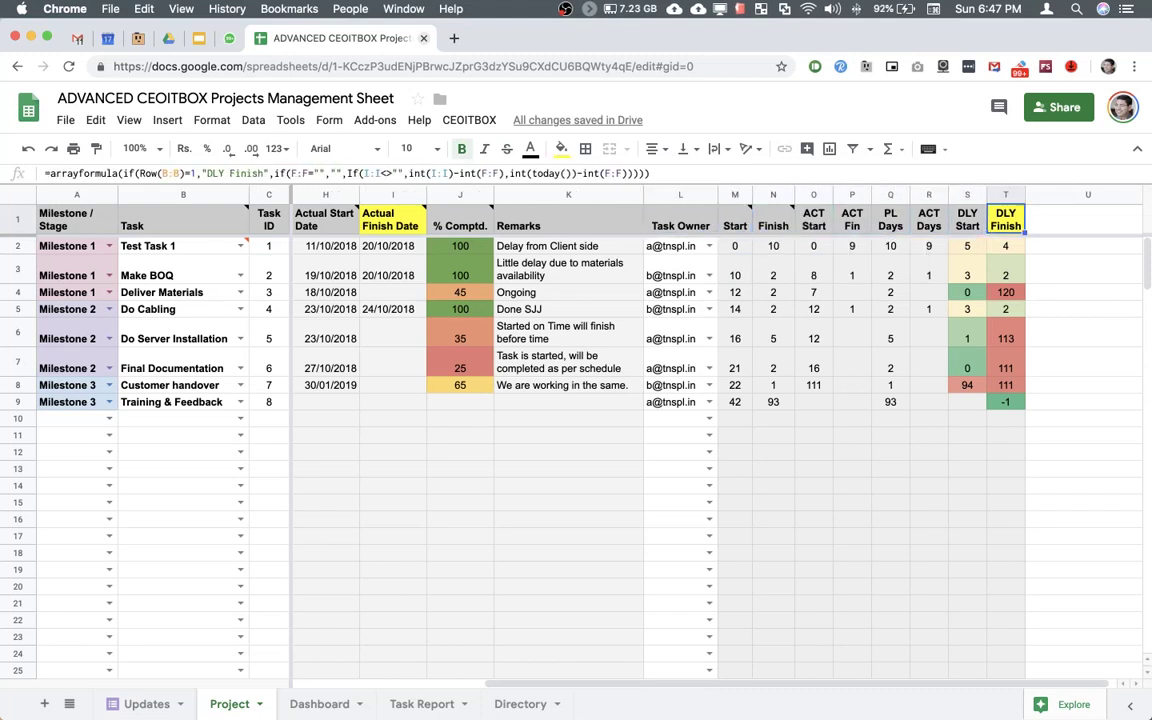
Check the empty cells below the task list in the Remarks and calculated columns.
{"action": "left_click", "coordinate": [575, 435]}
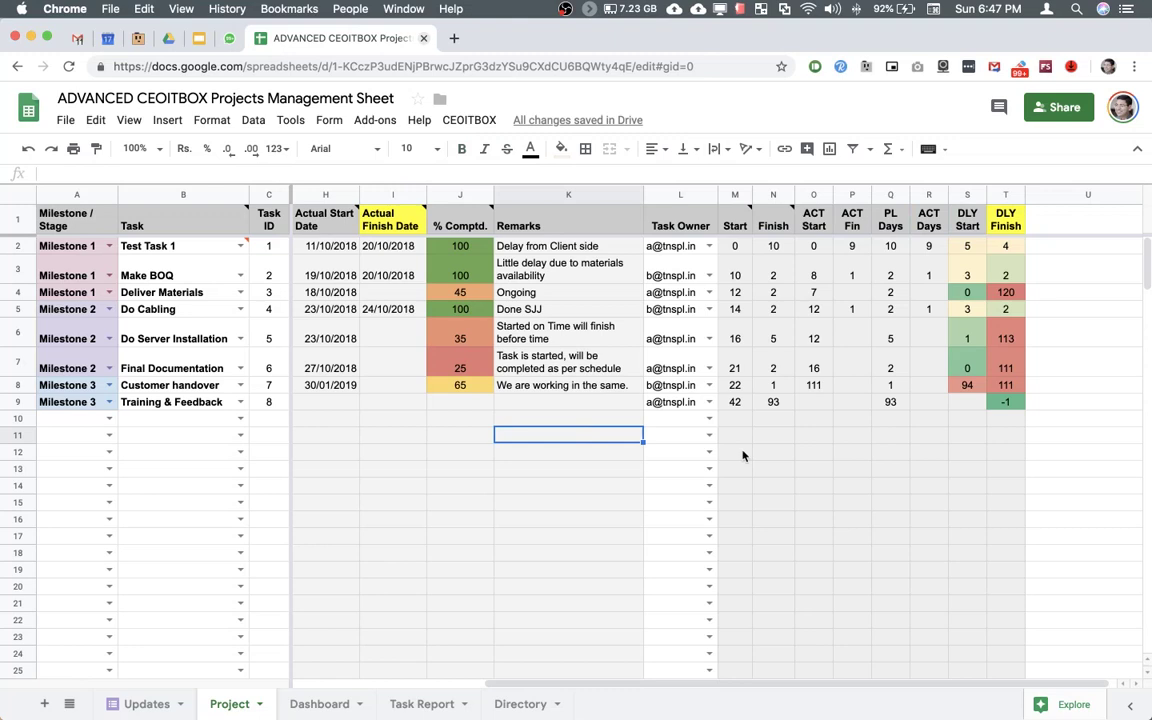
{"action": "left_click_drag", "start_coordinate": [742, 456], "coordinate": [839, 571]}
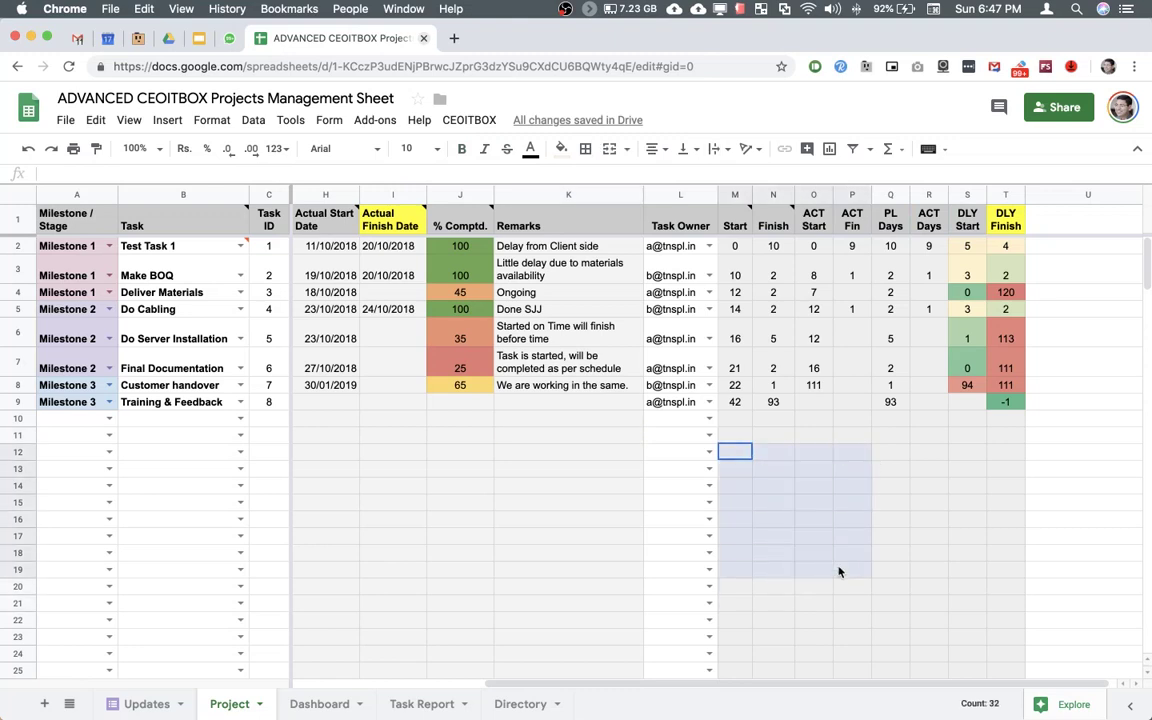
{"action": "left_click", "coordinate": [805, 436]}
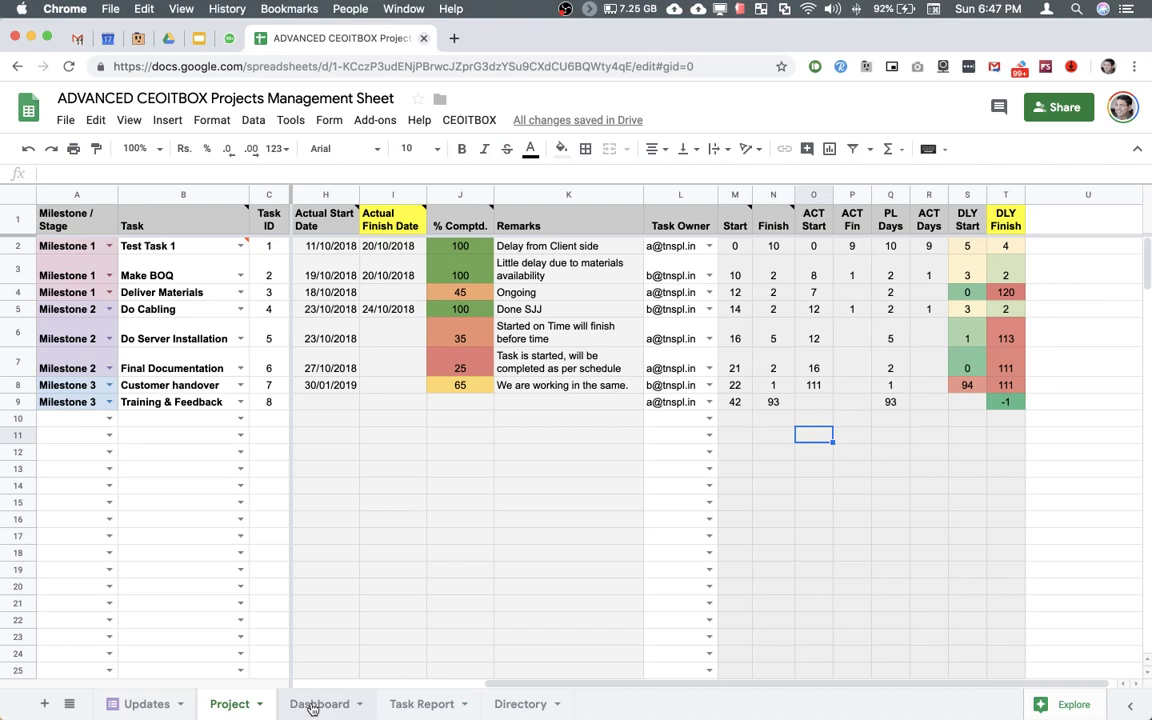
Open the Directory sheet and examine its Milestones/Stages and Task Type lists, starting with Milestone 1.
{"action": "left_click", "coordinate": [532, 705]}
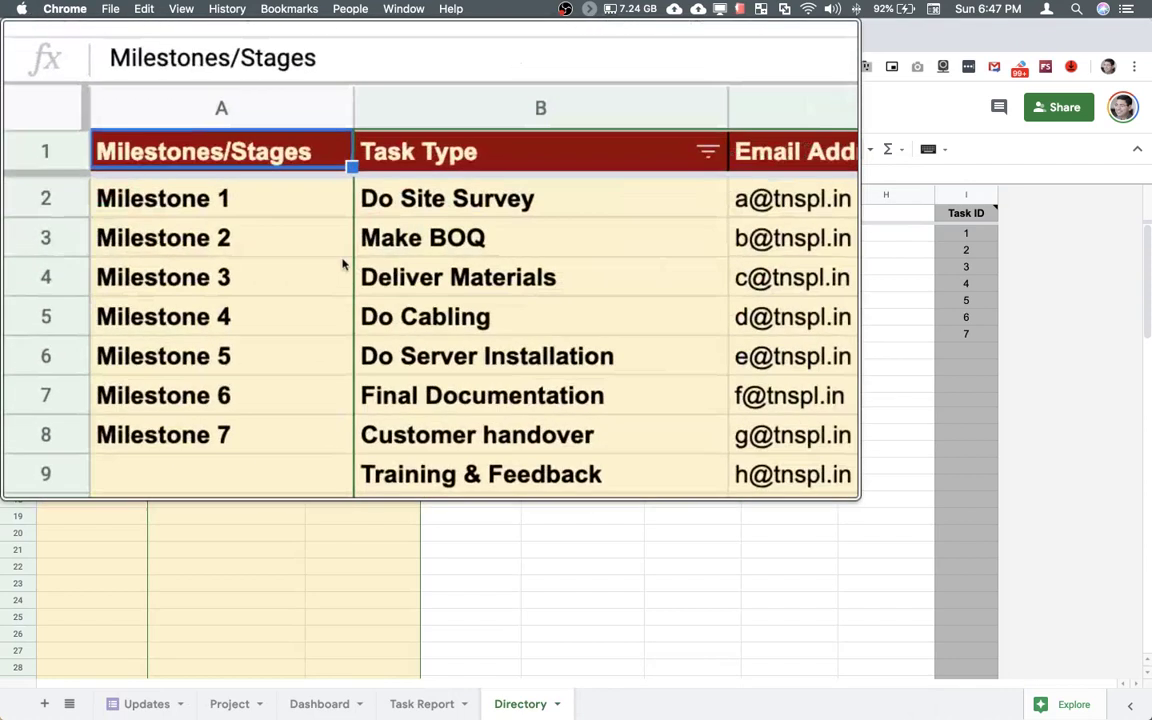
{"action": "left_click", "coordinate": [334, 244]}
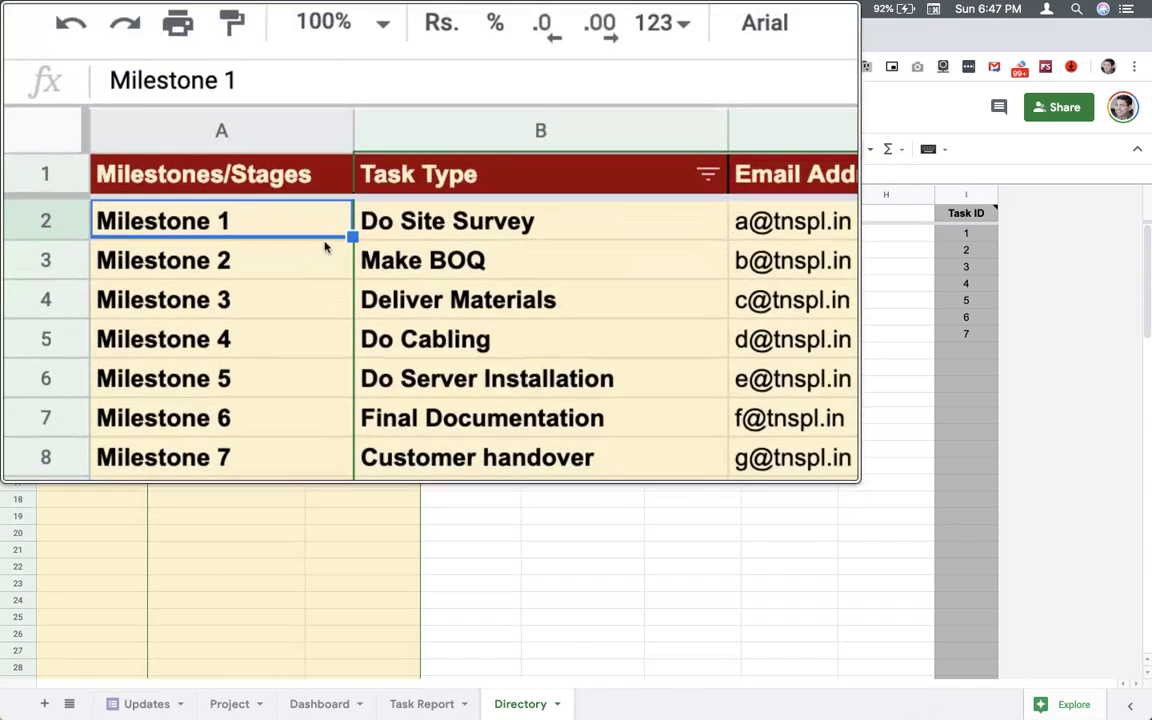
{"action": "left_click", "coordinate": [316, 256]}
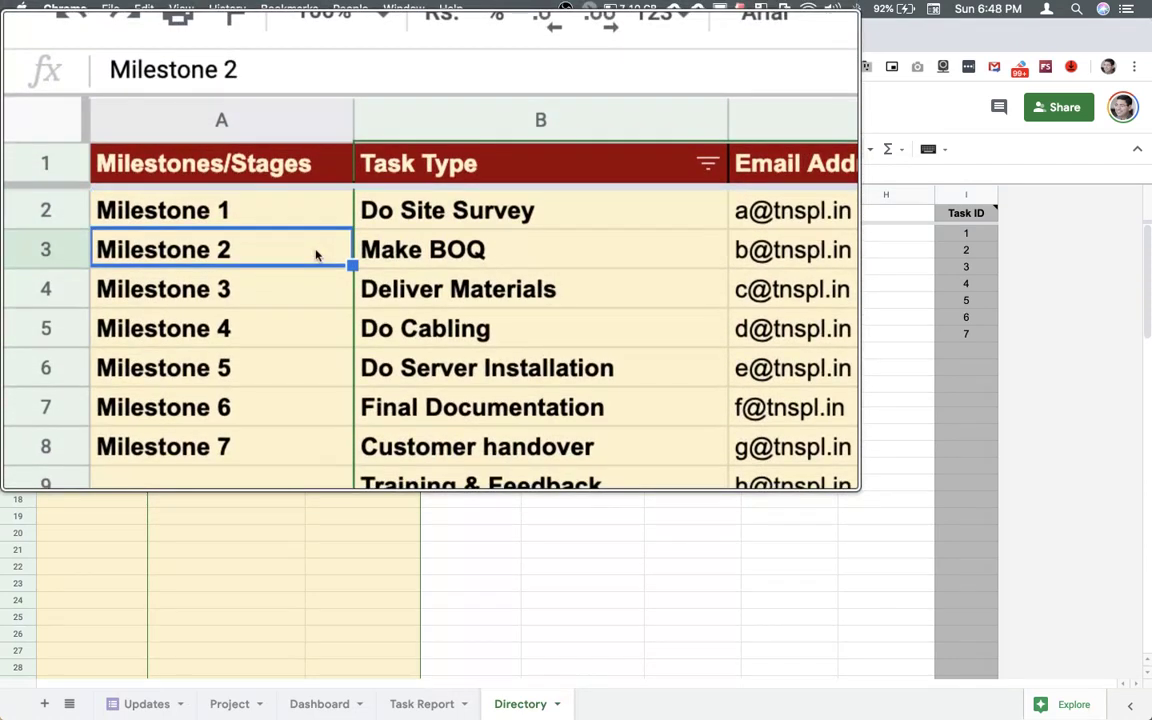
{"action": "left_click", "coordinate": [305, 248]}
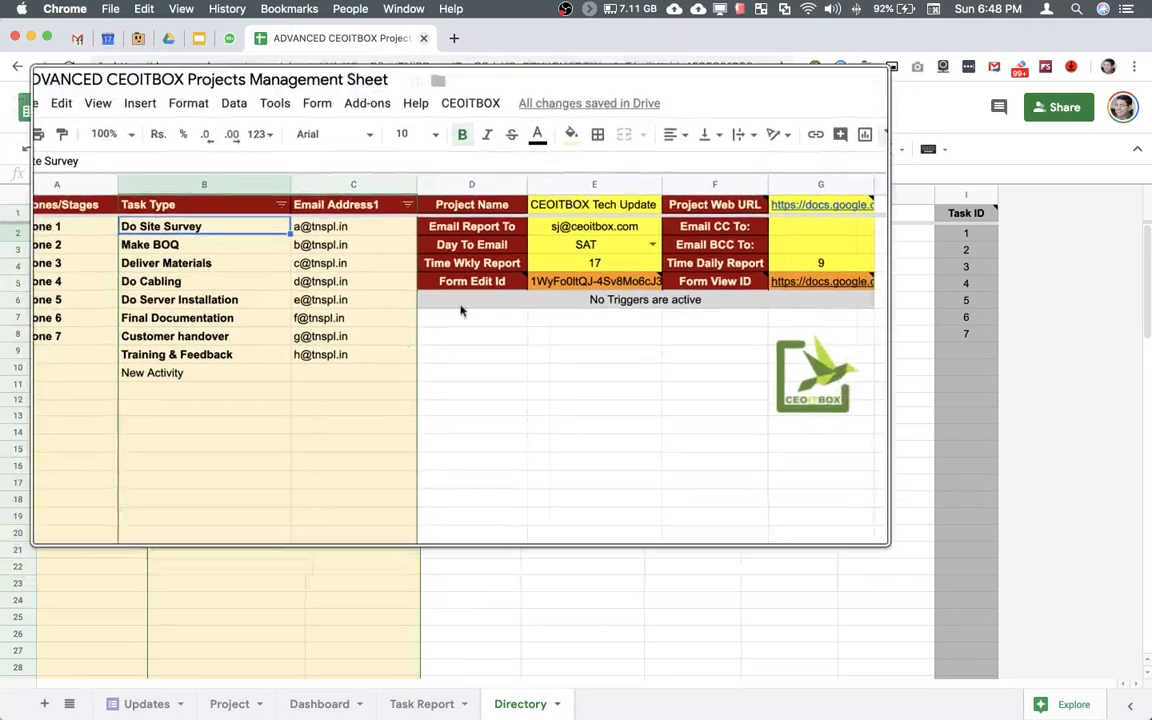
Check the Project Name and Email Report To settings on the Directory sheet.
{"action": "left_click", "coordinate": [567, 237]}
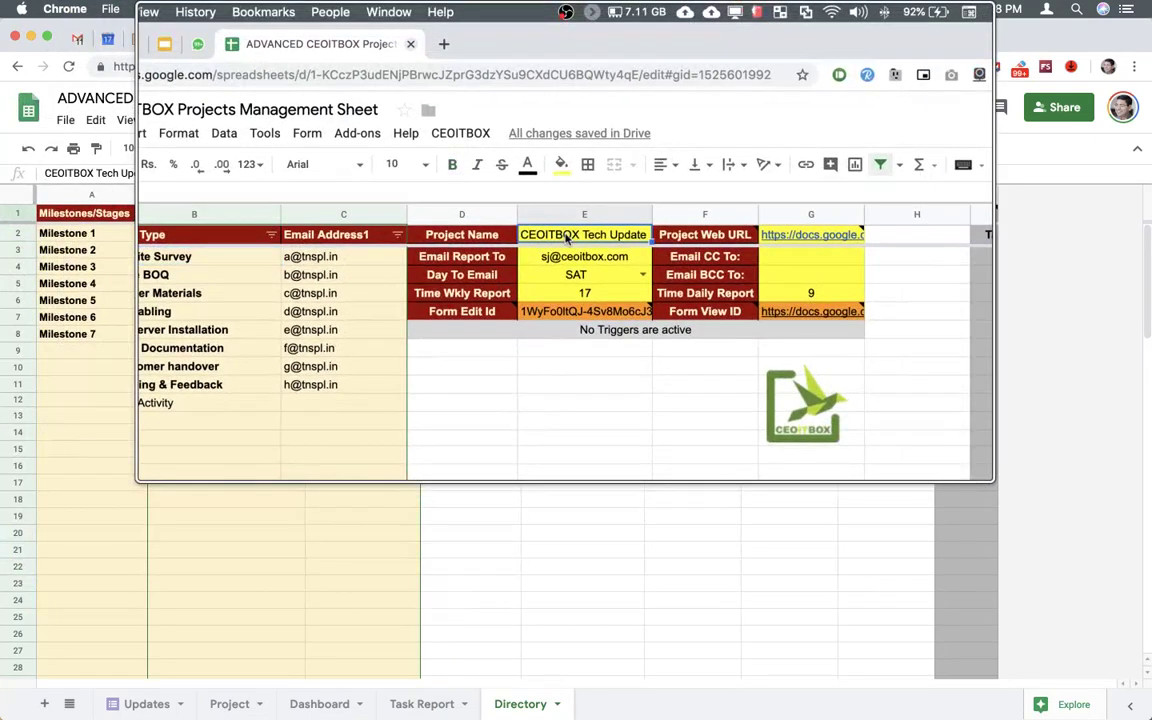
{"action": "left_click", "coordinate": [563, 256]}
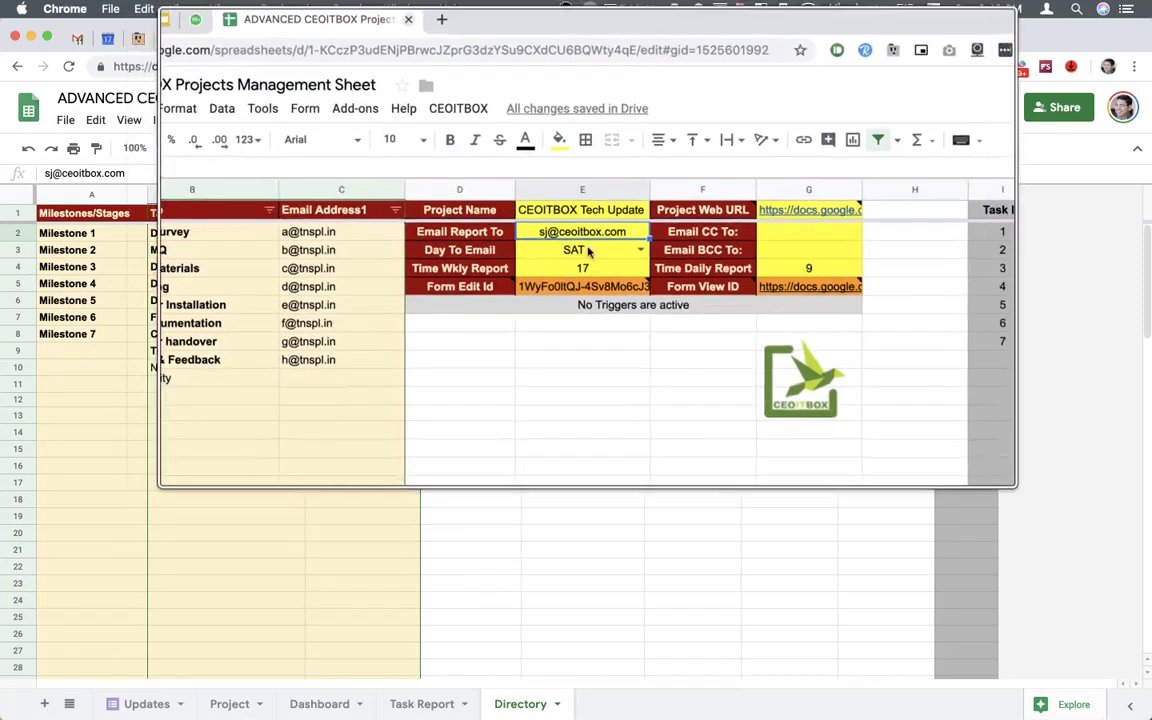
View the weekday choices for Day To Email, keeping SAT, and check the Time Wkly Report setting.
{"action": "left_click", "coordinate": [570, 251]}
{"action": "left_click", "coordinate": [636, 251]}
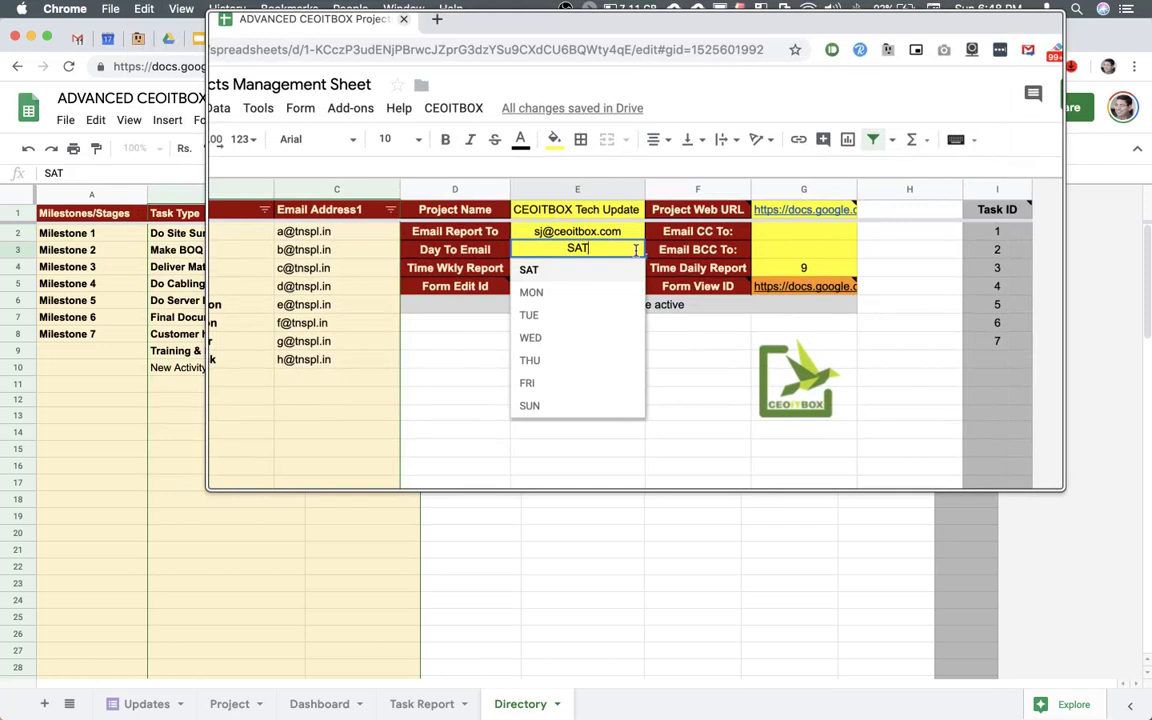
{"action": "left_click", "coordinate": [551, 265]}
{"action": "left_click", "coordinate": [553, 266]}
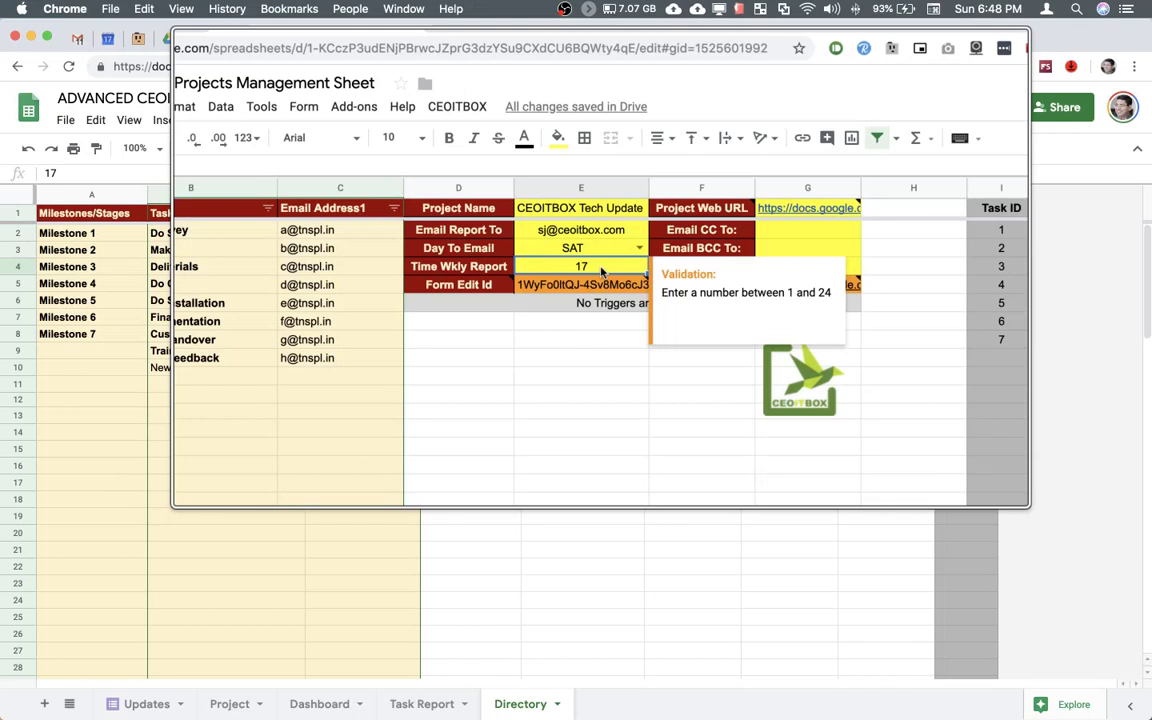
Examine the Email CC To, Email BCC To and Time Daily Report settings.
{"action": "left_click", "coordinate": [722, 246]}
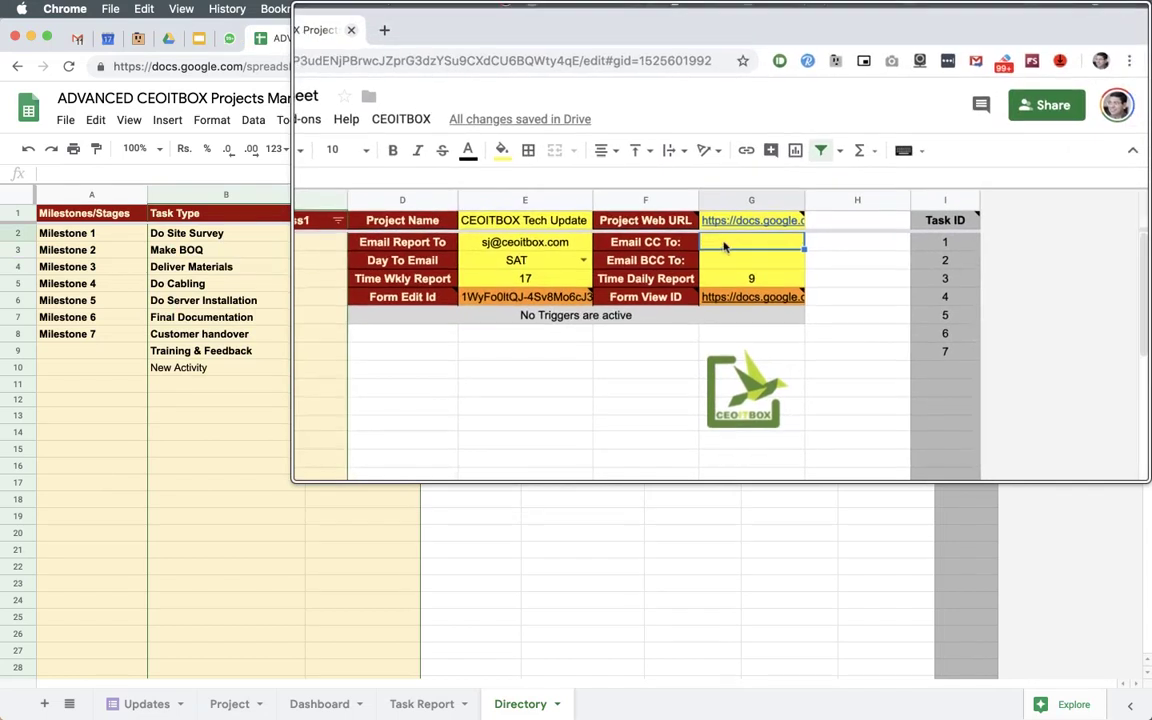
{"action": "left_click", "coordinate": [766, 277]}
{"action": "left_click", "coordinate": [729, 253]}
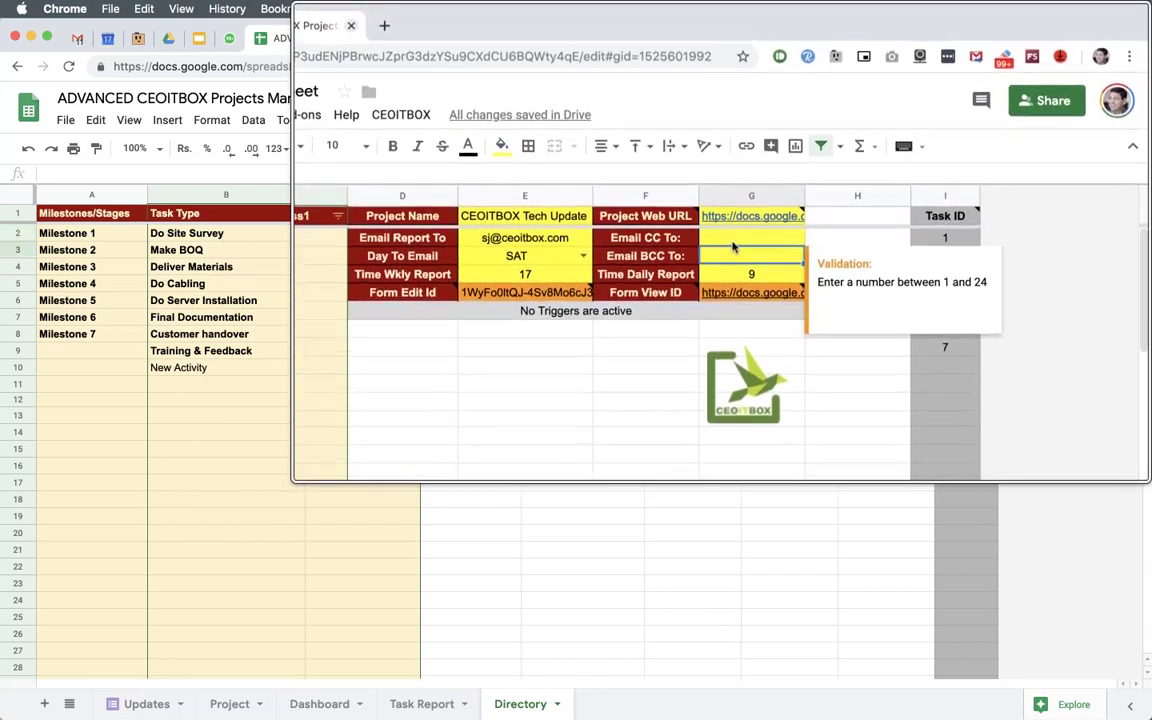
{"action": "left_click", "coordinate": [733, 245]}
{"action": "left_click", "coordinate": [731, 251]}
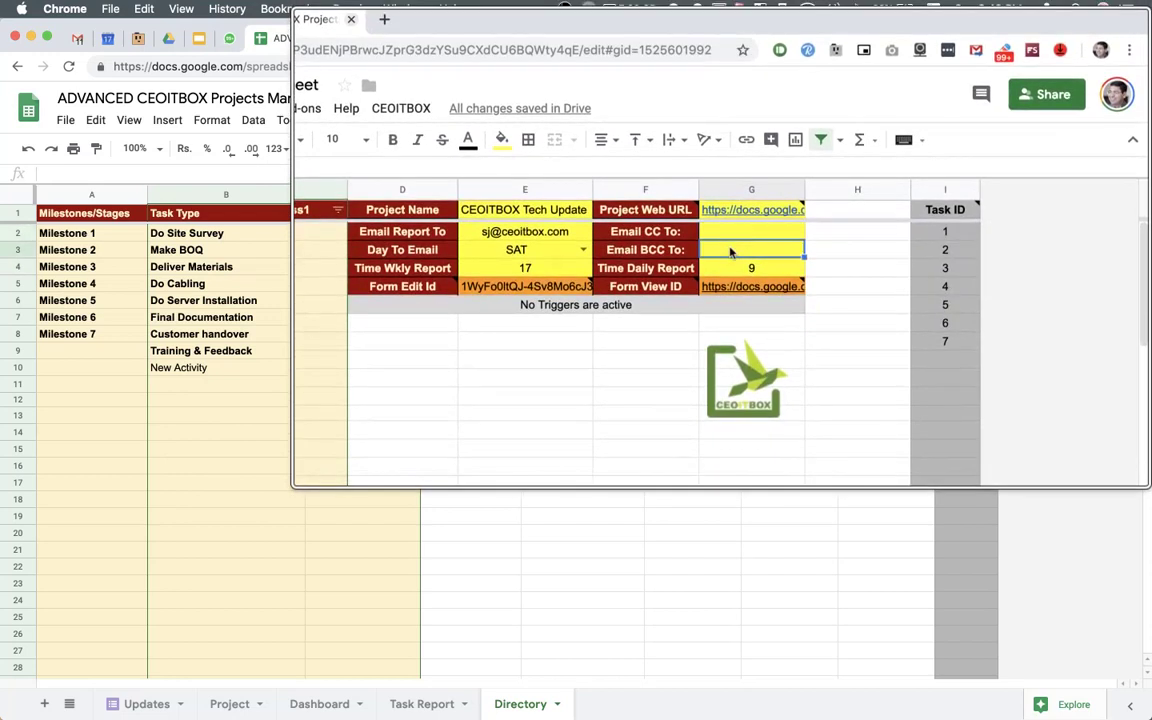
{"action": "left_click", "coordinate": [733, 244]}
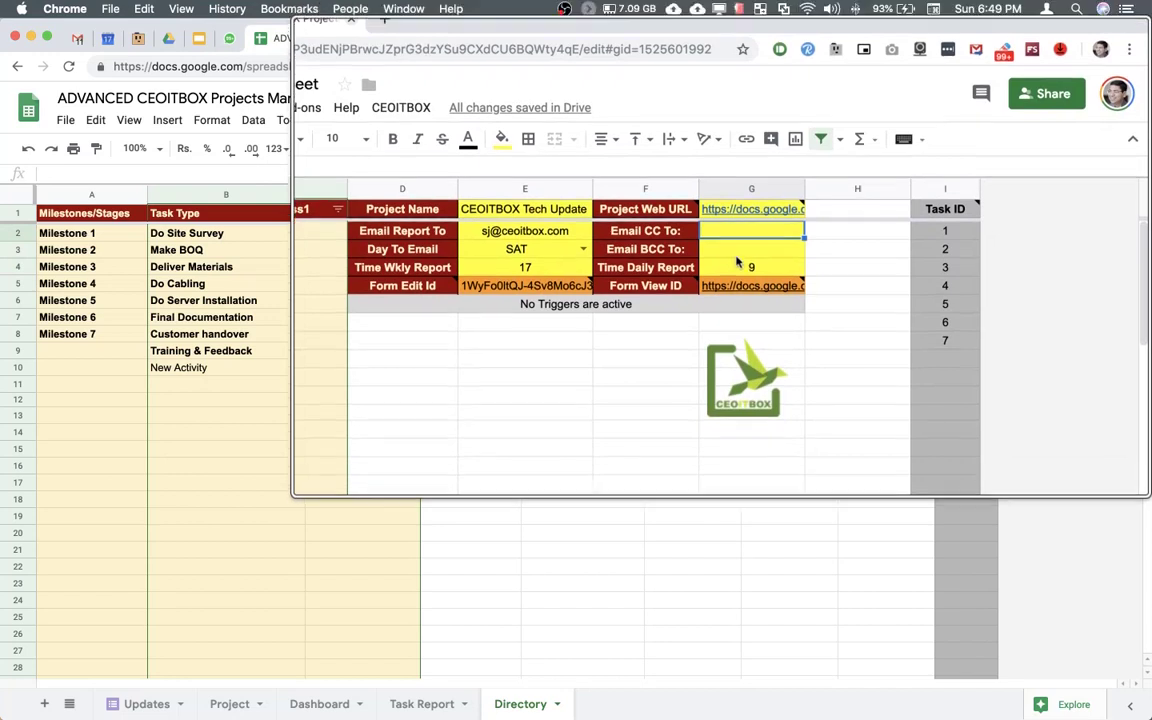
{"action": "left_click", "coordinate": [733, 268]}
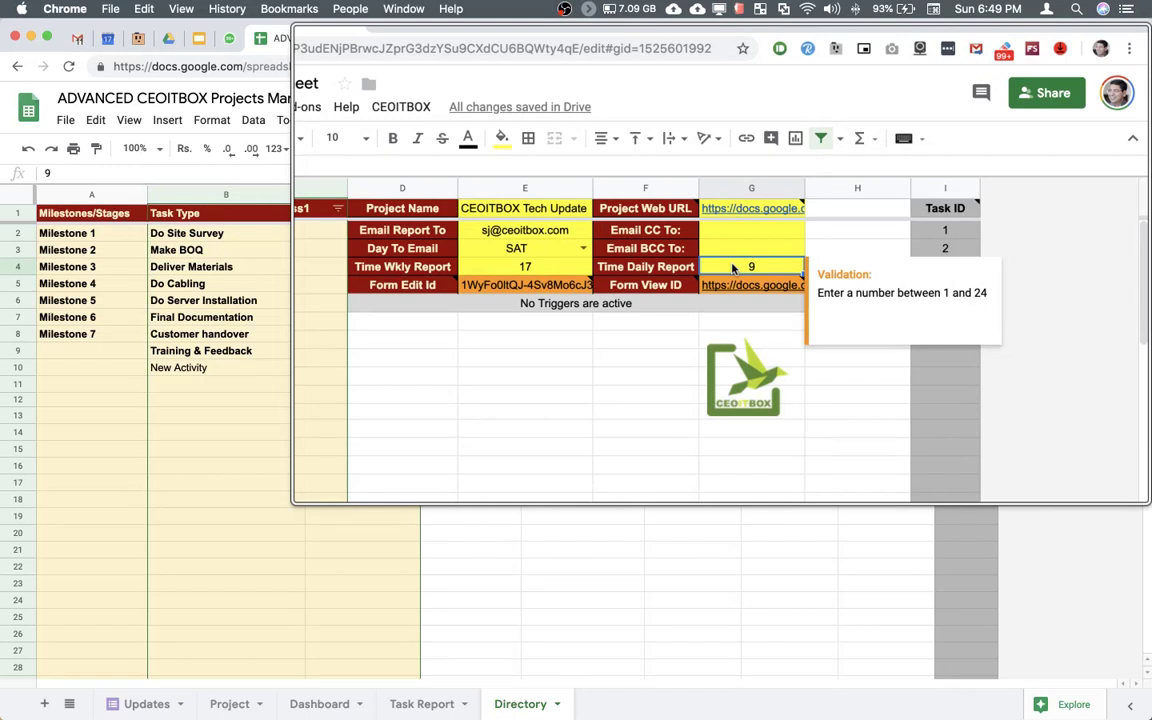
Read the note attached to the Directory sheet's Task ID column header.
{"action": "left_click", "coordinate": [925, 232]}
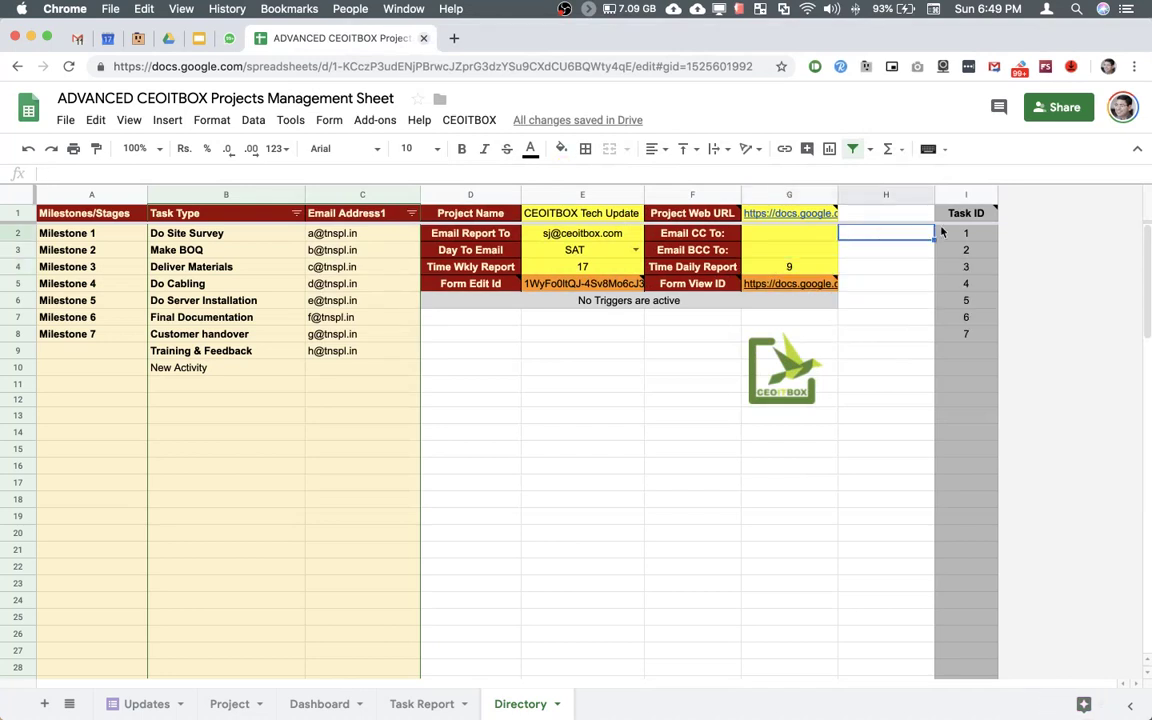
{"action": "mouse_move", "coordinate": [961, 221]}
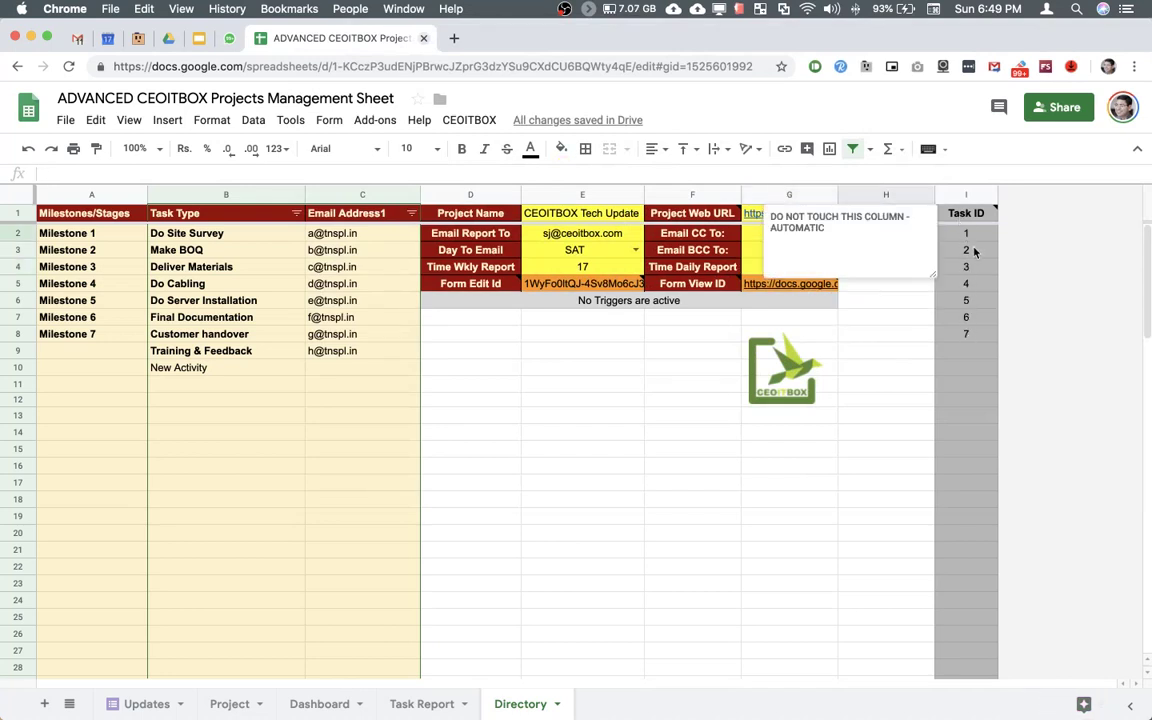
{"action": "left_click", "coordinate": [905, 335]}
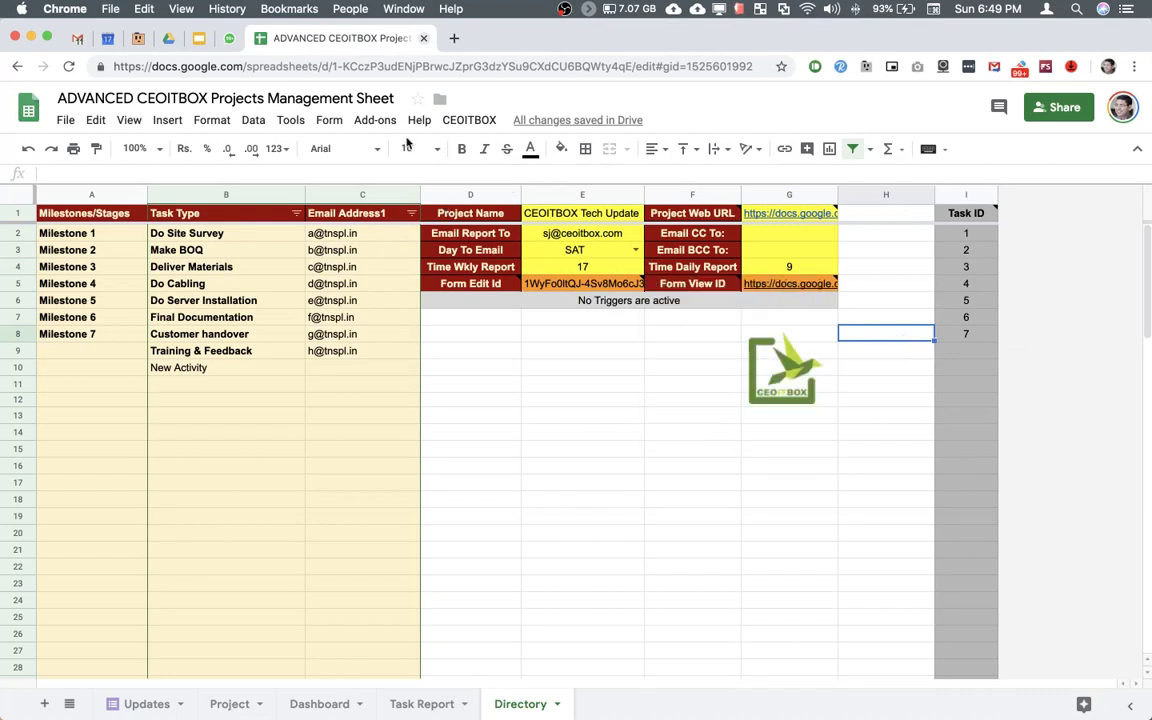
Look over the logged form responses on the Updates sheet and return to the Project sheet.
{"action": "left_click", "coordinate": [150, 705]}
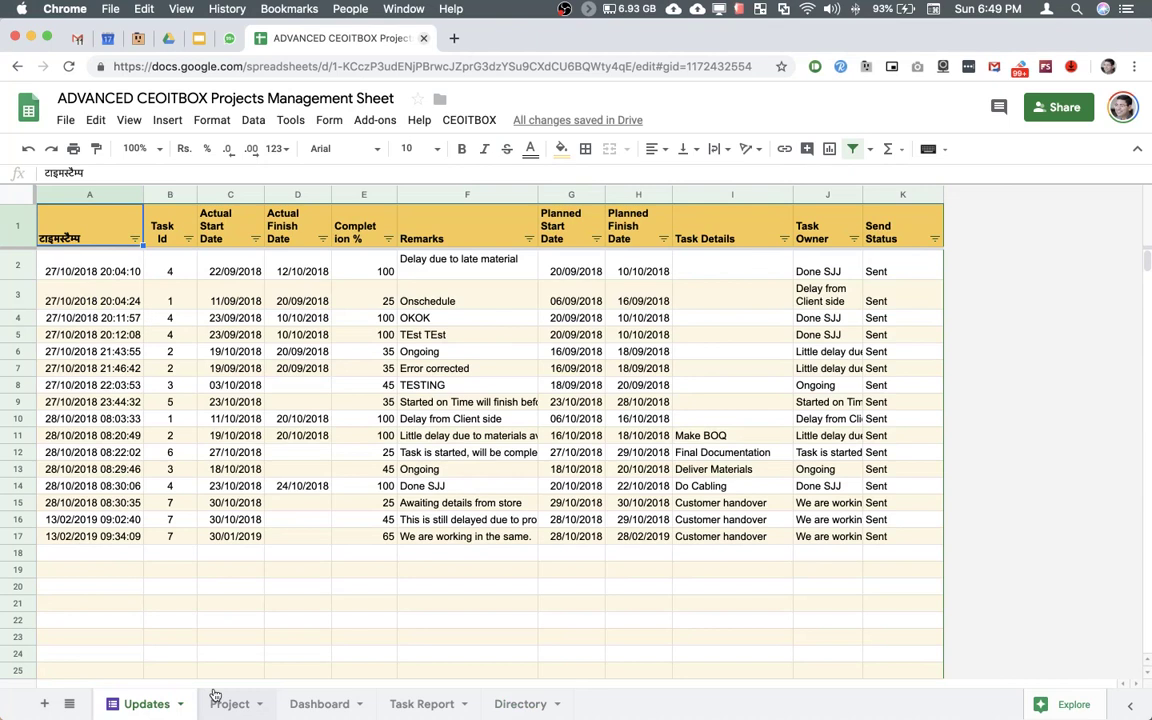
{"action": "left_click", "coordinate": [229, 704]}
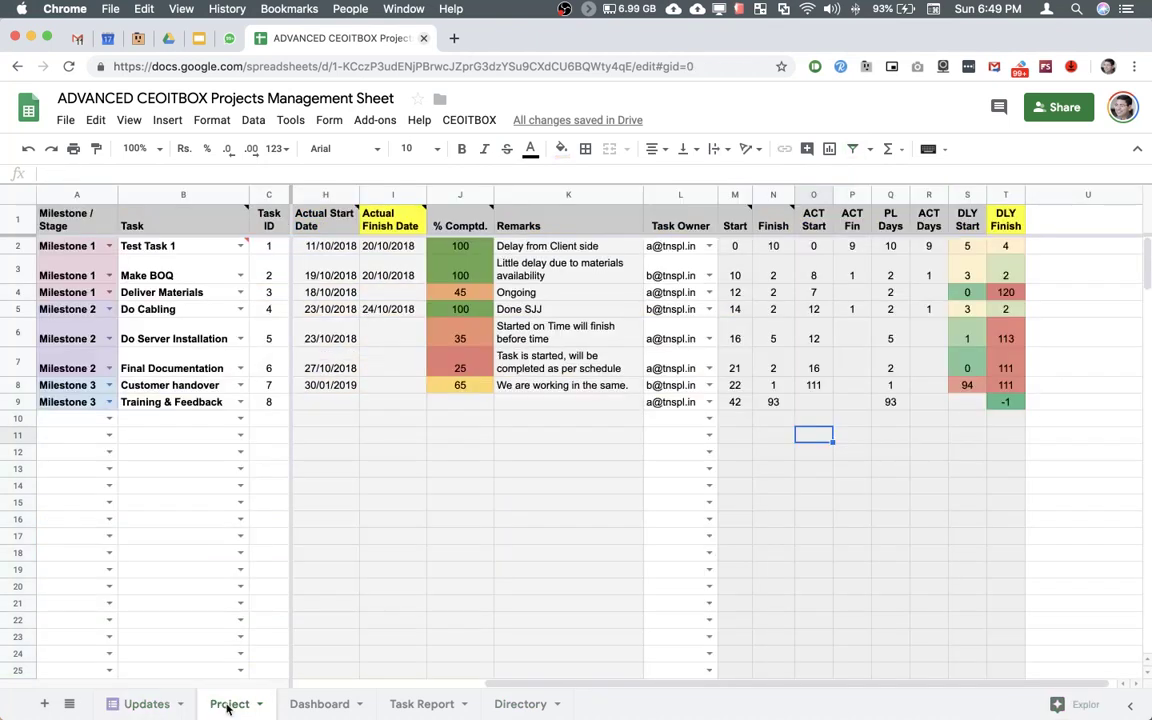
Open the spreadsheet's linked live form and review all its fields from Task Id to Remarks.
{"action": "left_click", "coordinate": [331, 120]}
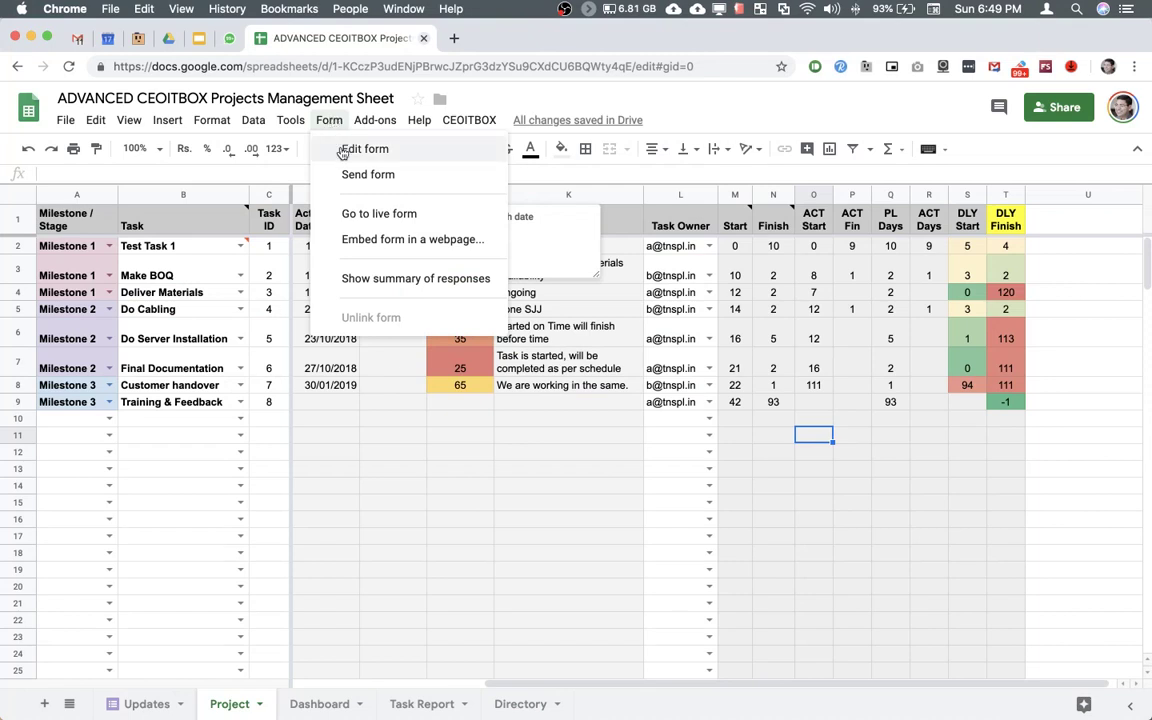
{"action": "left_click", "coordinate": [350, 215]}
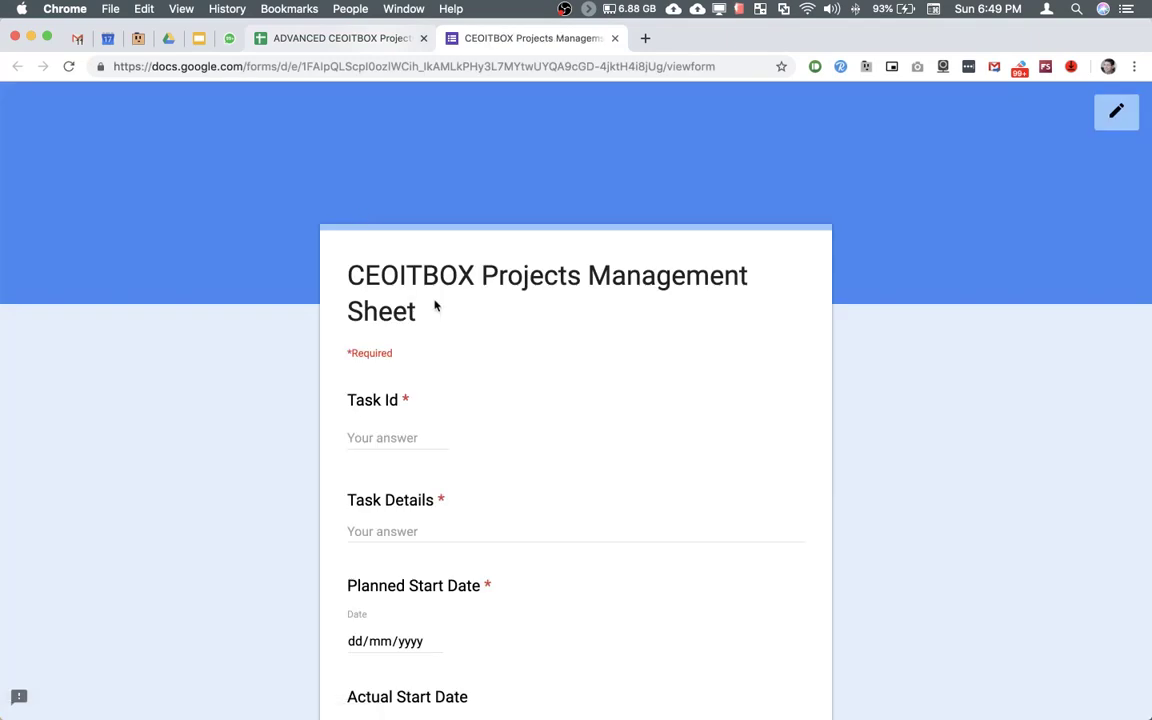
{"action": "scroll", "coordinate": [435, 306], "scroll_direction": "down", "scroll_amount": 1}
{"action": "scroll", "coordinate": [435, 306], "scroll_direction": "down", "scroll_amount": 2}
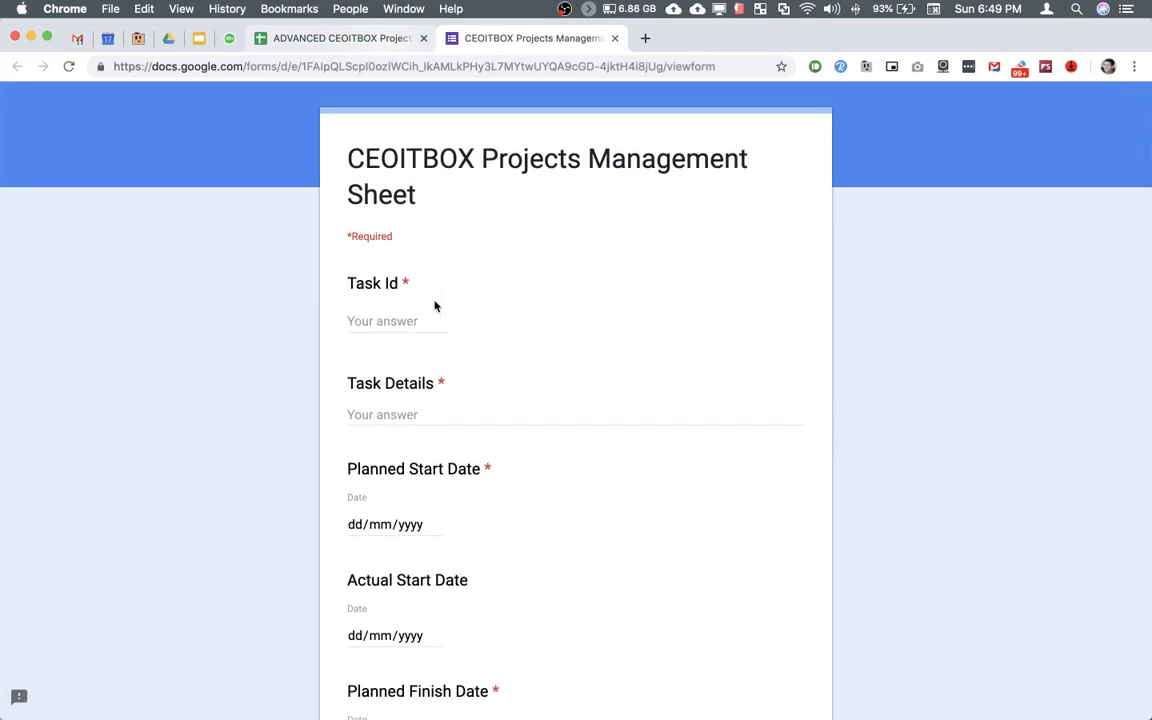
{"action": "scroll", "coordinate": [435, 306], "scroll_direction": "down", "scroll_amount": 1}
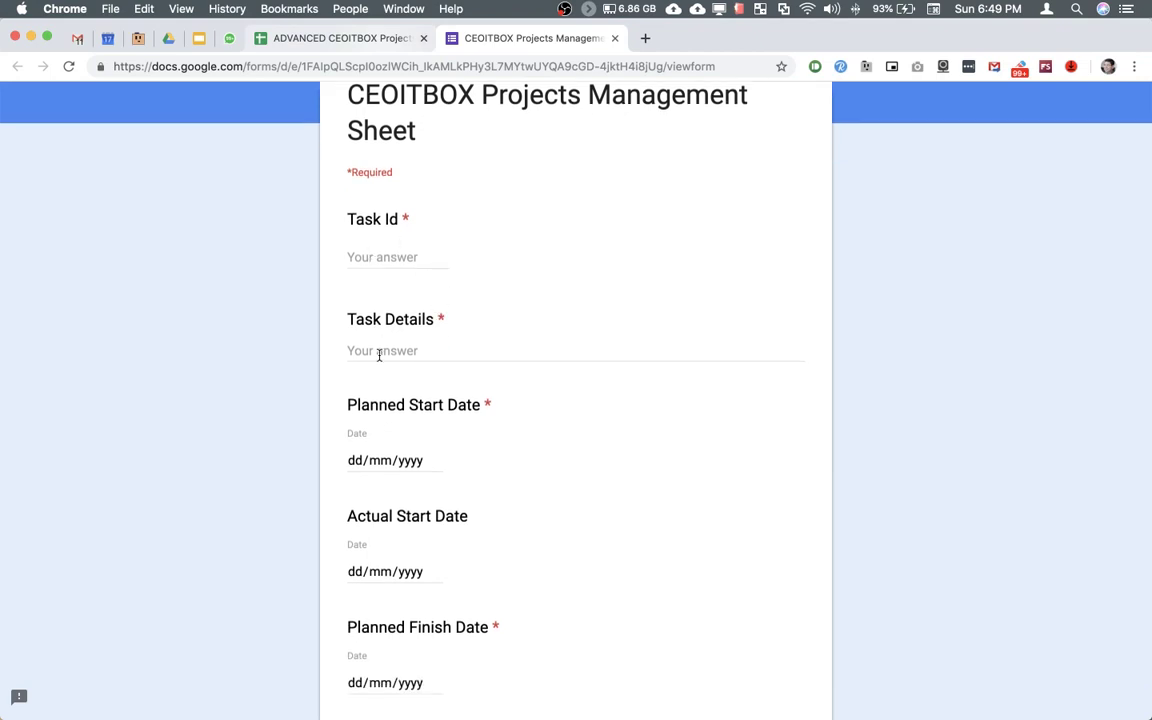
{"action": "scroll", "coordinate": [380, 355], "scroll_direction": "down", "scroll_amount": 4}
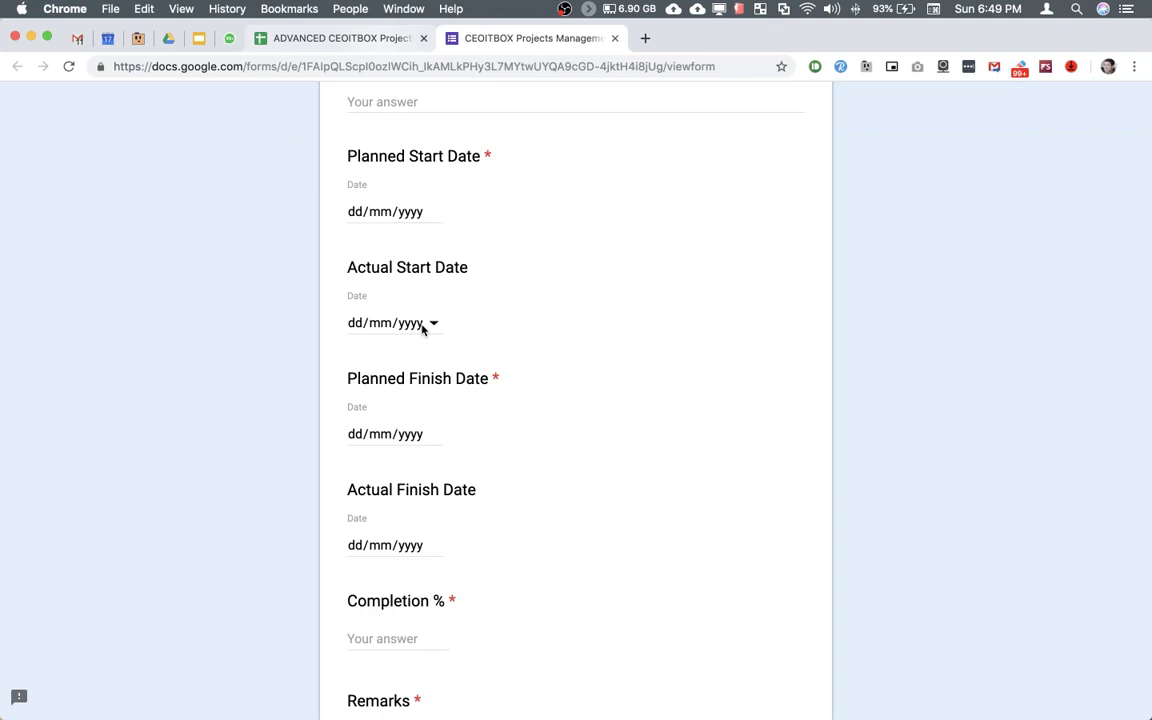
{"action": "scroll", "coordinate": [412, 408], "scroll_direction": "down", "scroll_amount": 4}
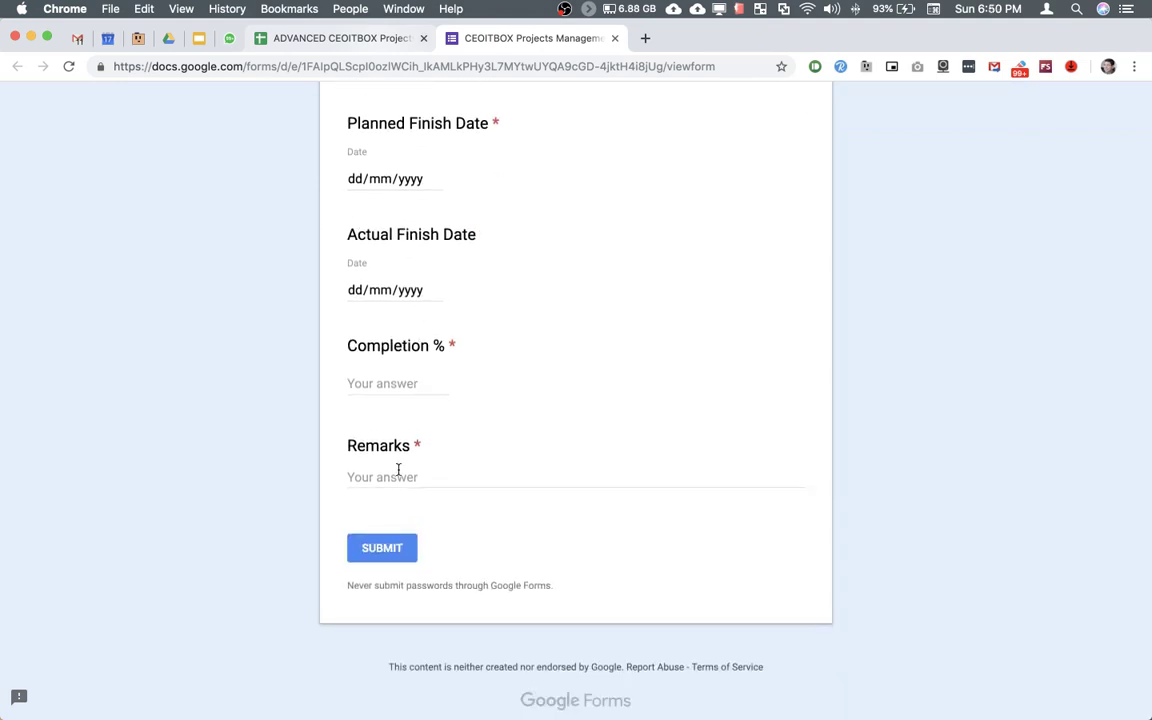
{"action": "scroll", "coordinate": [393, 477], "scroll_direction": "up", "scroll_amount": 10}
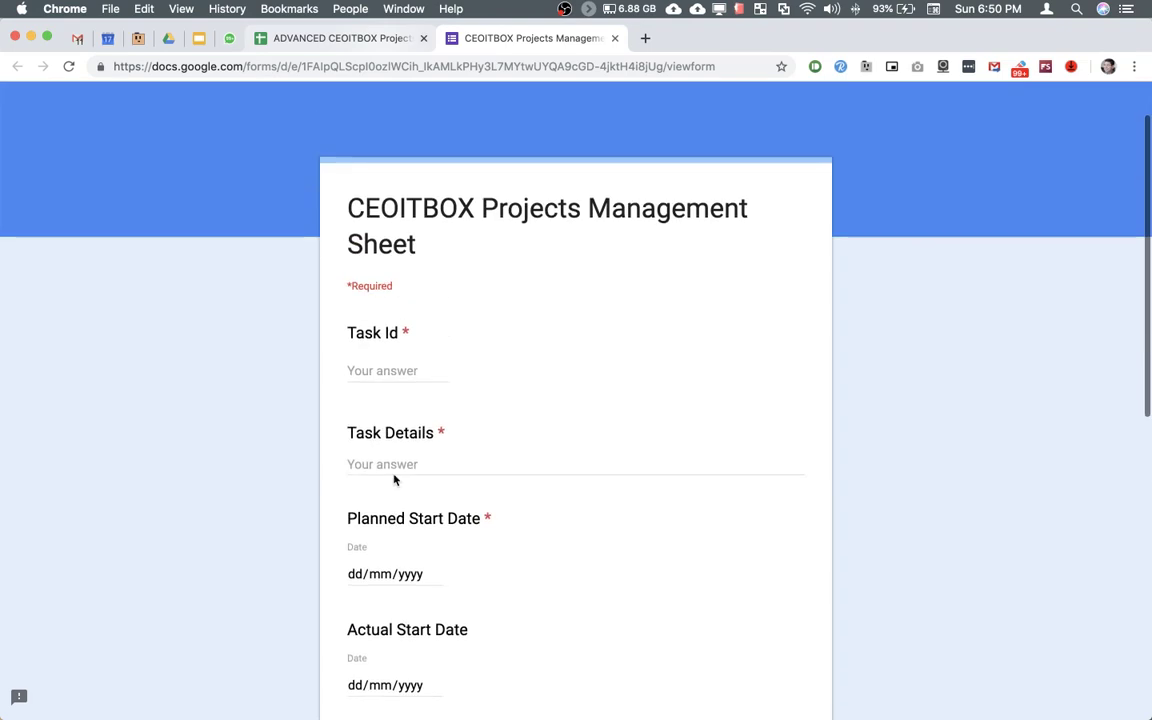
{"action": "scroll", "coordinate": [412, 343], "scroll_direction": "down", "scroll_amount": 2}
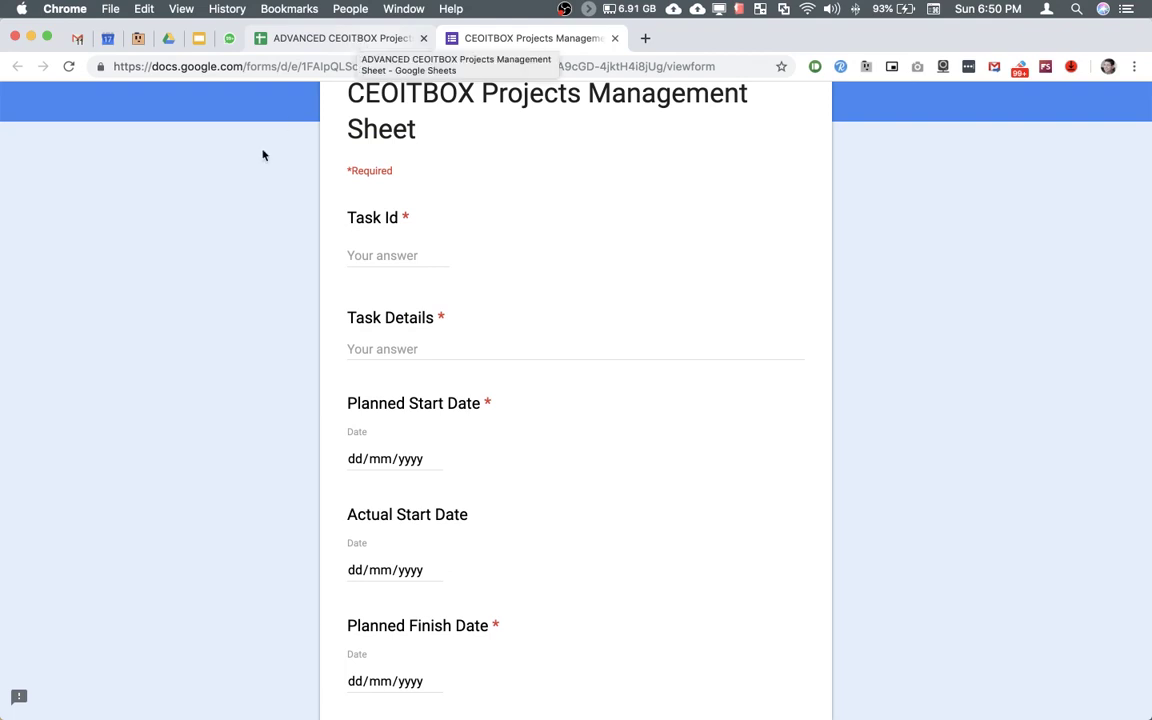
Select the full web address of the live form.
{"action": "left_click", "coordinate": [387, 67]}
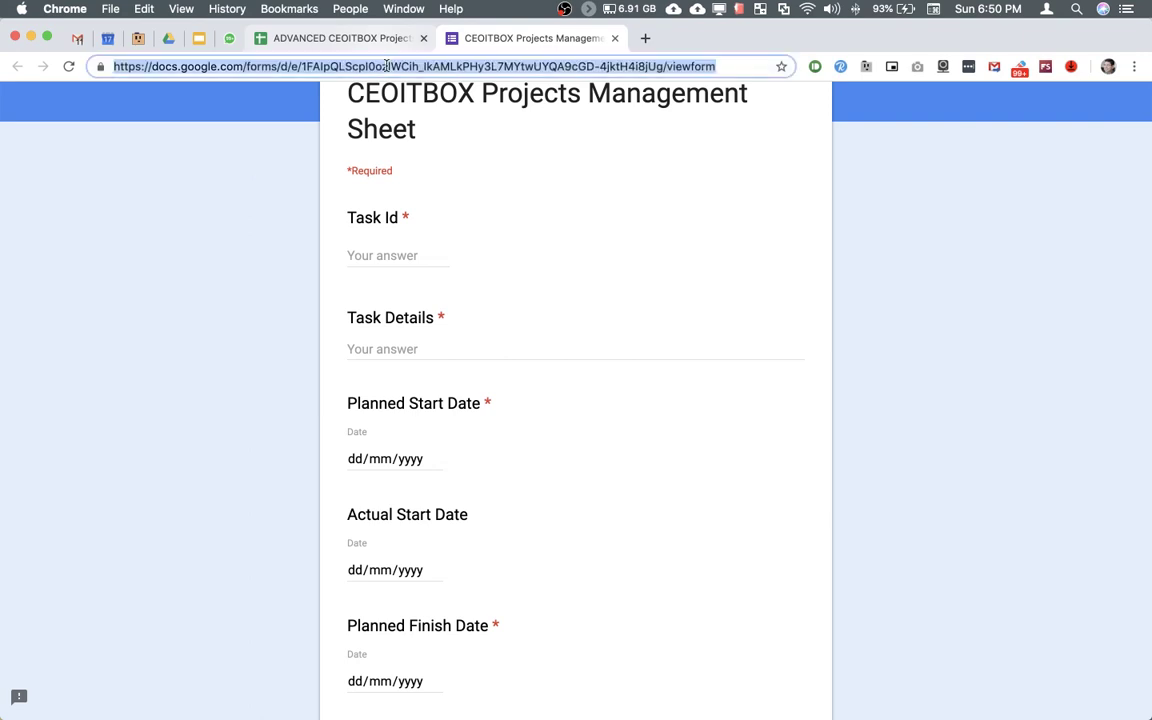
Return to the spreadsheet's Directory sheet and clear the Form View ID value in G5.
{"action": "scroll", "coordinate": [447, 165], "scroll_direction": "up", "scroll_amount": 3}
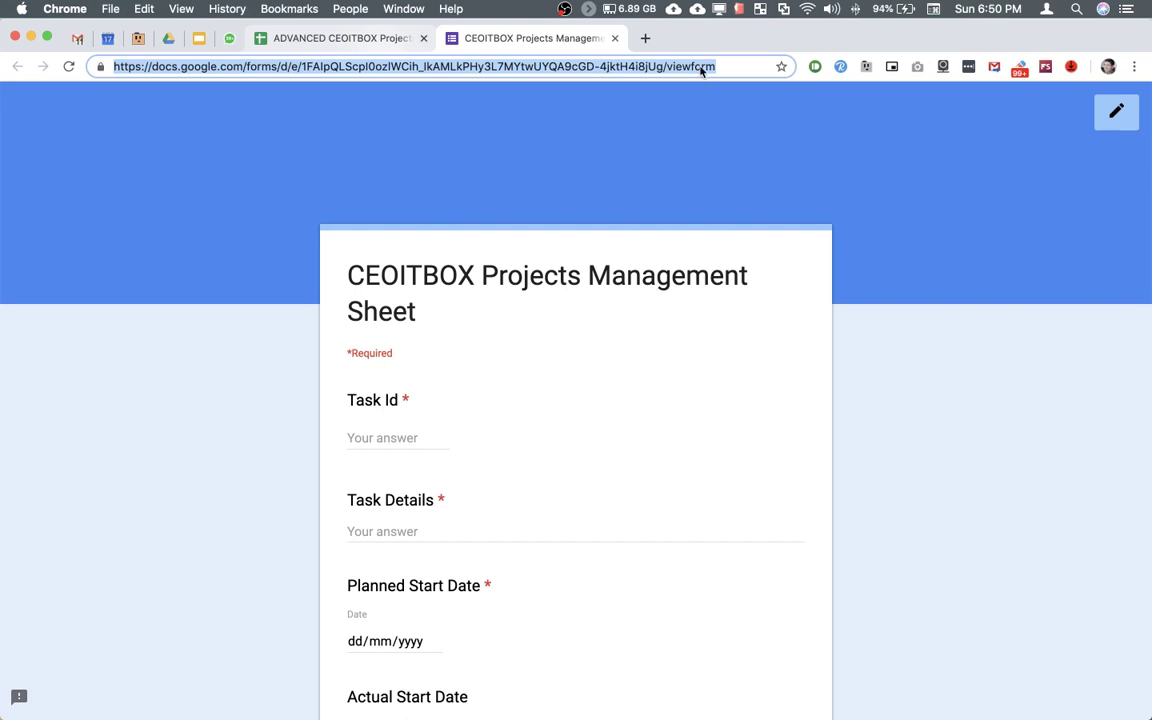
{"action": "left_click", "coordinate": [393, 40]}
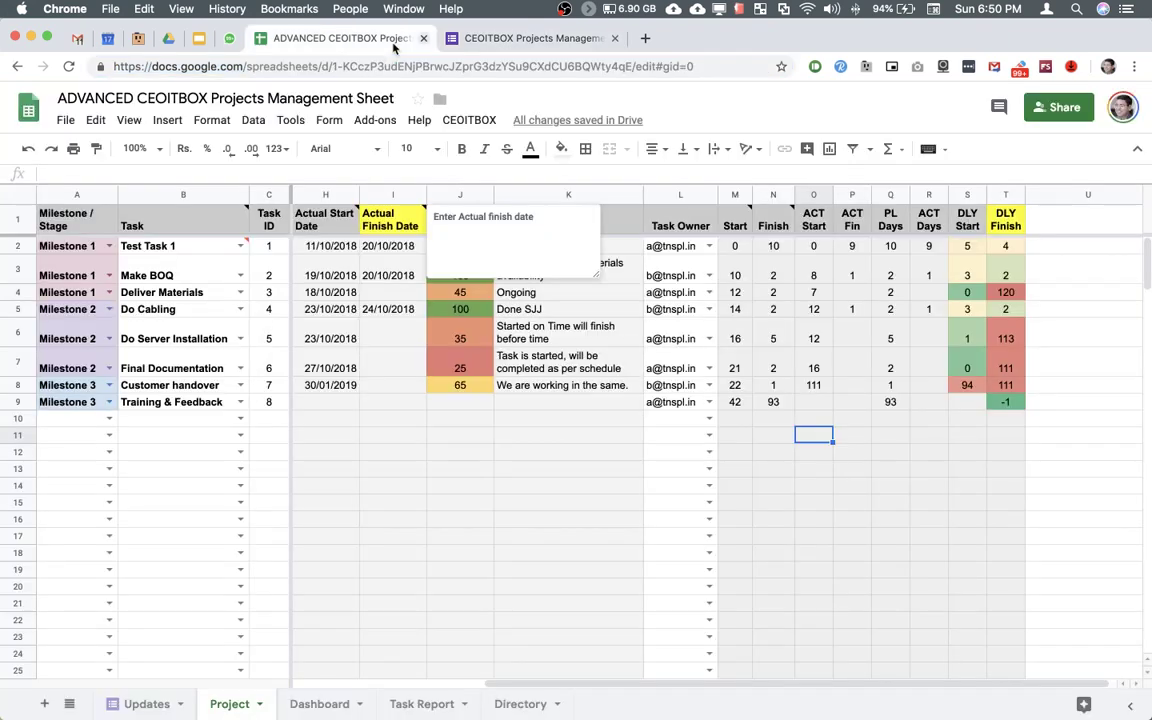
{"action": "left_click", "coordinate": [520, 703]}
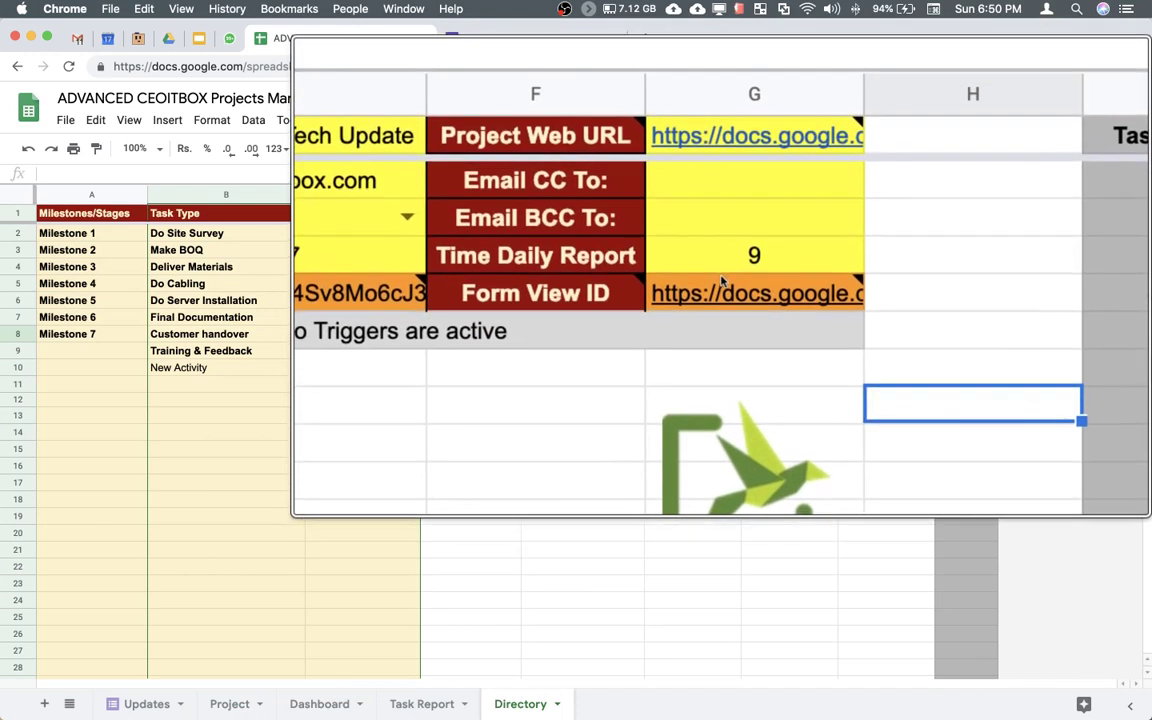
{"action": "left_click", "coordinate": [722, 285]}
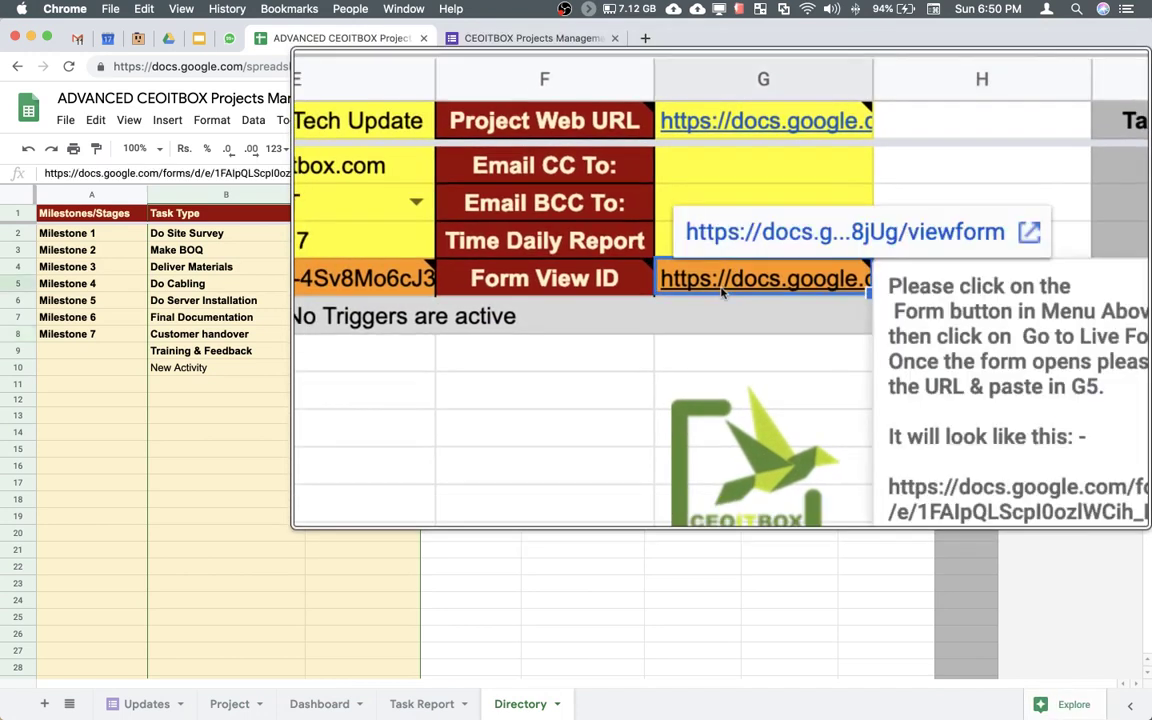
{"action": "key", "text": "Delete"}
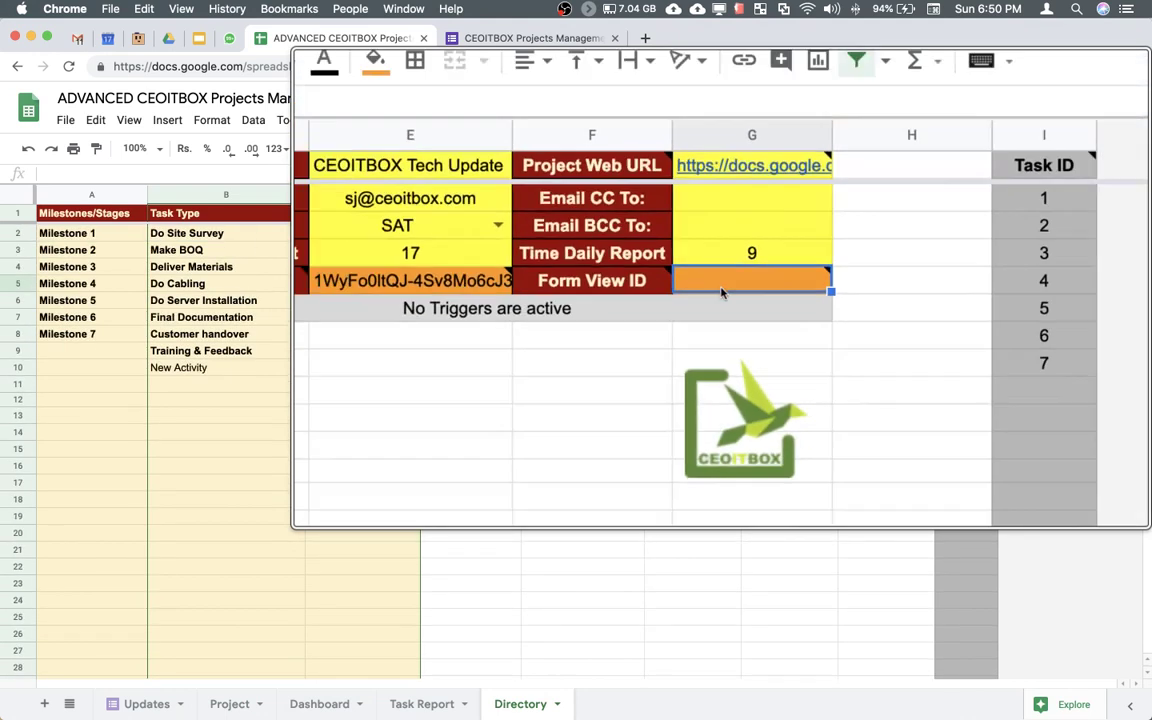
Clear the Form Edit Id value in E5 and the Project Web URL value in G1.
{"action": "left_click", "coordinate": [617, 284]}
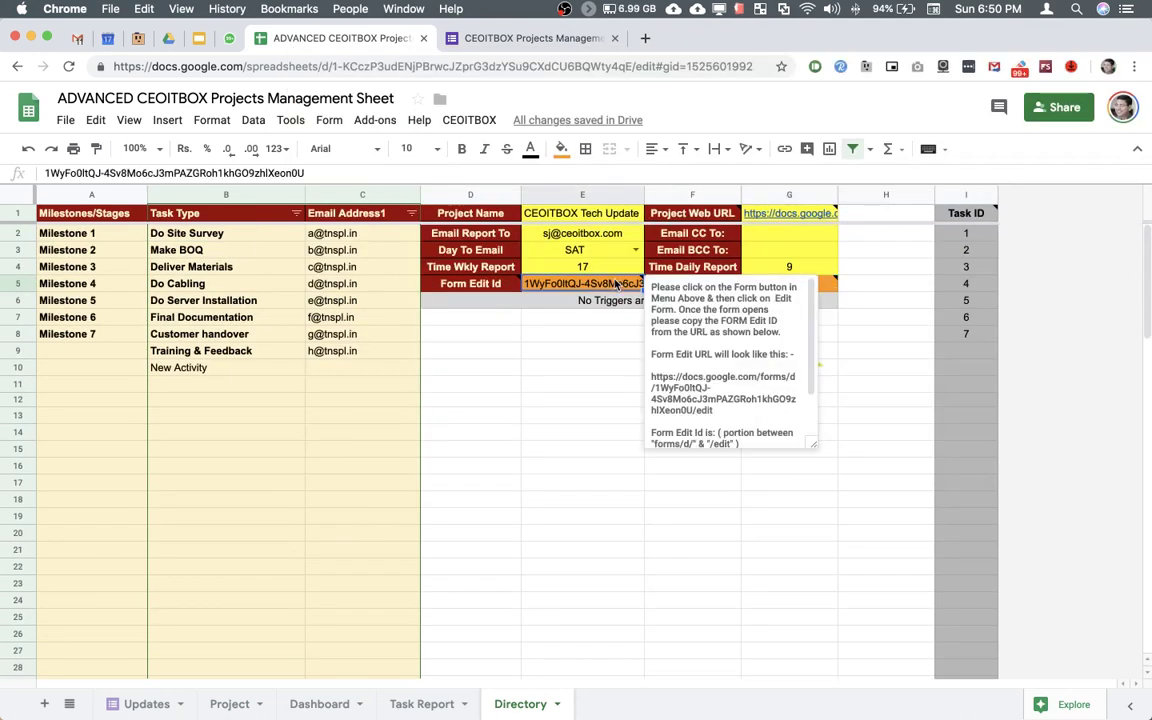
{"action": "key", "text": "Delete"}
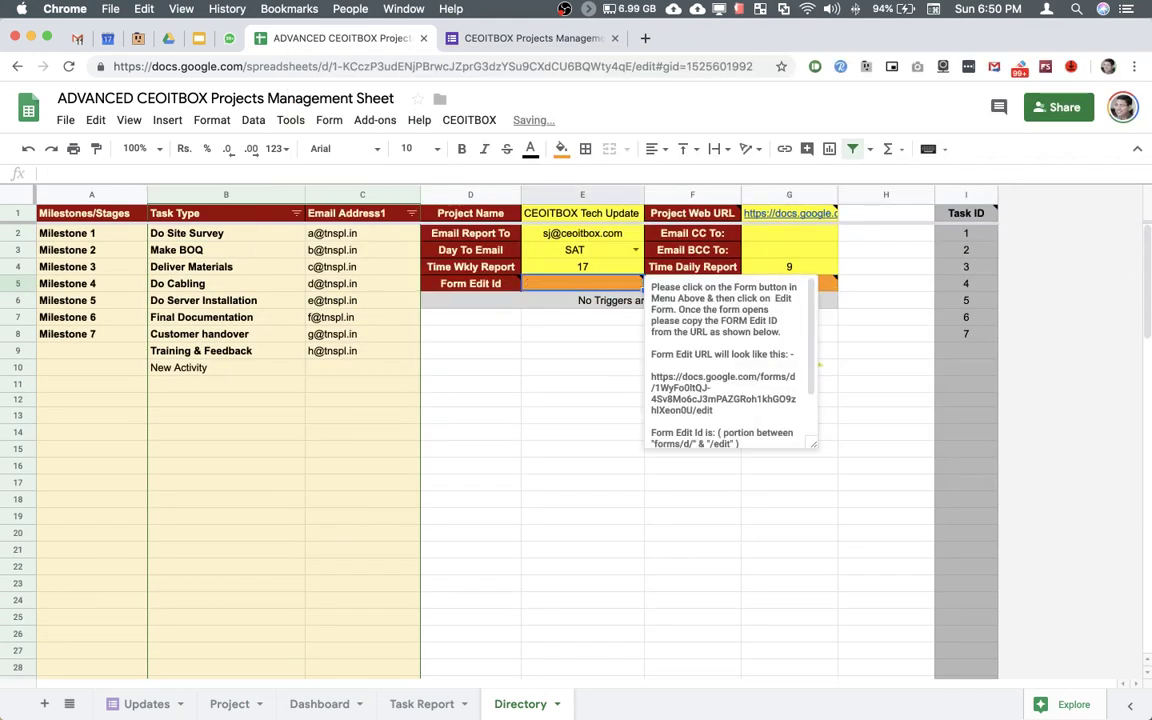
{"action": "left_click", "coordinate": [752, 215]}
{"action": "key", "text": "Delete"}
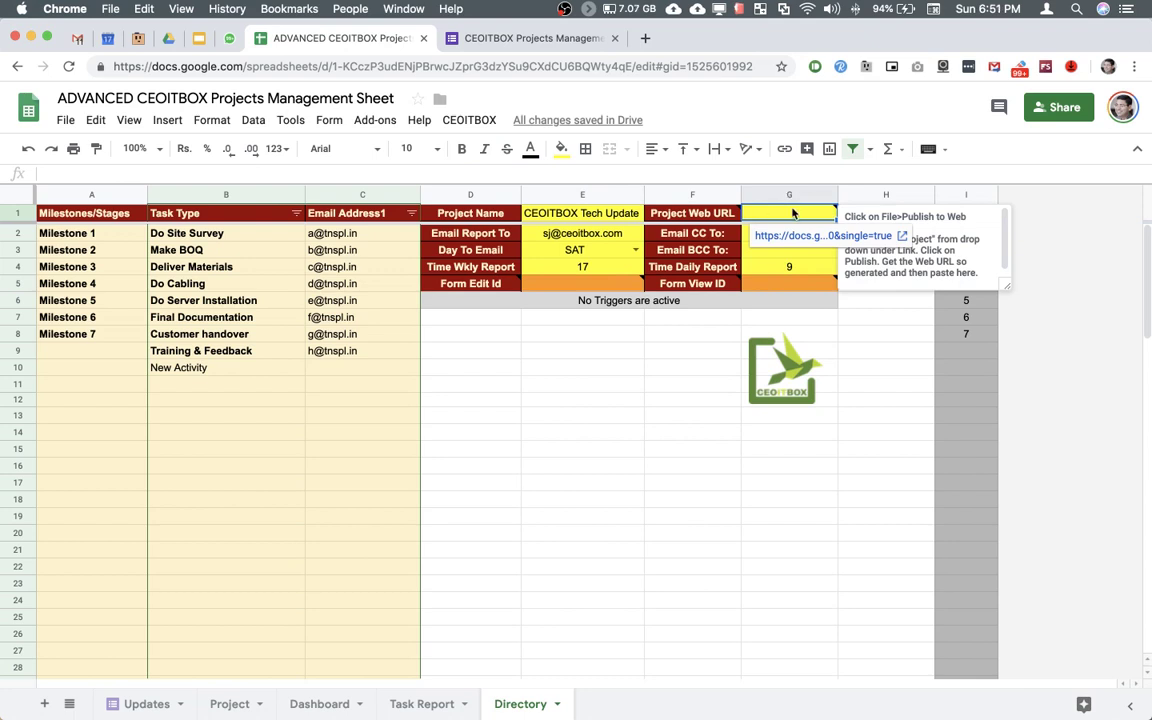
Read the instruction notes attached to the Form View ID and Form Edit Id value cells.
{"action": "left_click", "coordinate": [782, 287]}
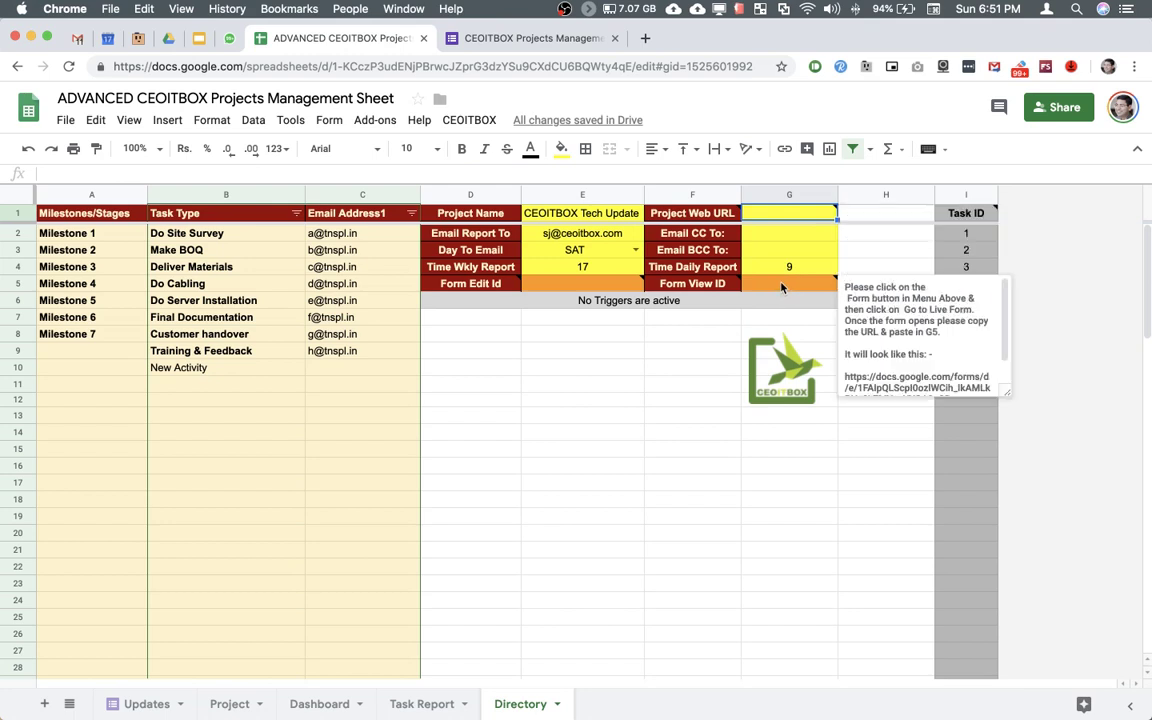
{"action": "left_click", "coordinate": [608, 286]}
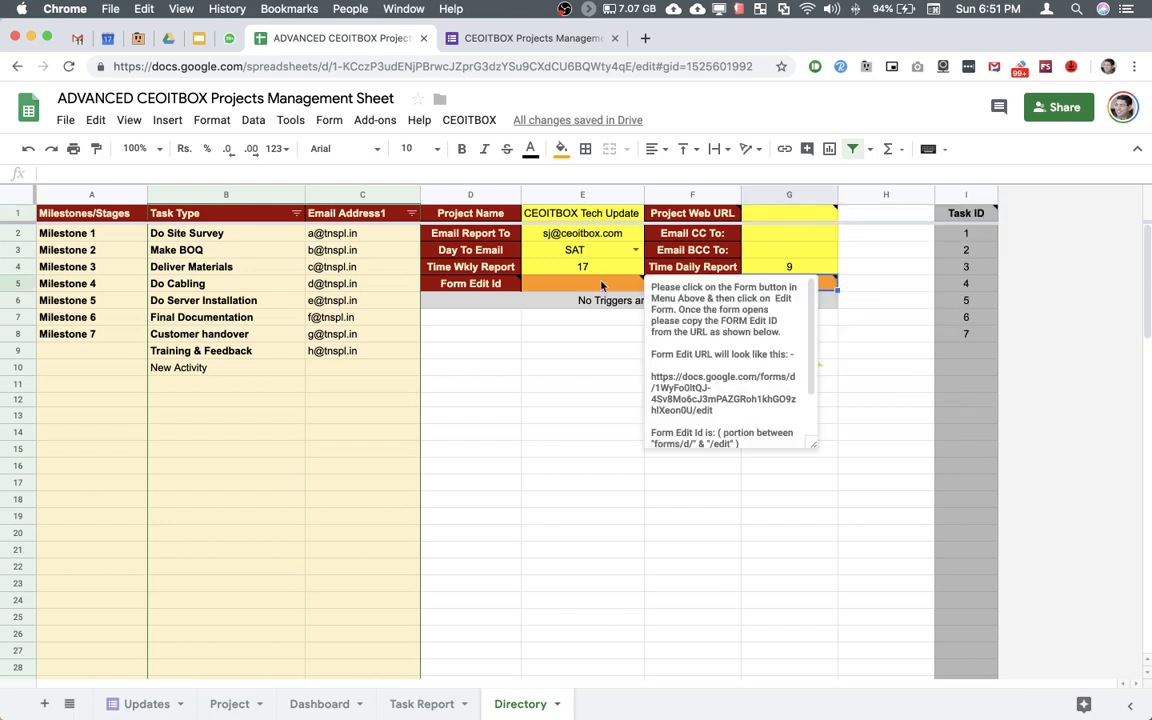
{"action": "left_click", "coordinate": [828, 287]}
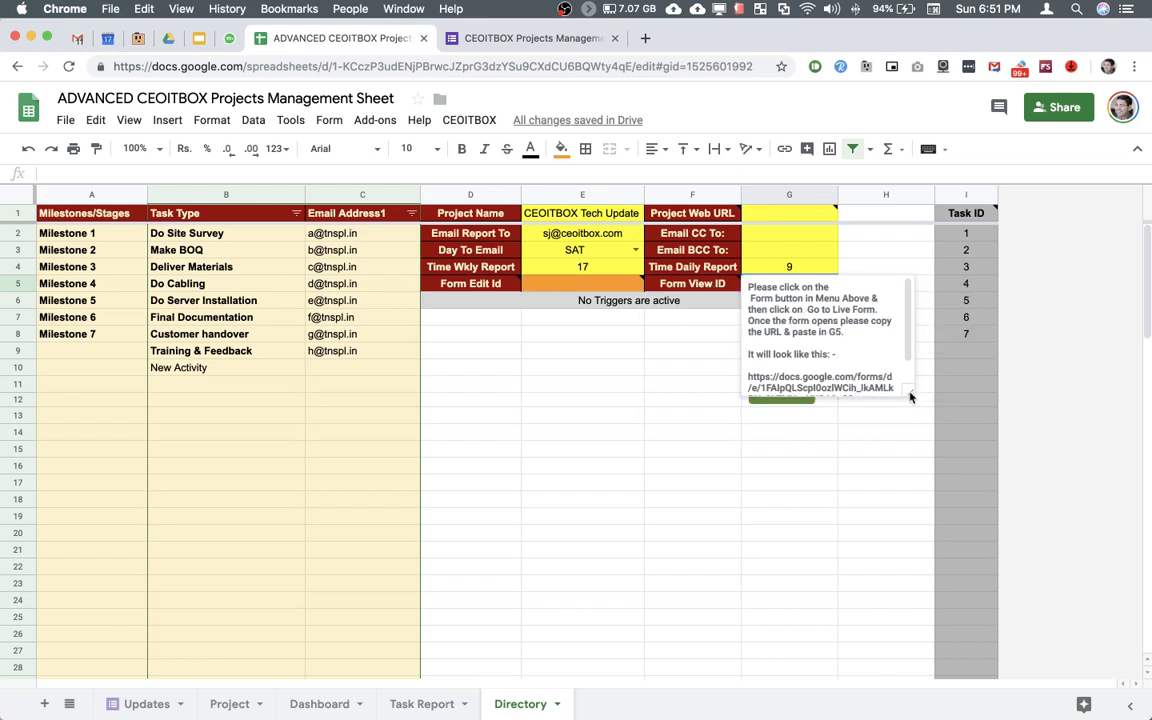
{"action": "left_click_drag", "start_coordinate": [910, 394], "coordinate": [972, 427]}
{"action": "left_click", "coordinate": [928, 432]}
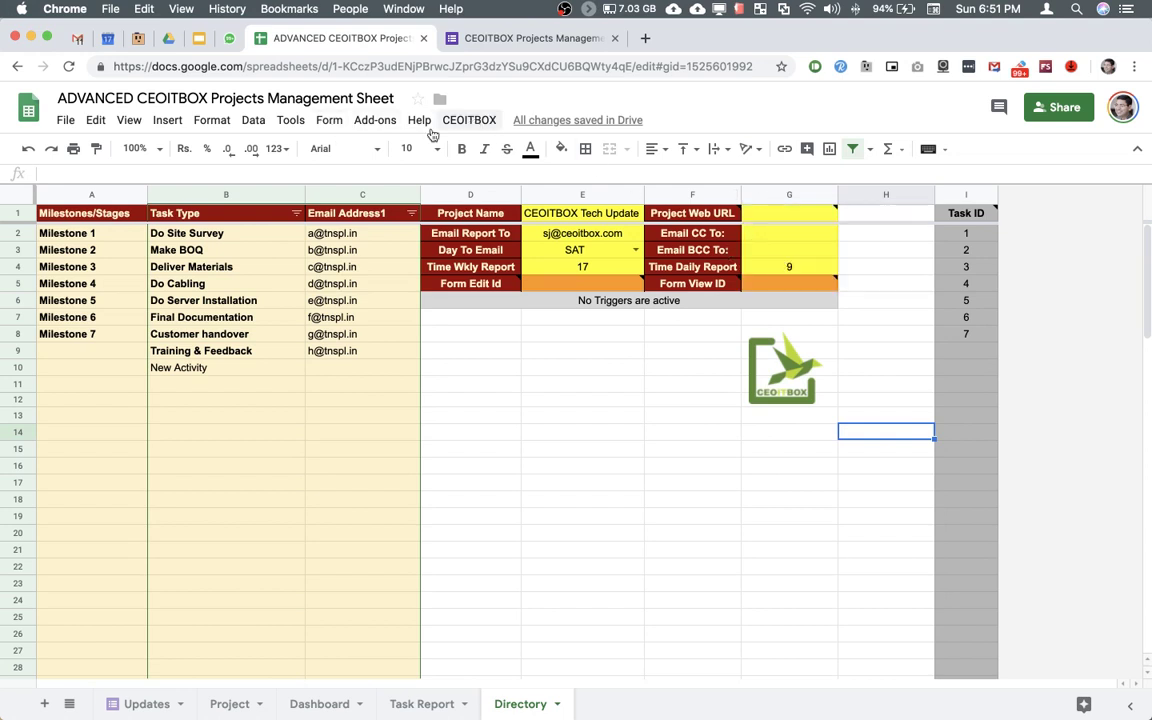
Open the linked live form, copy its full web address and paste it into the Form View ID cell G5.
{"action": "left_click", "coordinate": [329, 120]}
{"action": "left_click", "coordinate": [345, 218]}
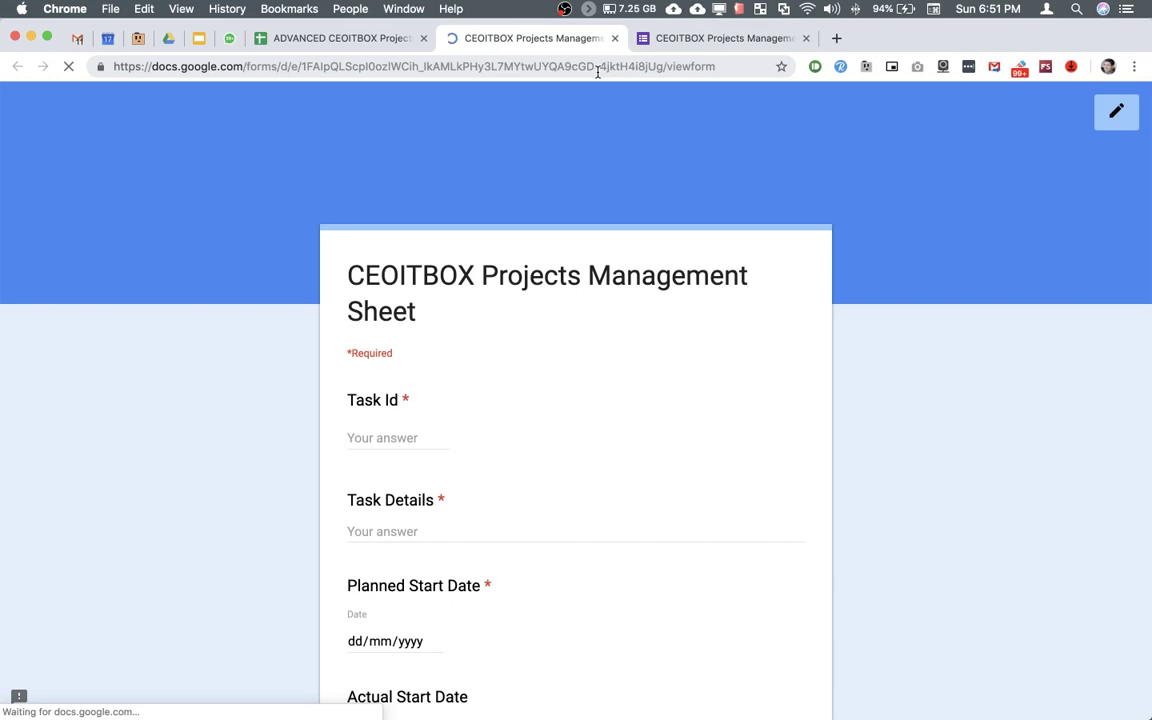
{"action": "left_click", "coordinate": [598, 68]}
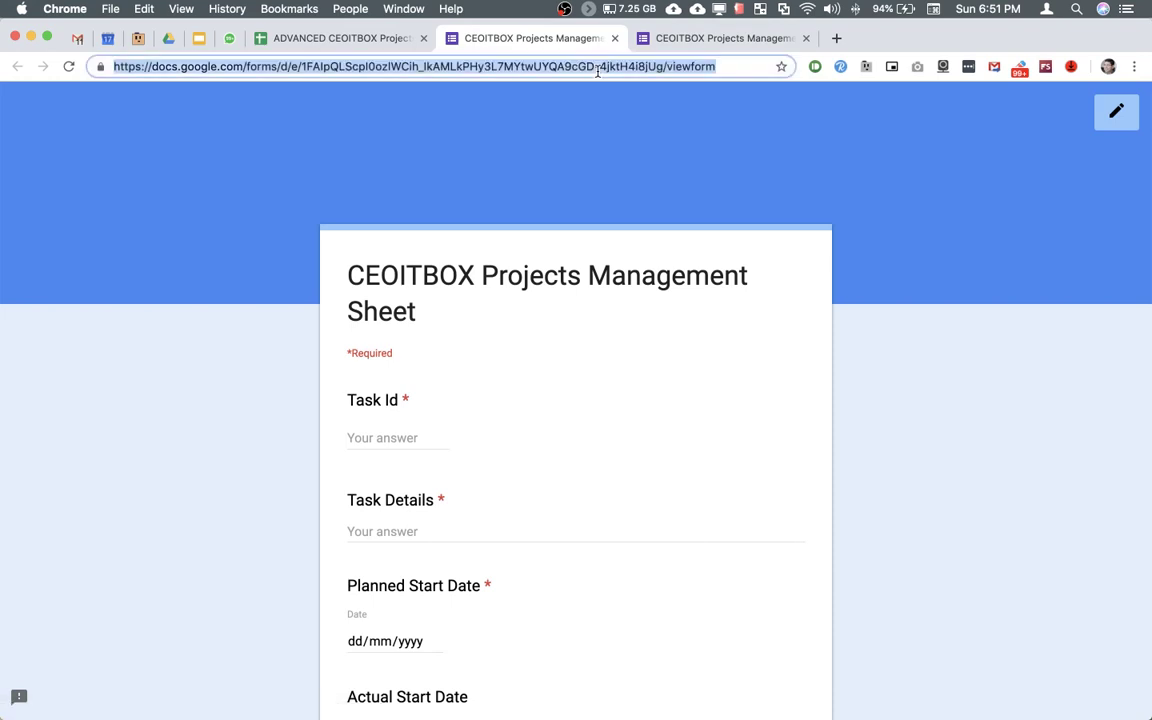
{"action": "left_click", "coordinate": [339, 40]}
{"action": "double_click", "coordinate": [808, 285]}
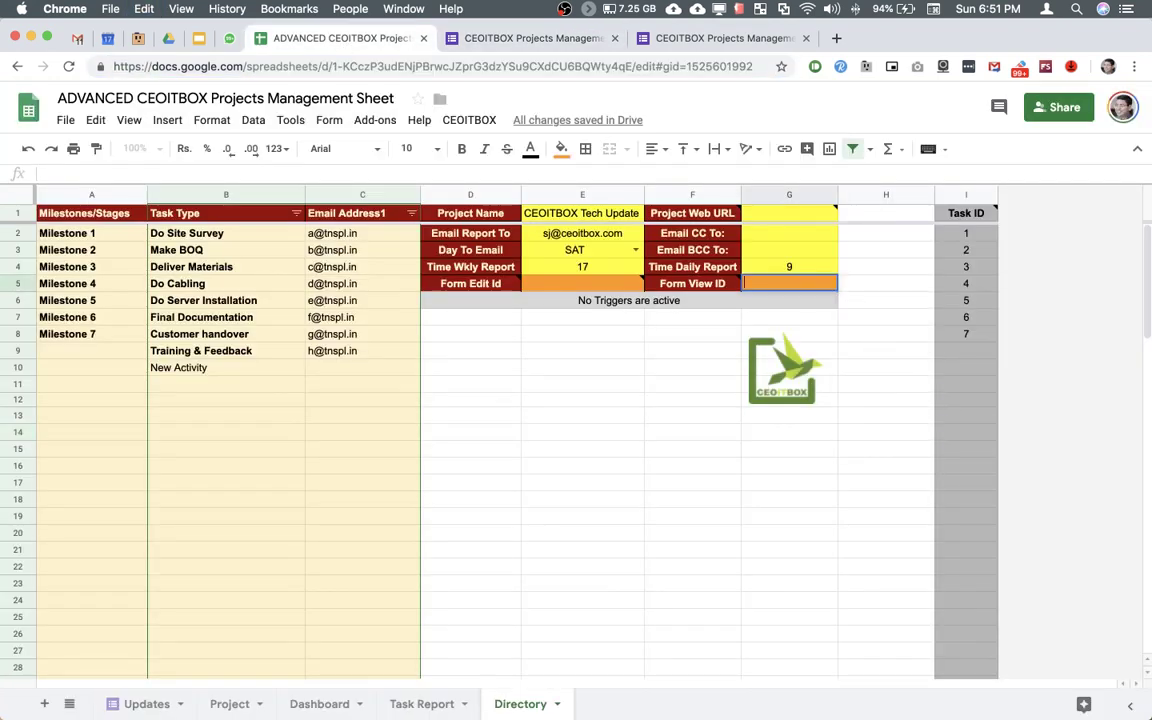
{"action": "key", "text": "ctrl+v"}
{"action": "key", "text": "Return"}
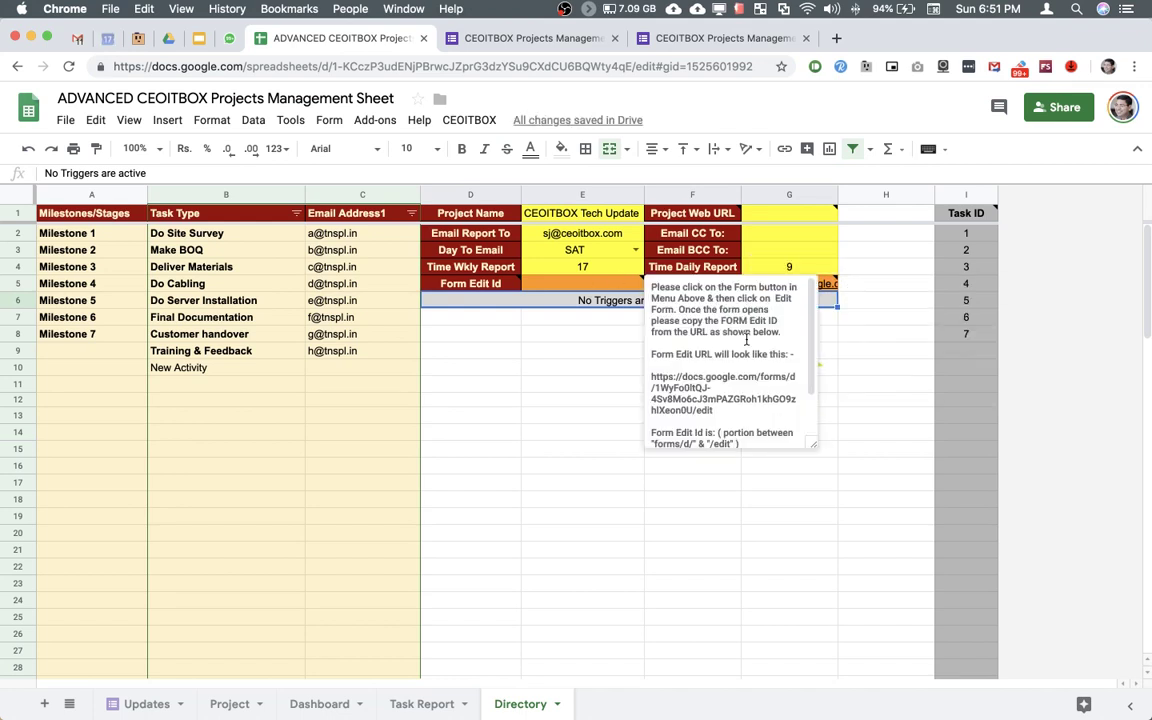
Enlarge the Form Edit Id note and examine its example of which part of the edit address is the ID.
{"action": "left_click_drag", "start_coordinate": [812, 450], "coordinate": [902, 452]}
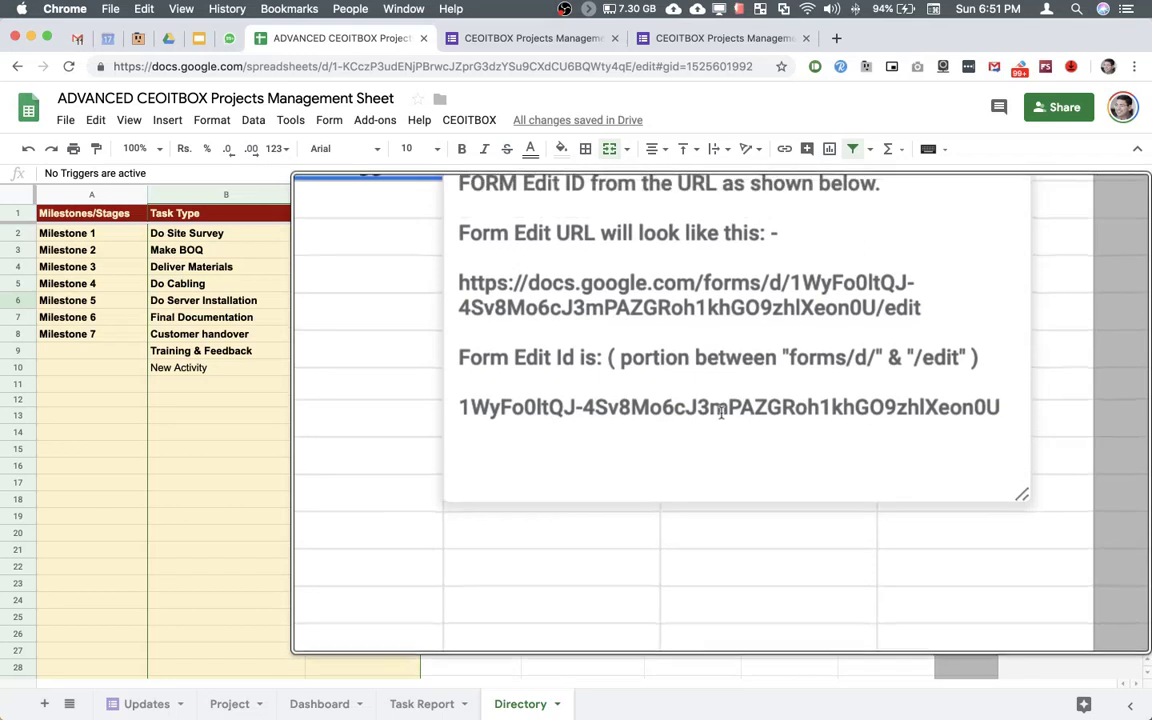
{"action": "double_click", "coordinate": [722, 408]}
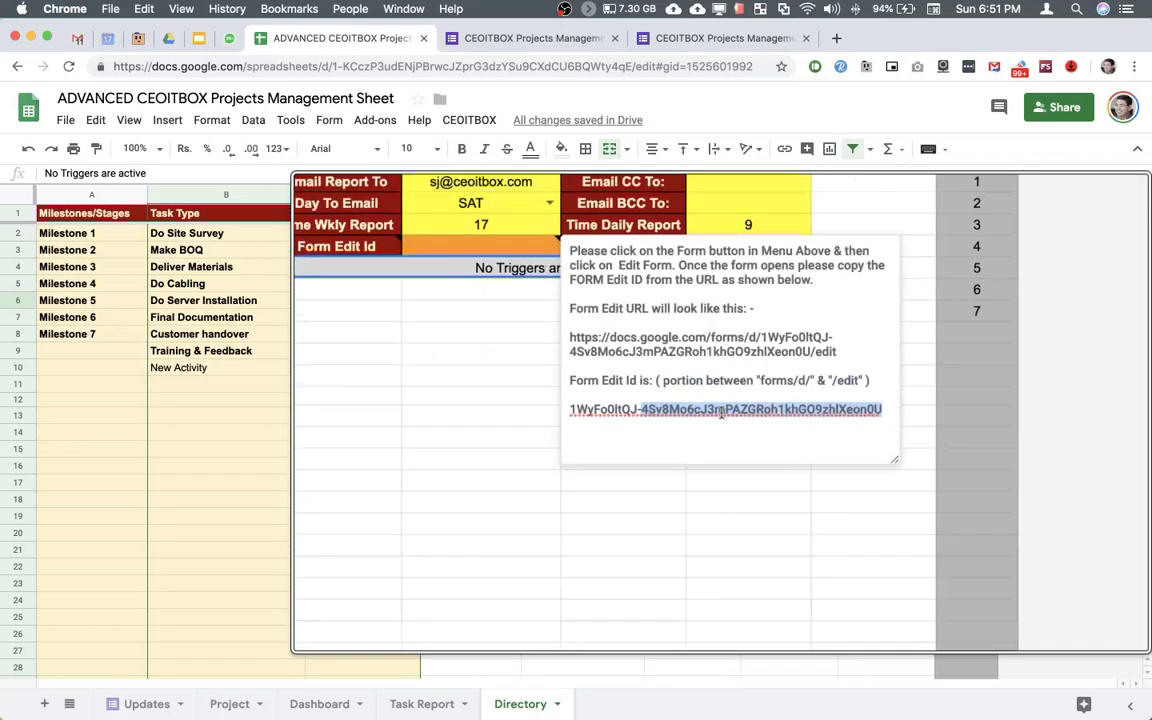
{"action": "triple_click", "coordinate": [722, 410]}
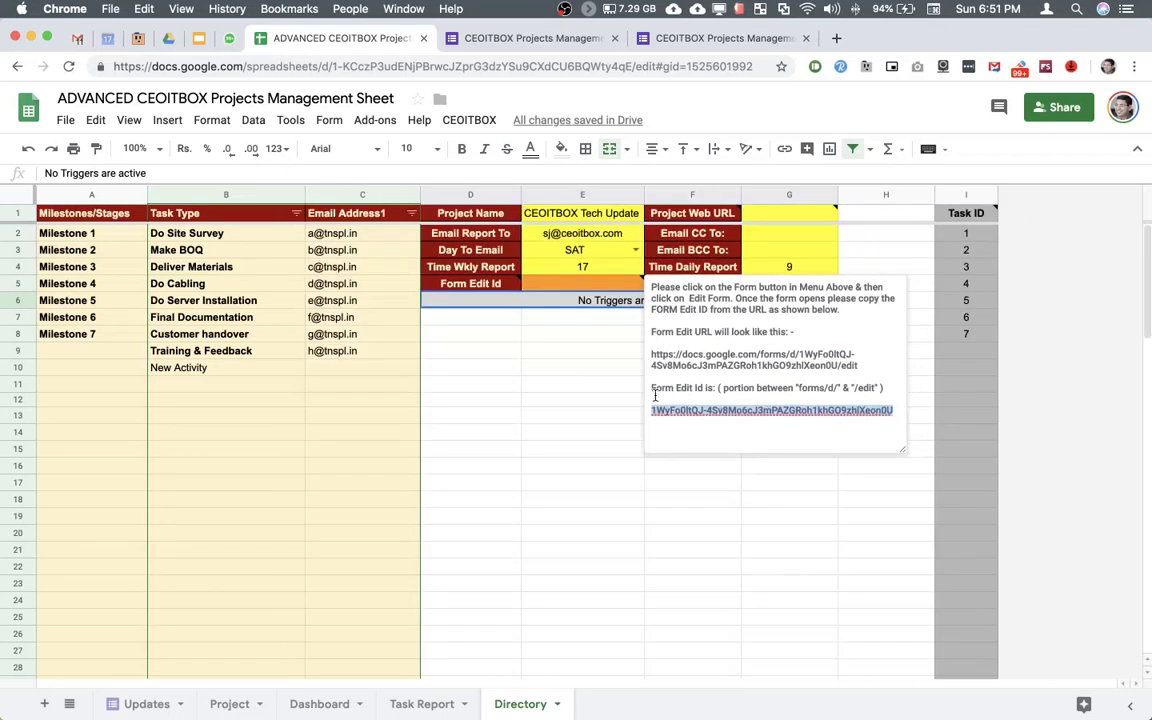
{"action": "left_click", "coordinate": [600, 368]}
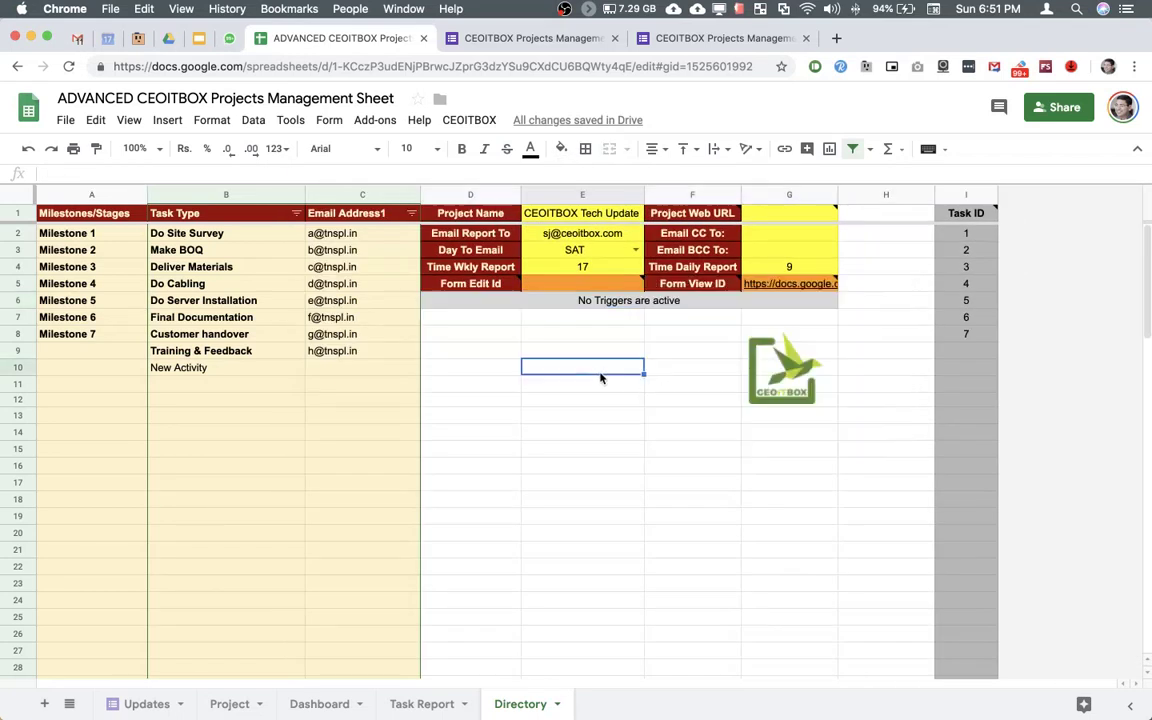
Close both live form pages and open the spreadsheet's linked form for editing.
{"action": "left_click", "coordinate": [614, 38]}
{"action": "left_click", "coordinate": [614, 38]}
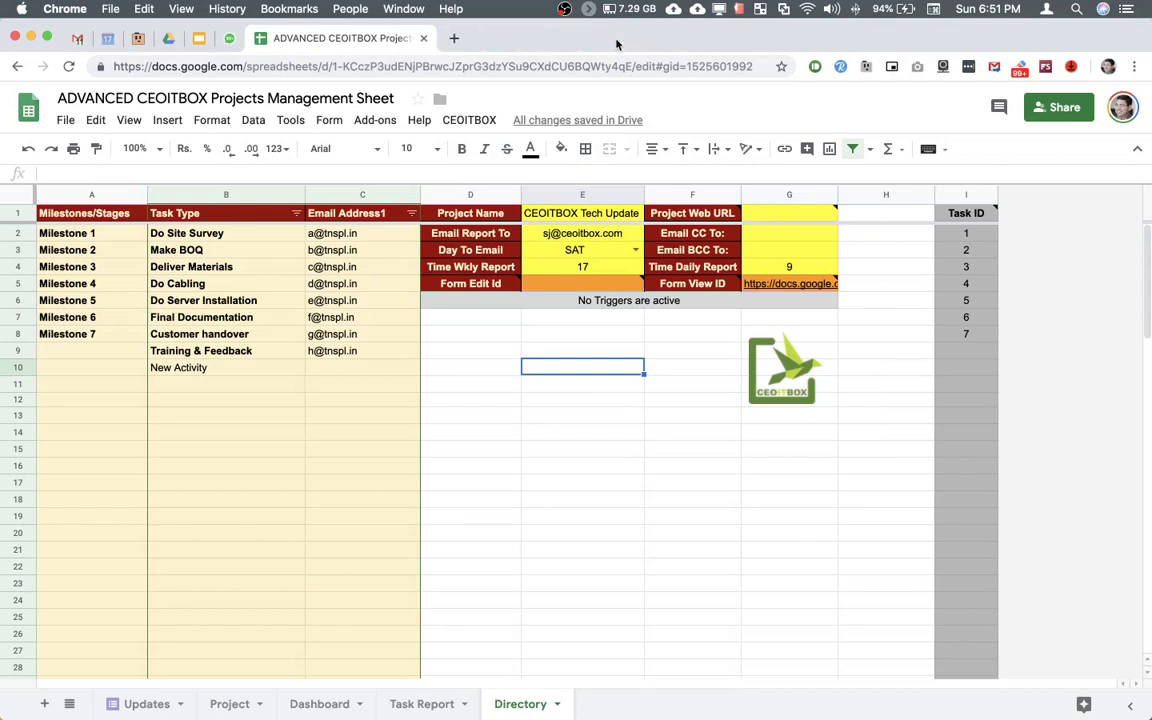
{"action": "left_click", "coordinate": [329, 120]}
{"action": "left_click", "coordinate": [344, 150]}
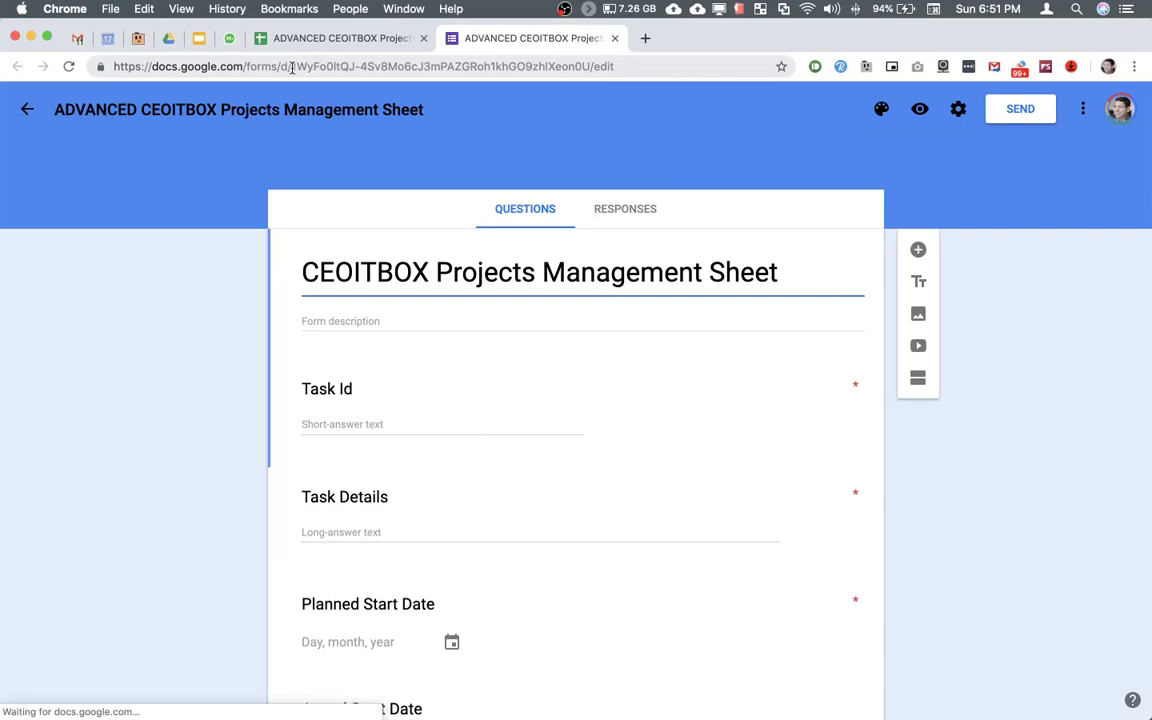
{"action": "left_click_drag", "start_coordinate": [290, 67], "coordinate": [591, 67]}
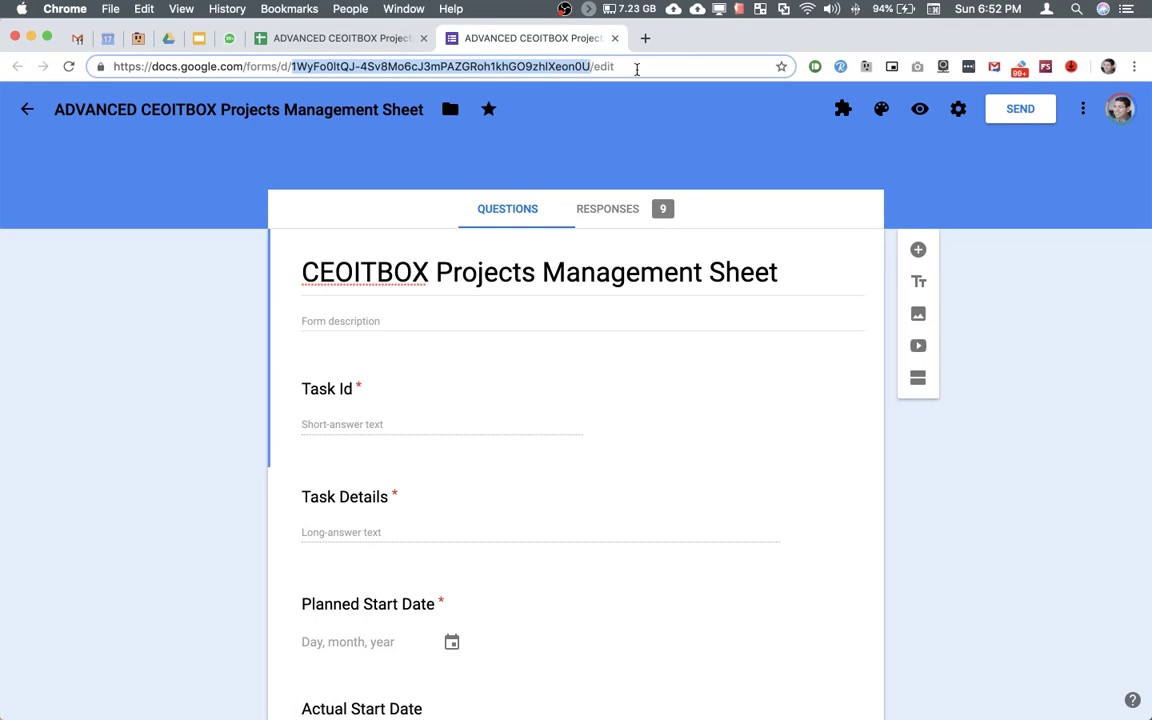
{"action": "type", "text": "https://docs.google.com/forms/d/e/1FAIpQLScpI0ozlWCih_IkAMLkPHy3L7MYtwUYQA9cGD-4jktH4i8jUg/viewform"}
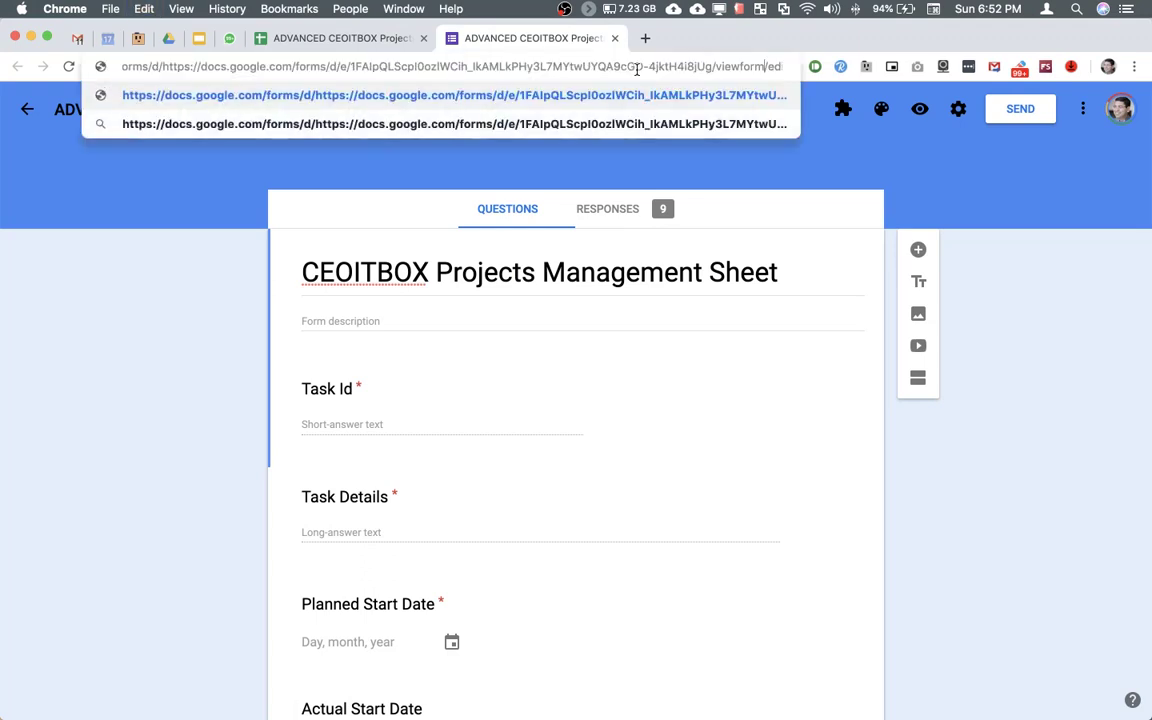
{"action": "key", "text": "Escape"}
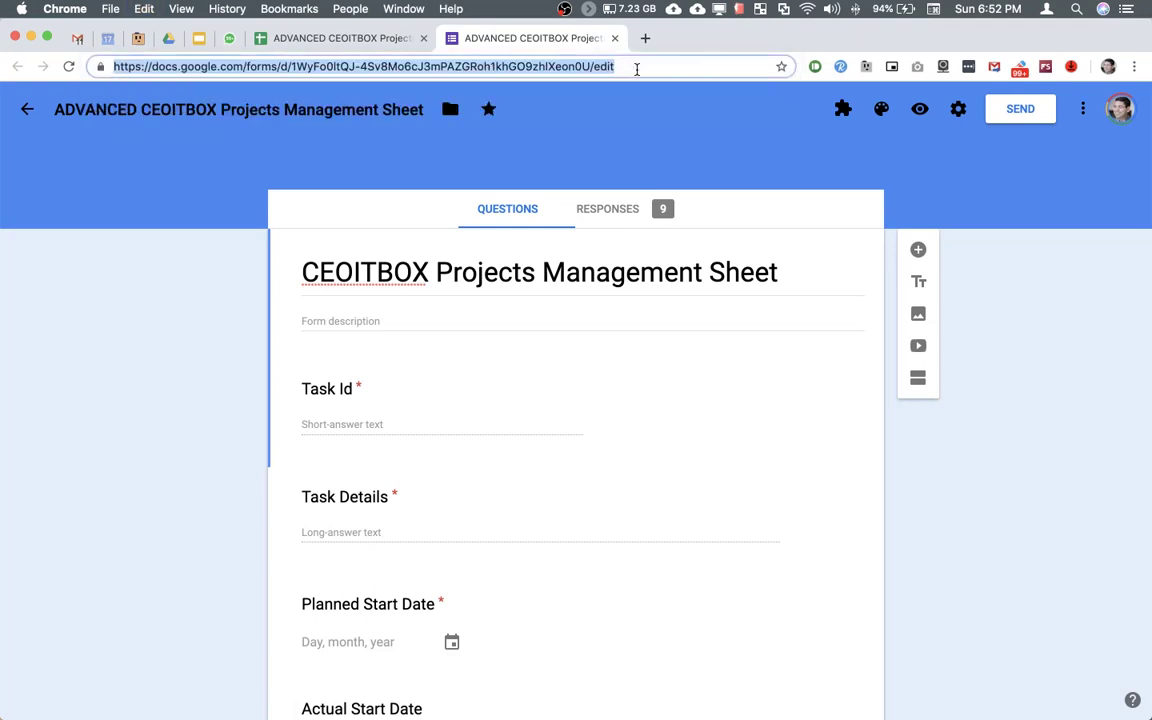
Copy the part of the form's edit address between "forms/d/" and "/edit" and paste it into the Form Edit Id cell E5.
{"action": "left_click", "coordinate": [592, 67]}
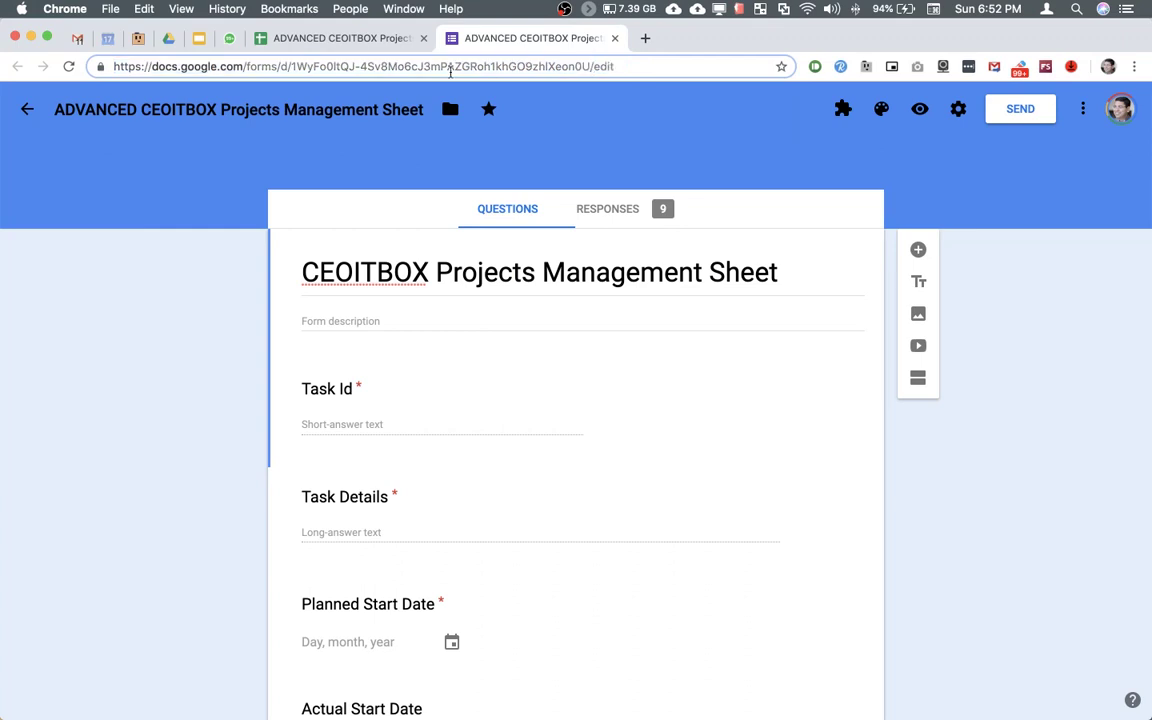
{"action": "left_click", "coordinate": [292, 66], "text": "shift"}
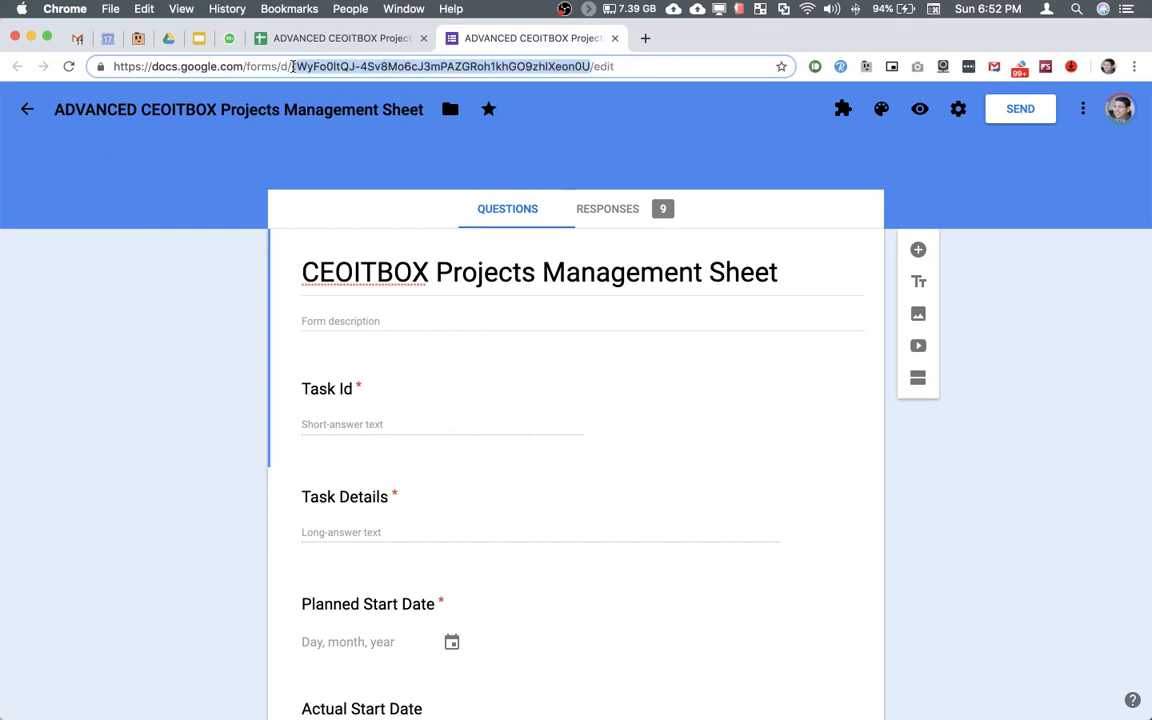
{"action": "left_click", "coordinate": [342, 38]}
{"action": "left_click", "coordinate": [595, 288]}
{"action": "key", "text": "Return"}
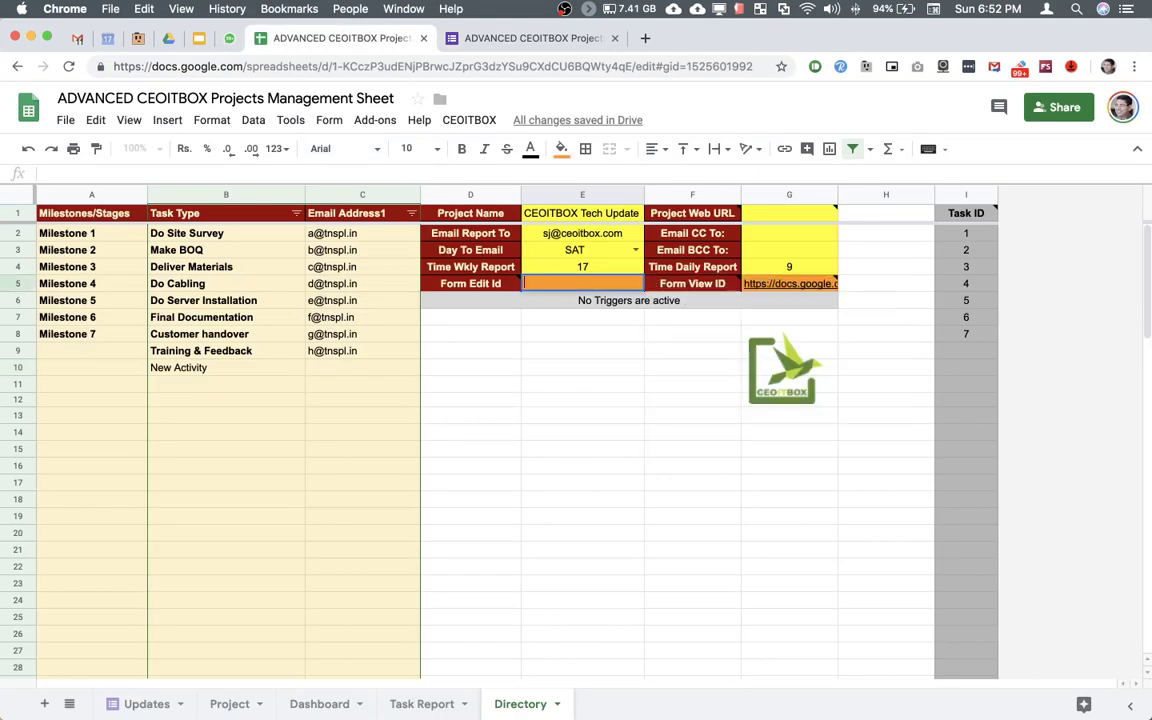
{"action": "key", "text": "super+v"}
{"action": "key", "text": "Return"}
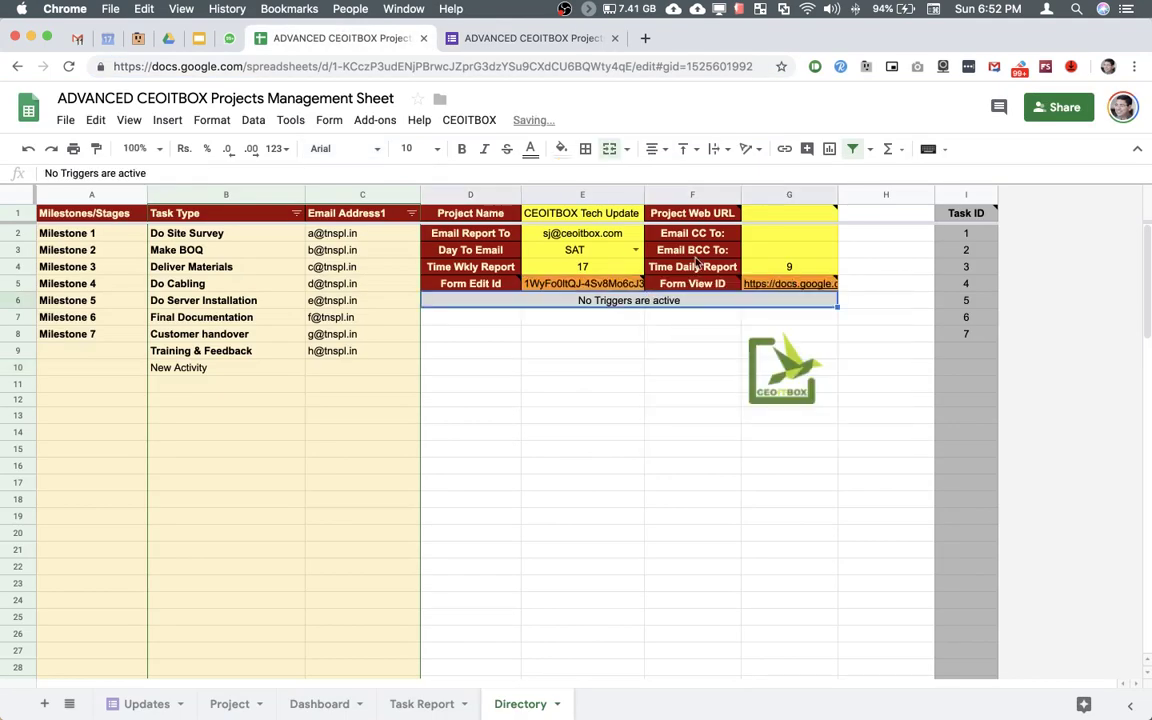
Read the Project Web URL cell's note, then generate a publish-to-web link for the Project sheet only.
{"action": "mouse_move", "coordinate": [786, 214]}
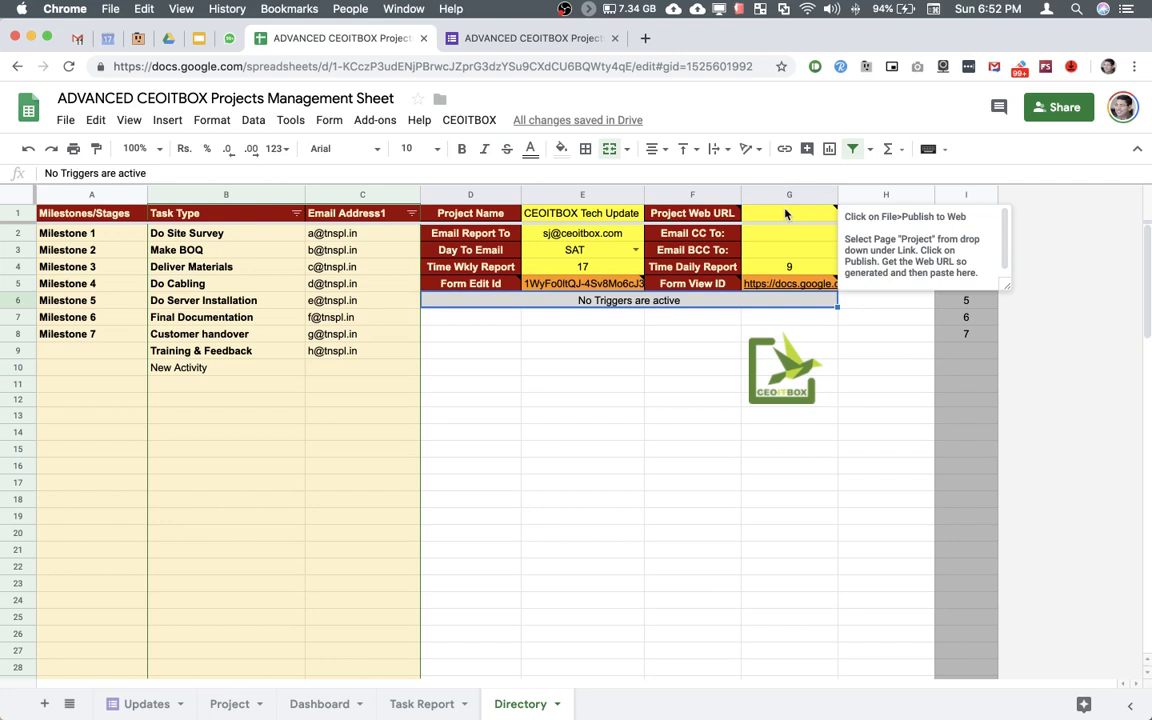
{"action": "left_click", "coordinate": [786, 214]}
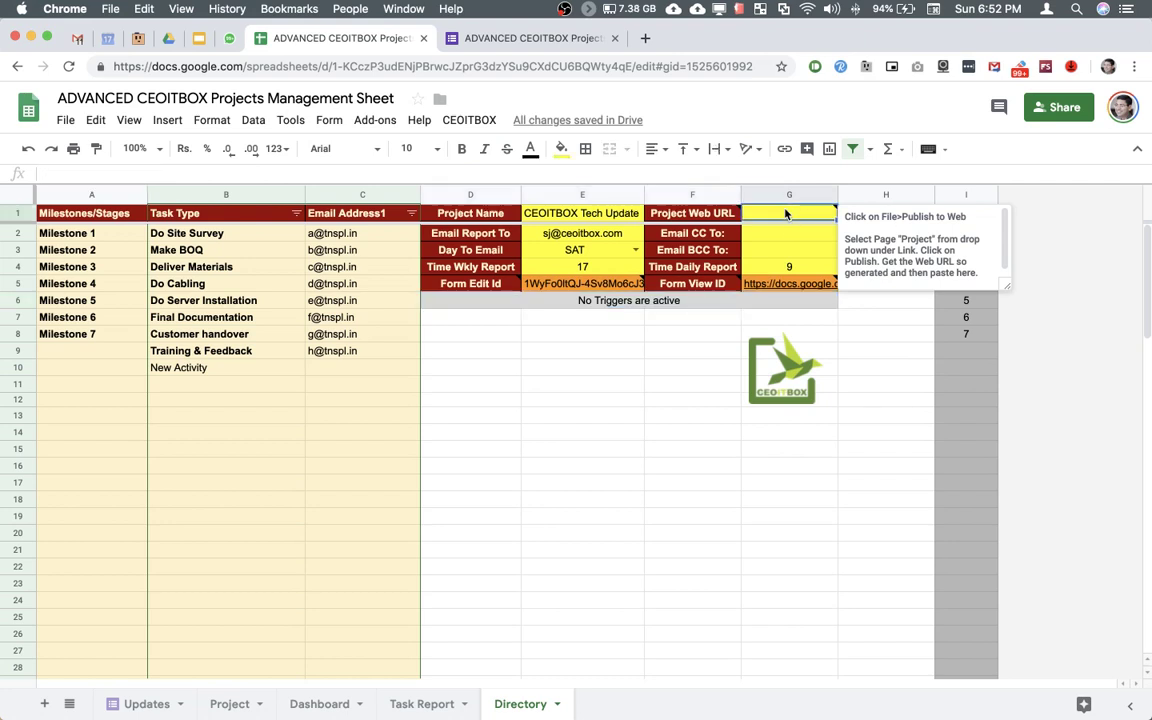
{"action": "left_click", "coordinate": [72, 121]}
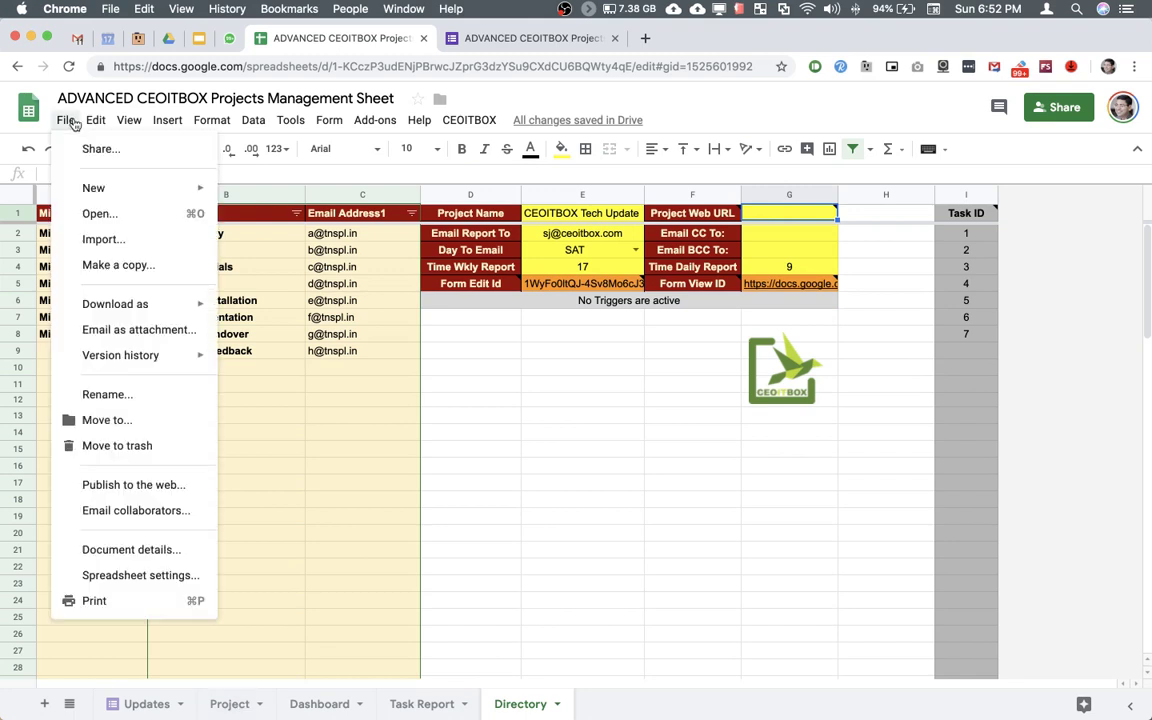
{"action": "left_click", "coordinate": [160, 485]}
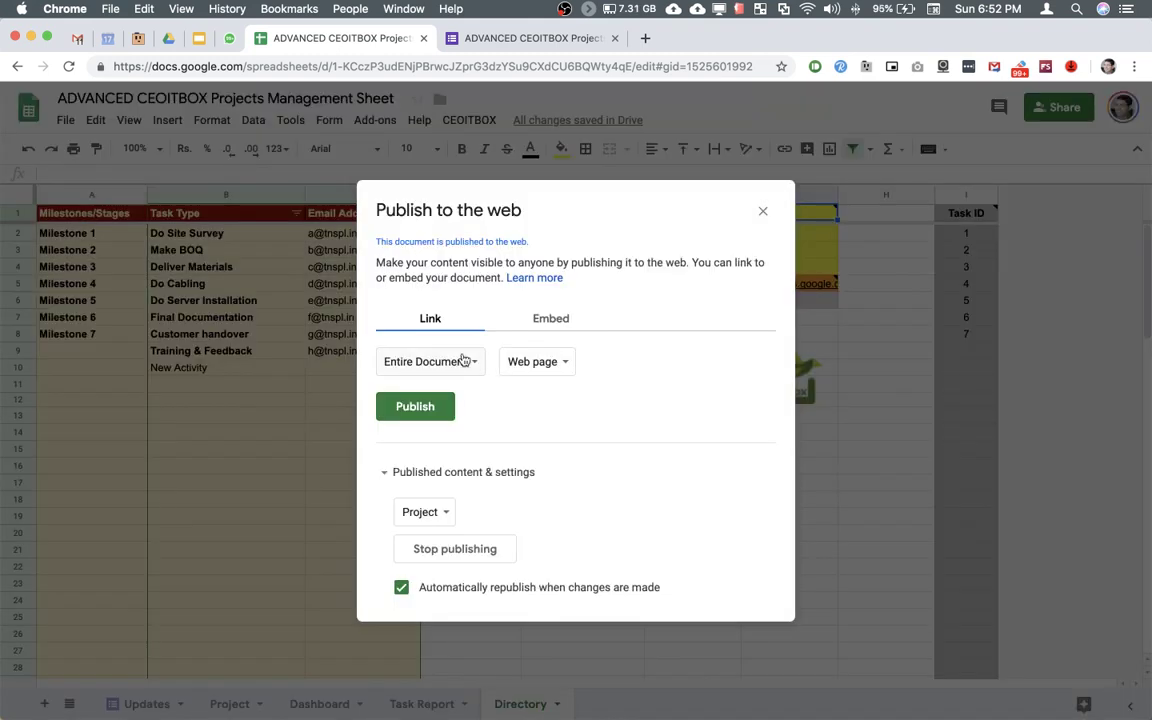
{"action": "left_click", "coordinate": [462, 361]}
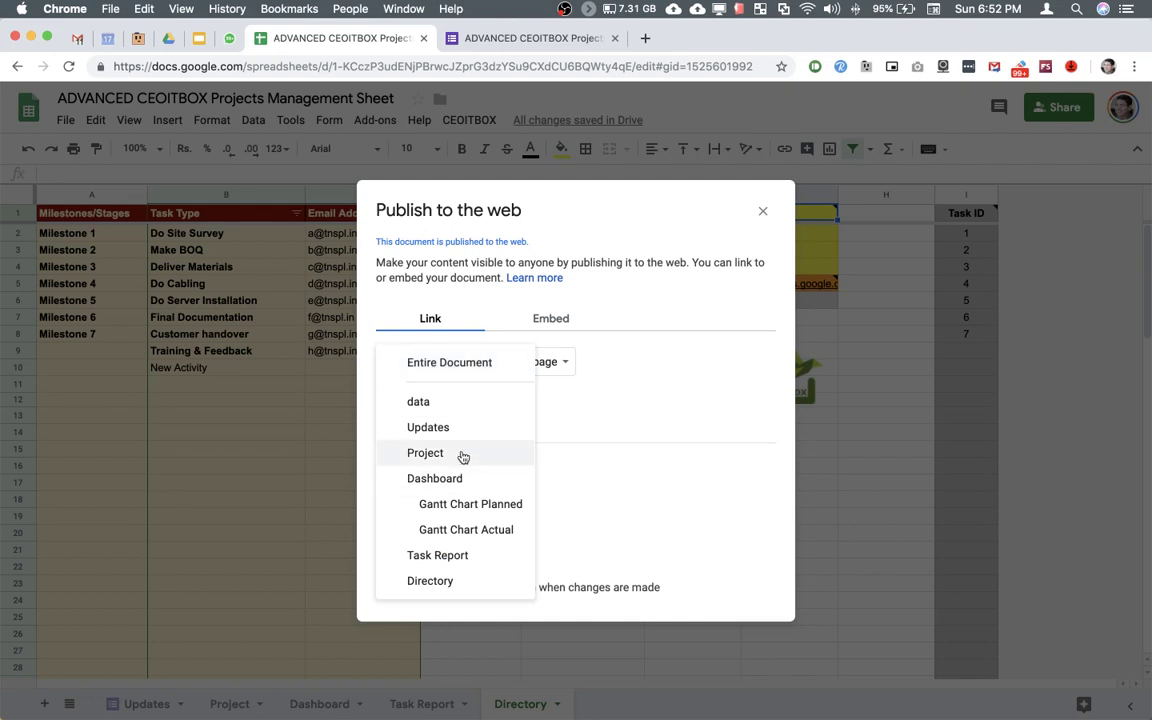
{"action": "left_click", "coordinate": [463, 456]}
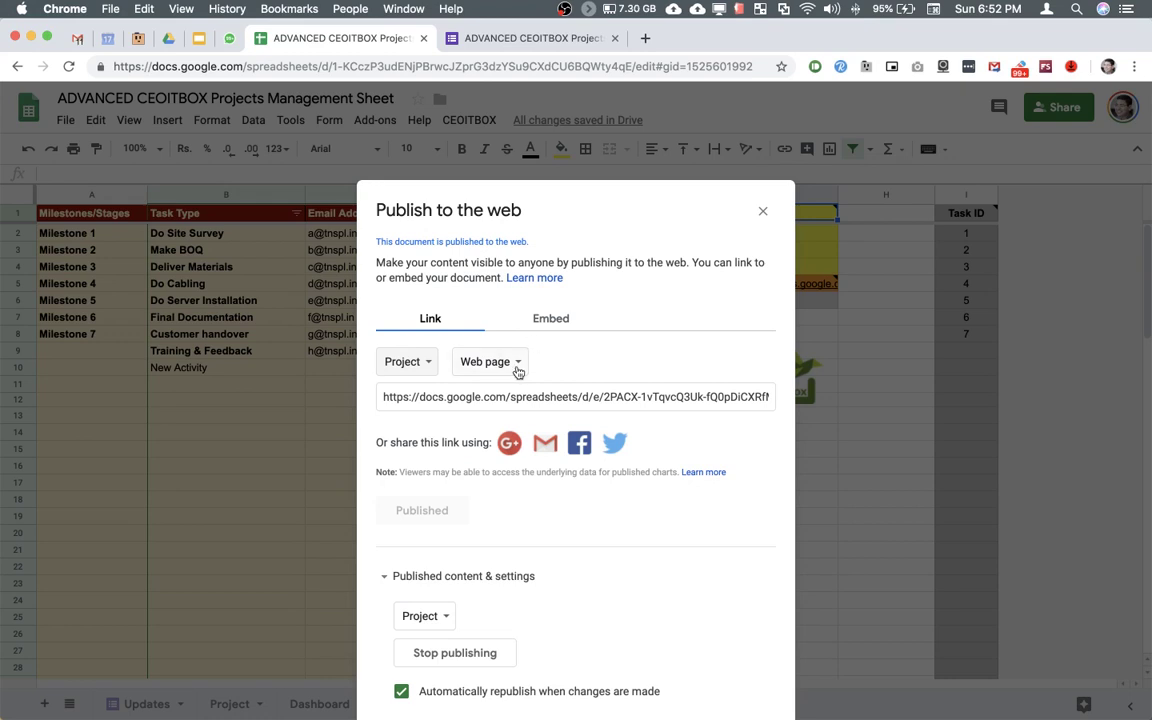
Copy the published link of the Project sheet and paste it into the Project Web URL cell G1.
{"action": "left_click", "coordinate": [511, 386]}
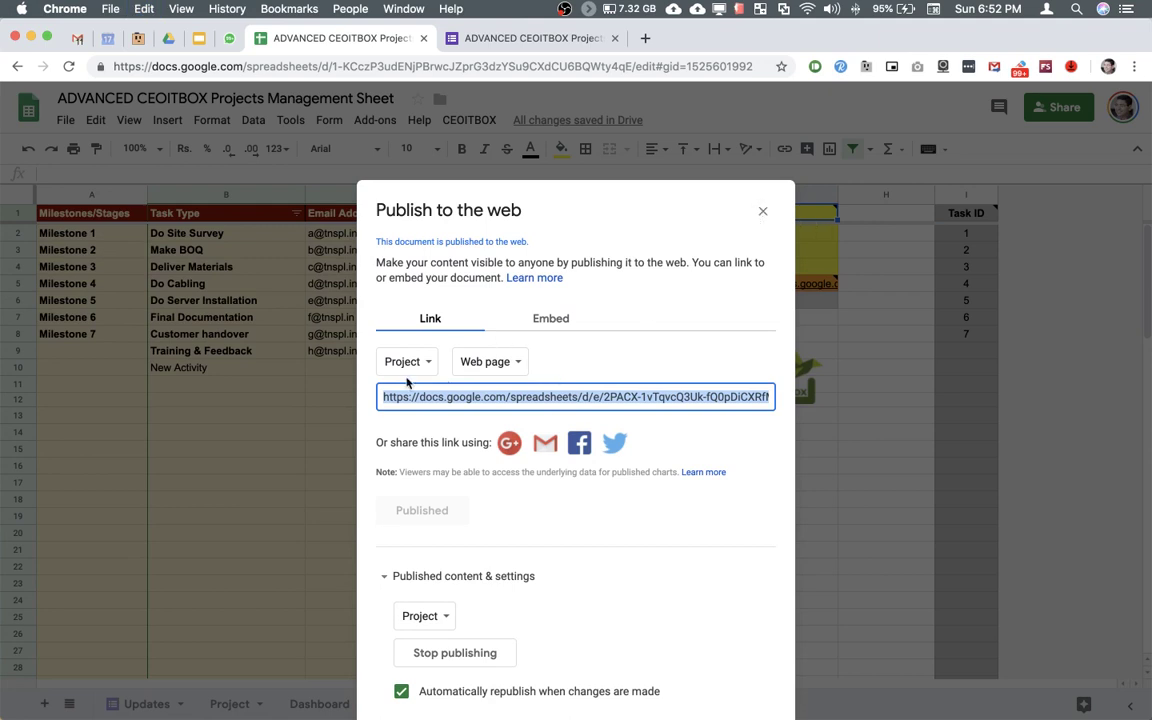
{"action": "left_click", "coordinate": [762, 211]}
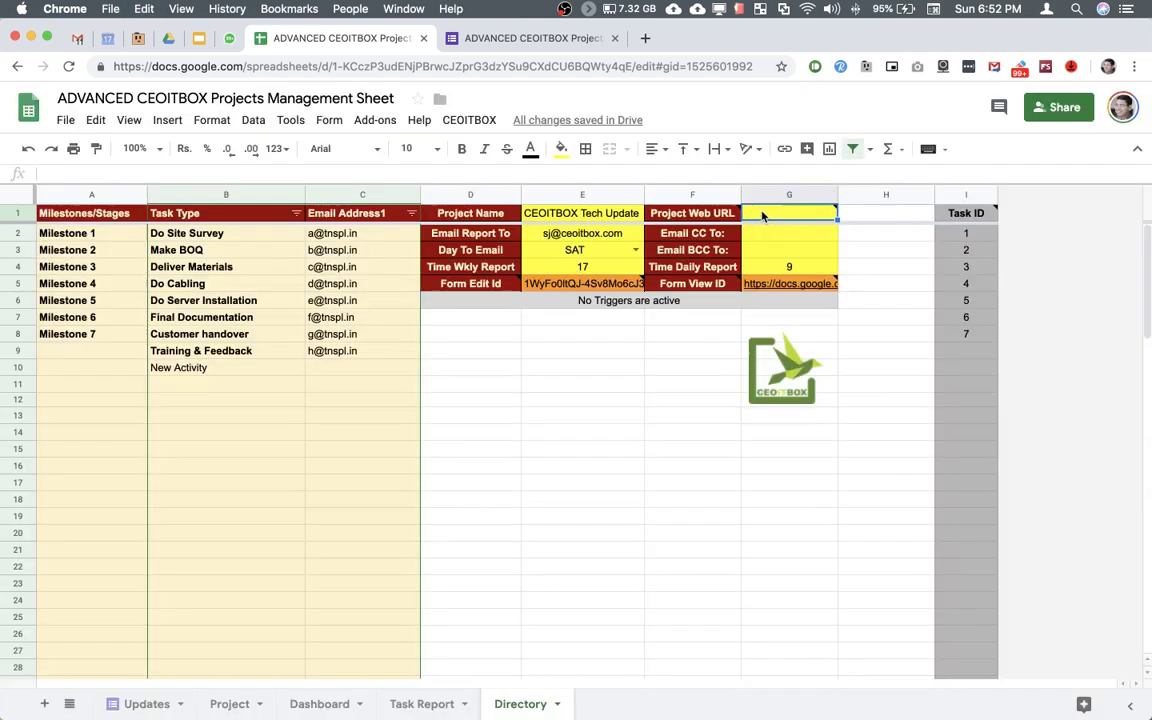
{"action": "key", "text": "Return"}
{"action": "key", "text": "super+v"}
{"action": "key", "text": "Return"}
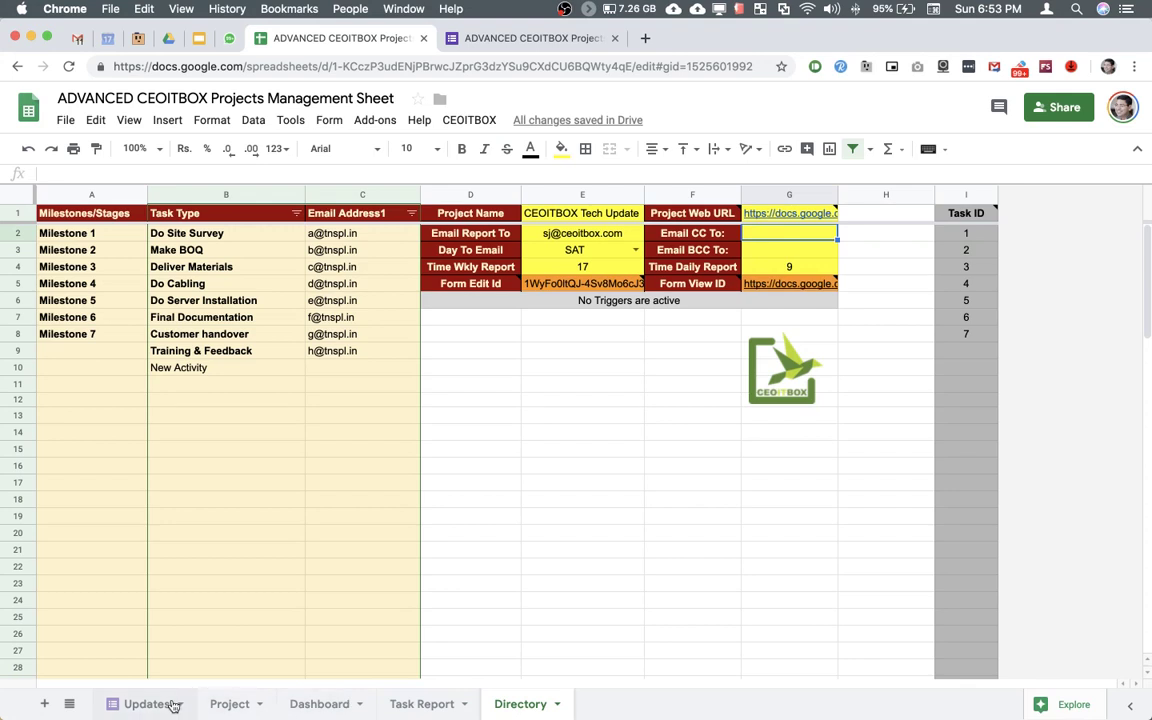
Check the Project sheet, then return to the Directory sheet and view the available CEOITBOX commands.
{"action": "left_click", "coordinate": [234, 703]}
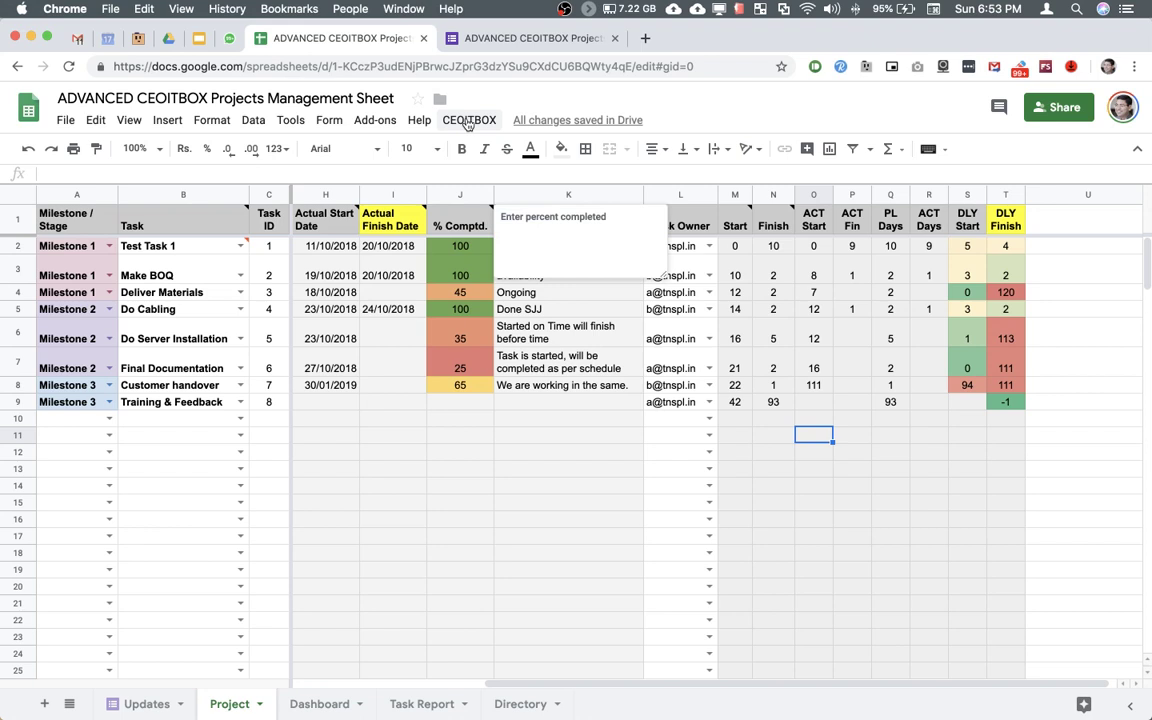
{"action": "left_click", "coordinate": [522, 708]}
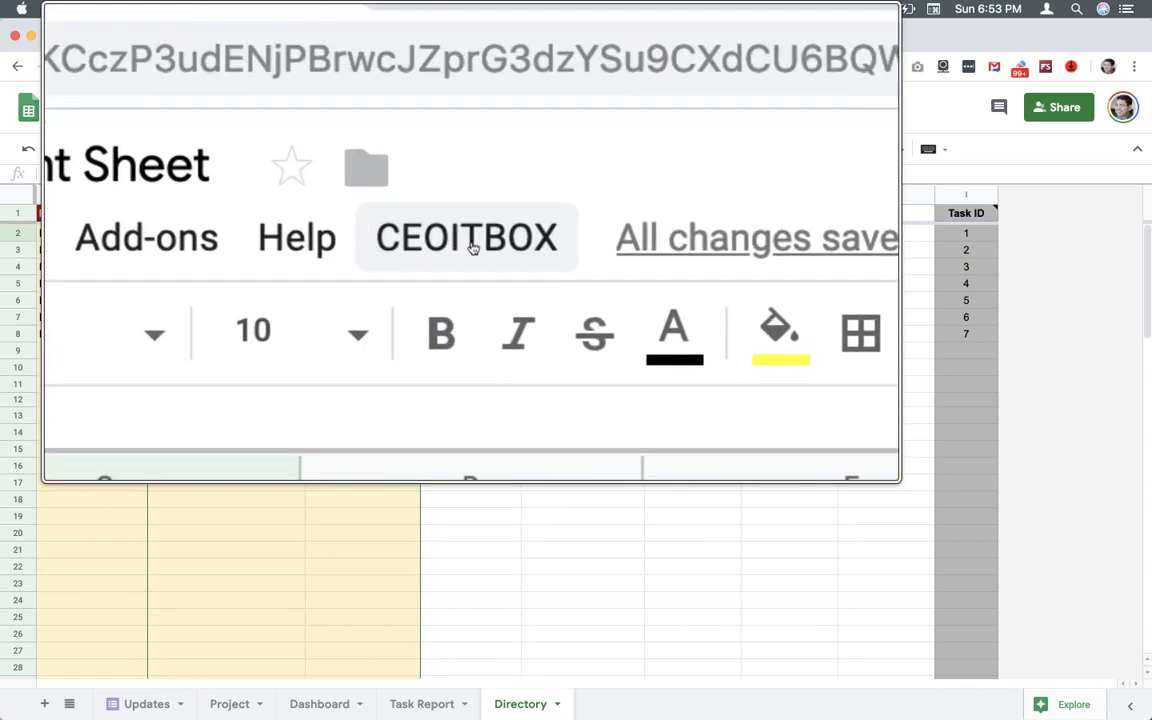
{"action": "left_click", "coordinate": [471, 122]}
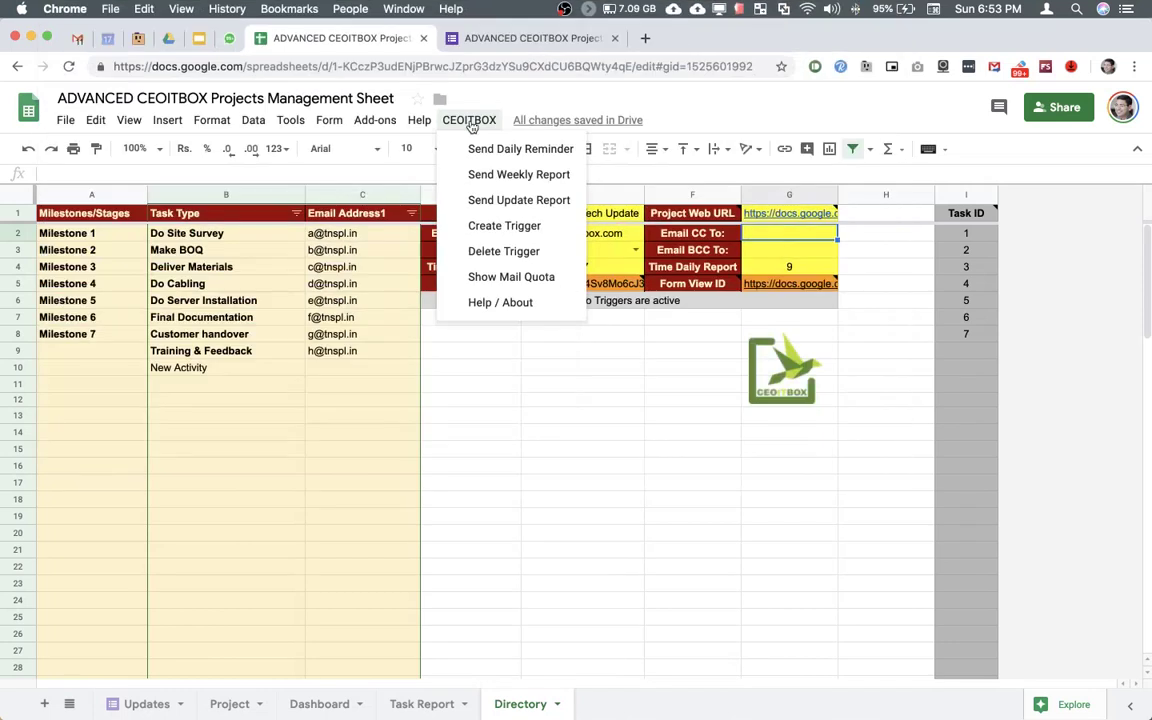
{"action": "left_click", "coordinate": [444, 91]}
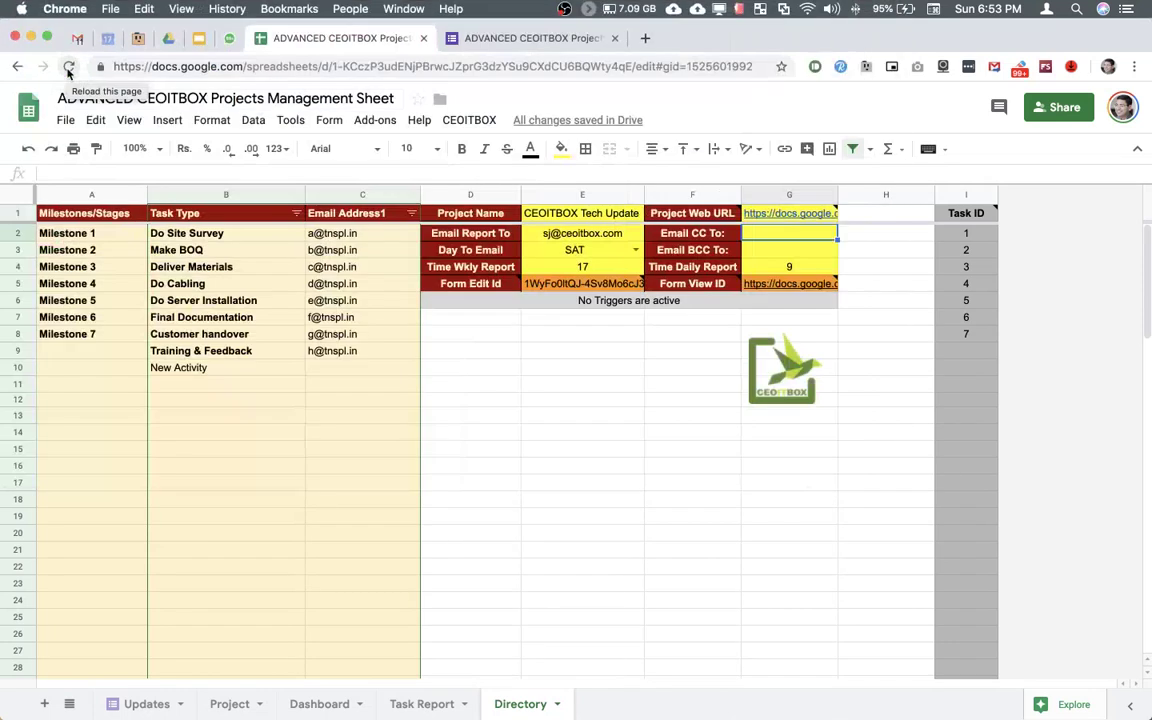
Run the CEOITBOX Create Trigger command and choose the Google account that authorizes its script.
{"action": "left_click", "coordinate": [465, 118]}
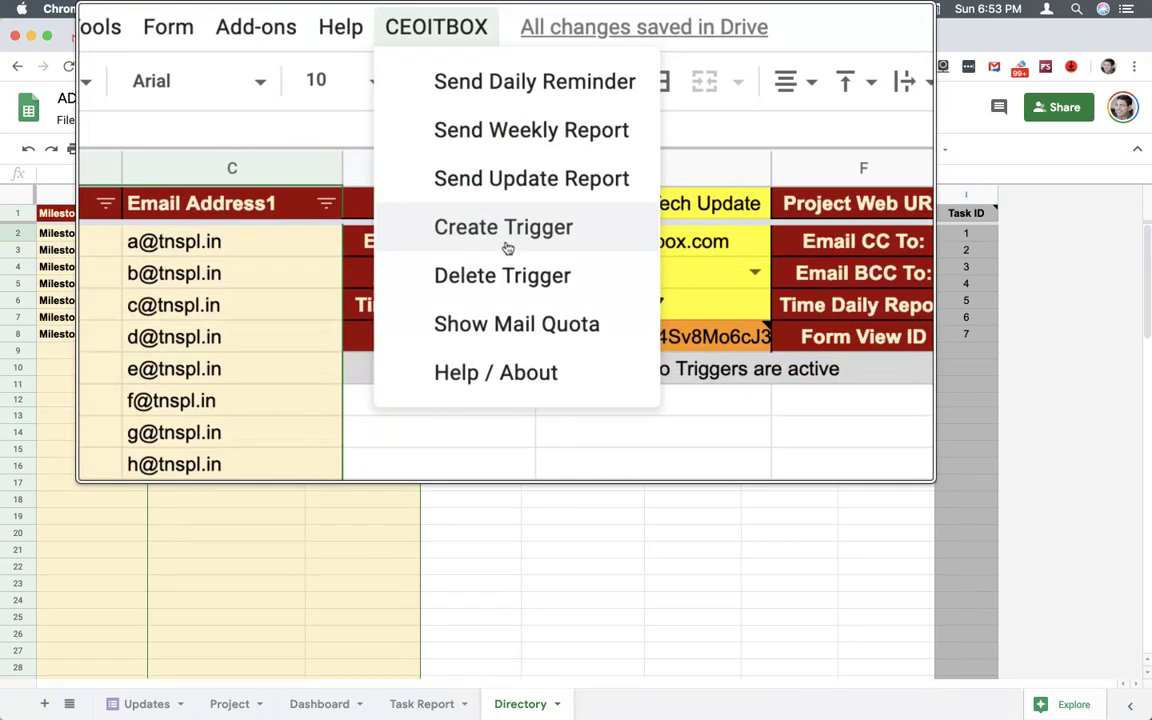
{"action": "left_click", "coordinate": [504, 229]}
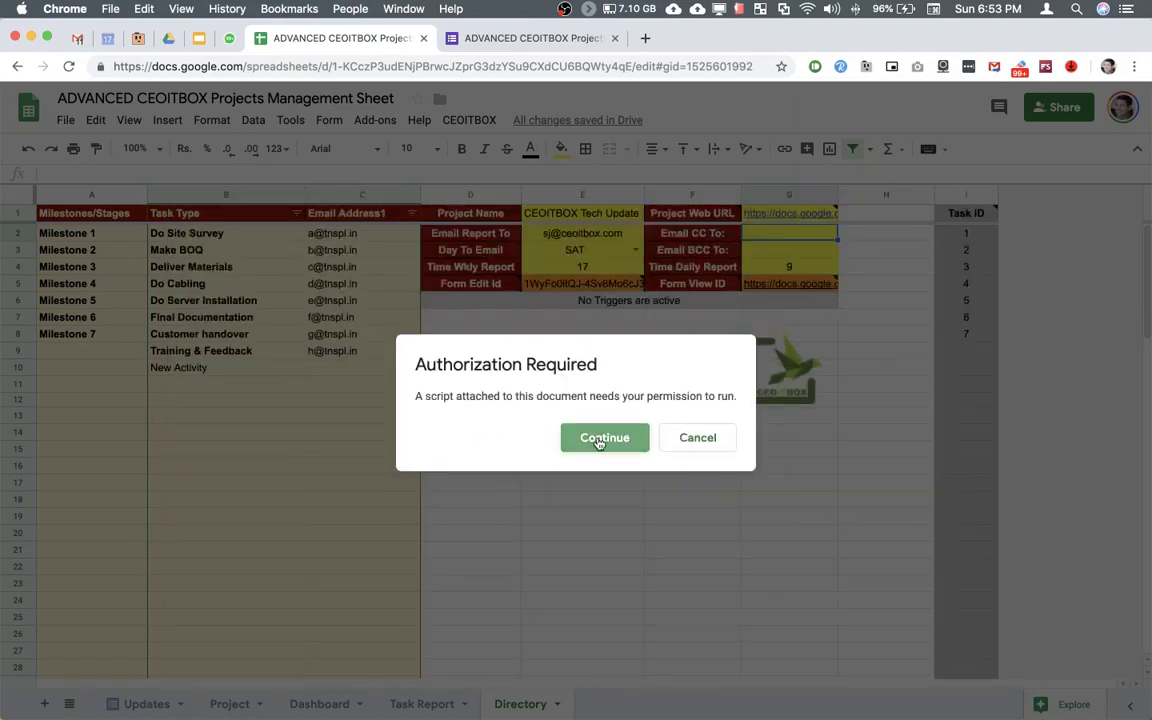
{"action": "left_click", "coordinate": [600, 440]}
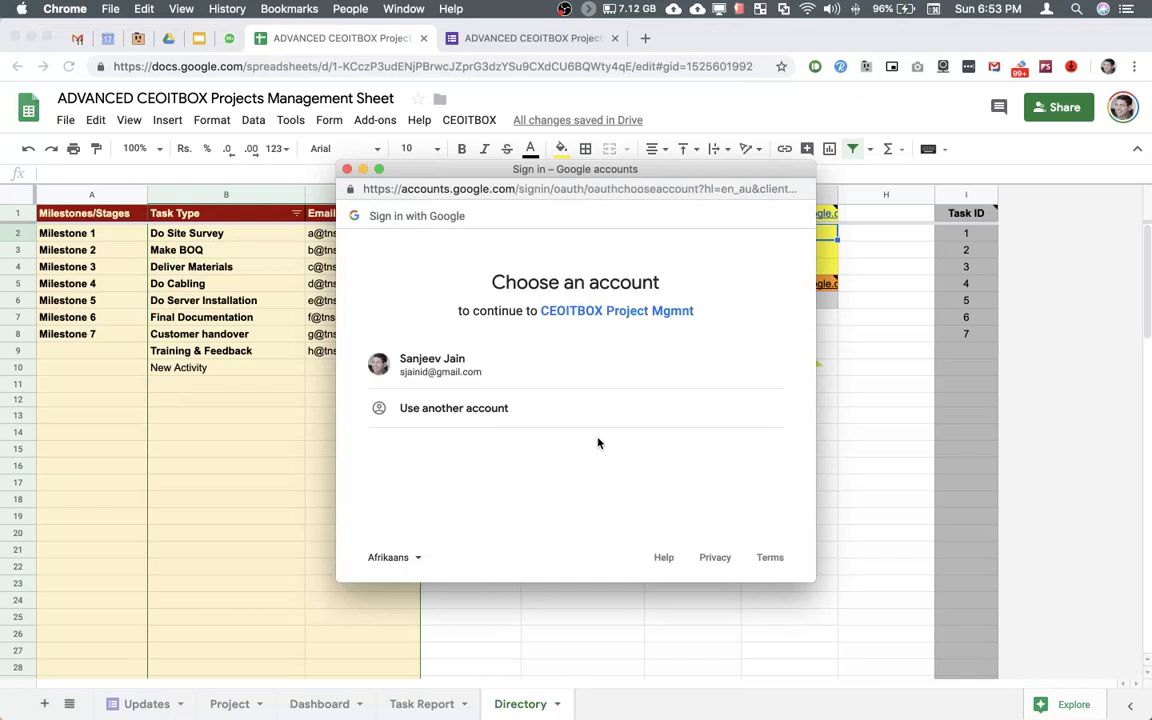
{"action": "left_click", "coordinate": [460, 366]}
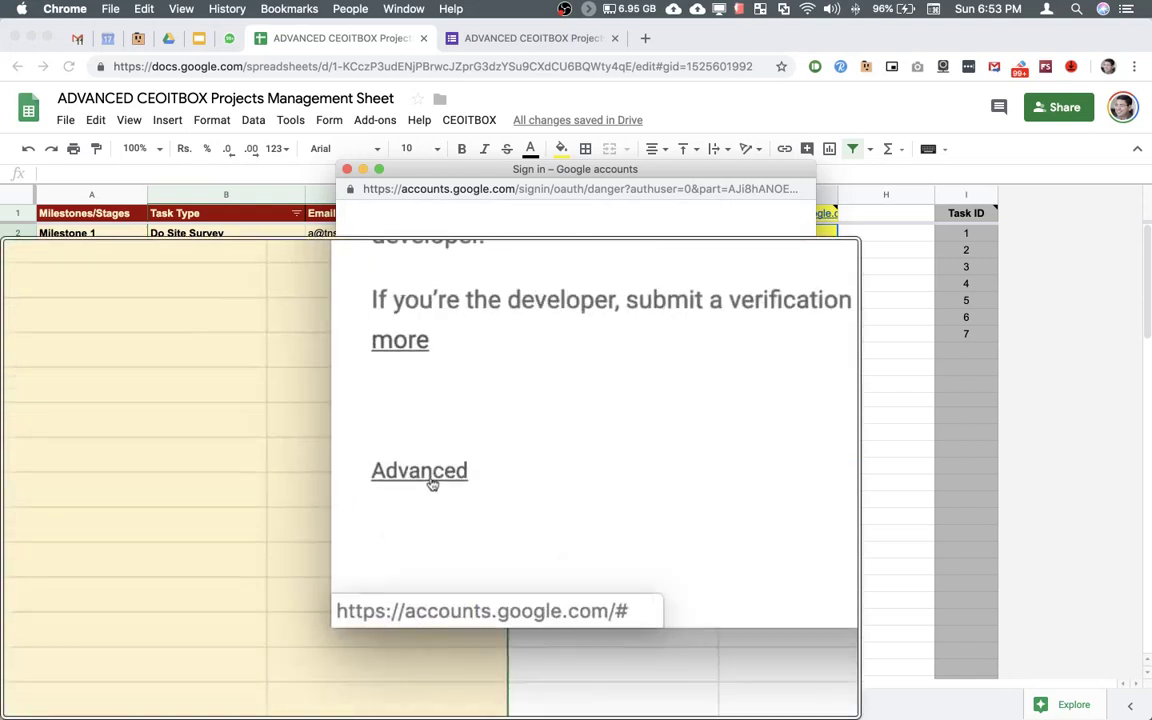
Proceed past the unverified-app warning to CEOITBOX Project Mgmnt, allow the requested access and dismiss the trigger message.
{"action": "left_click", "coordinate": [430, 480]}
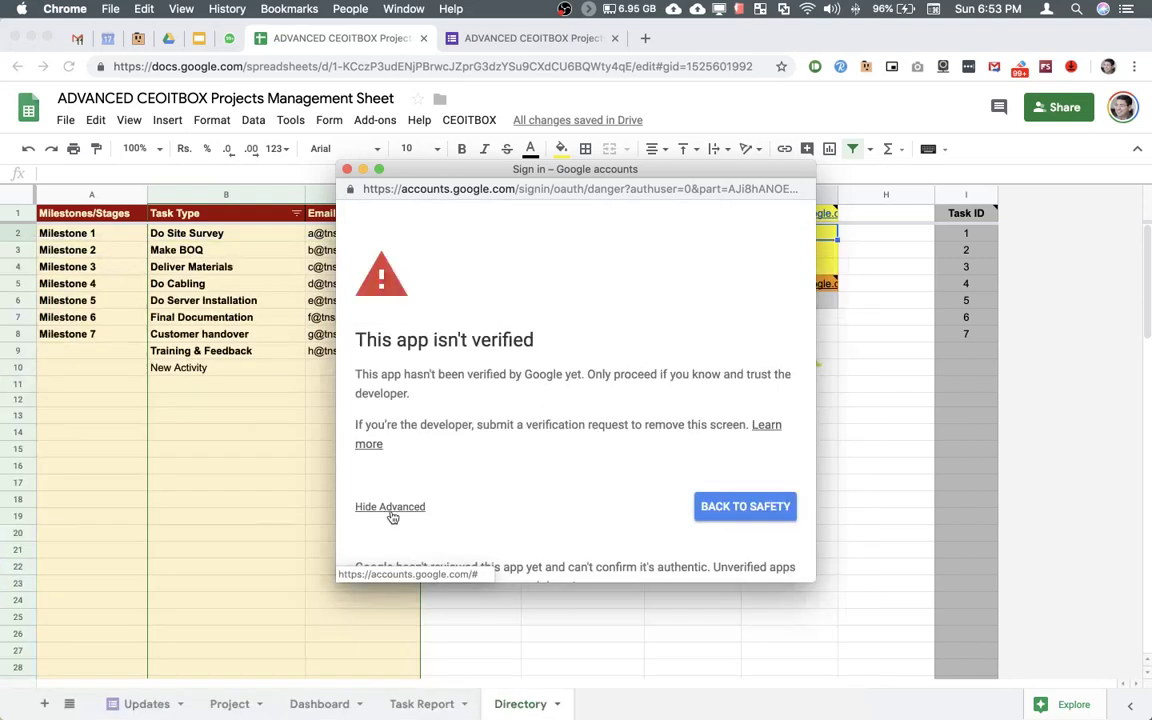
{"action": "scroll", "coordinate": [440, 517], "scroll_direction": "down", "scroll_amount": 3}
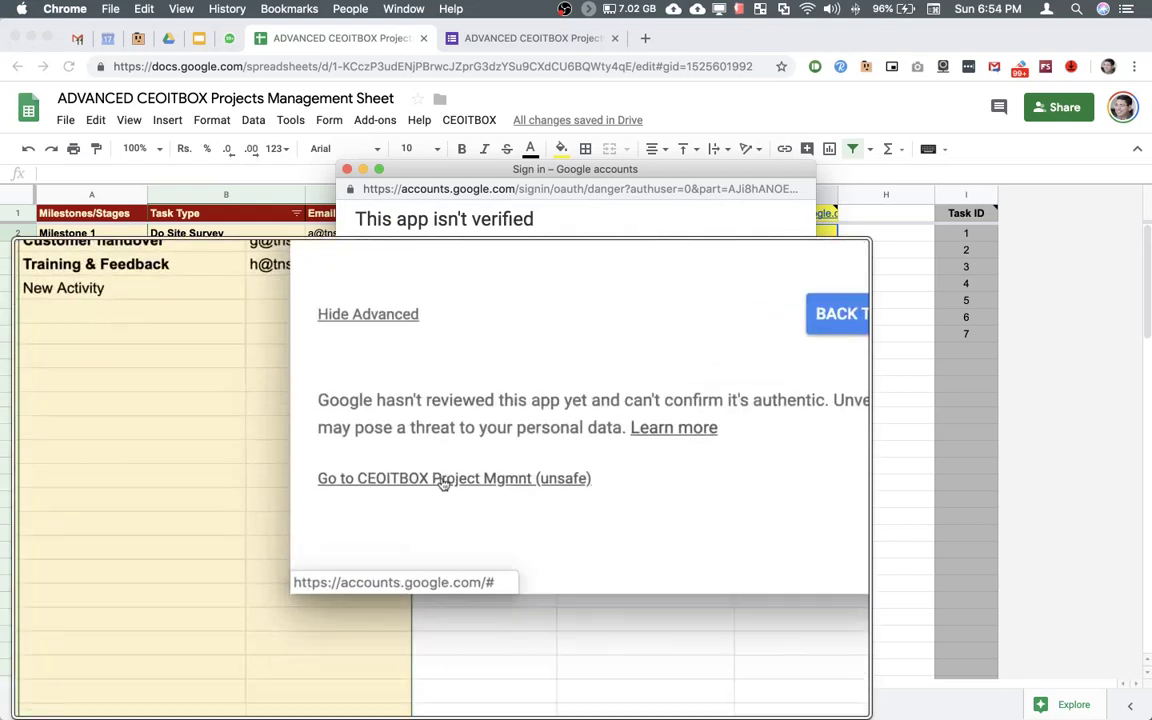
{"action": "left_click", "coordinate": [444, 480]}
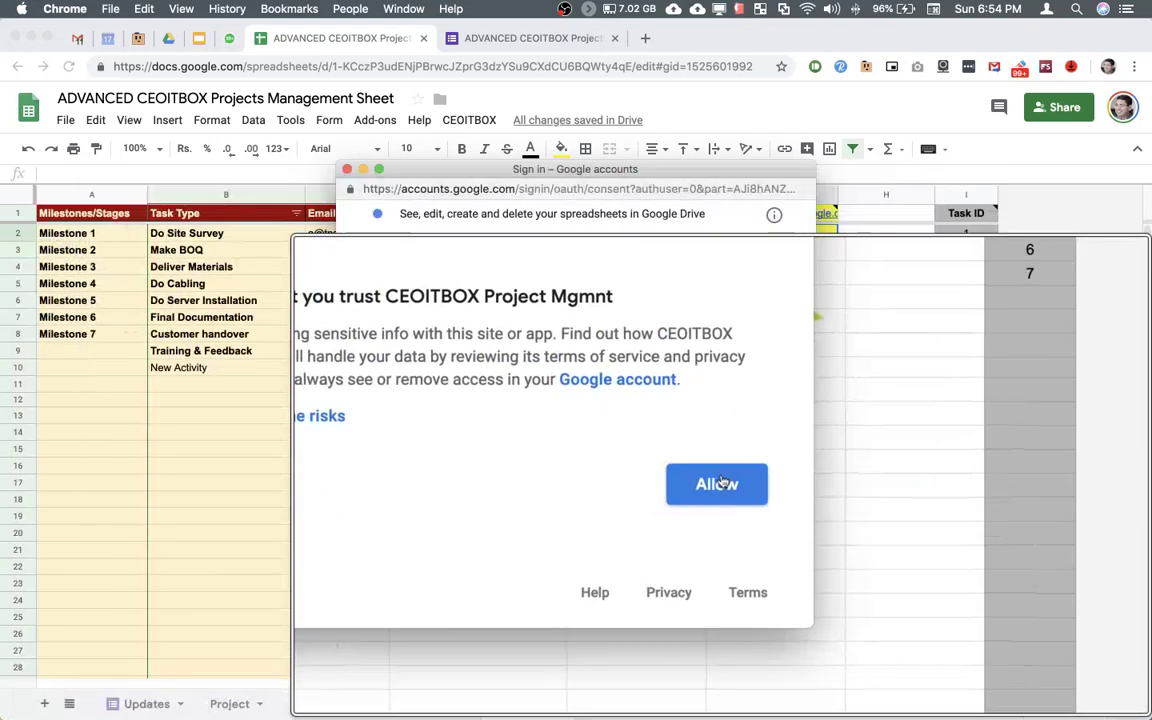
{"action": "left_click", "coordinate": [853, 504]}
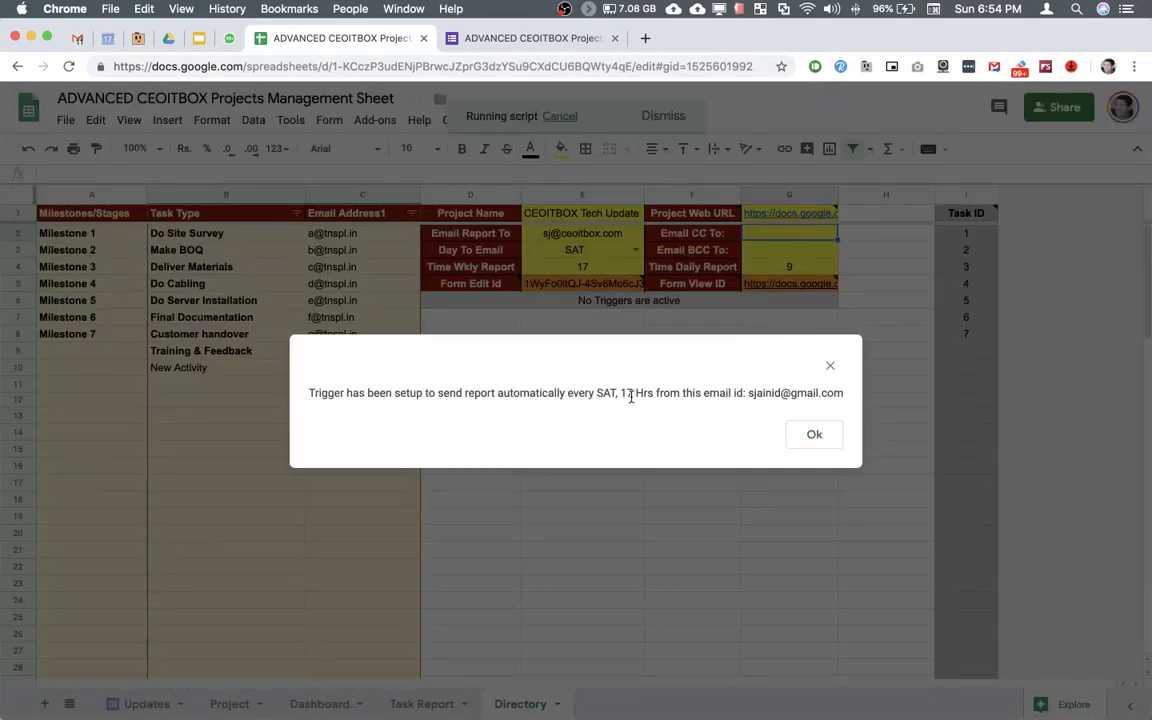
{"action": "left_click", "coordinate": [815, 434]}
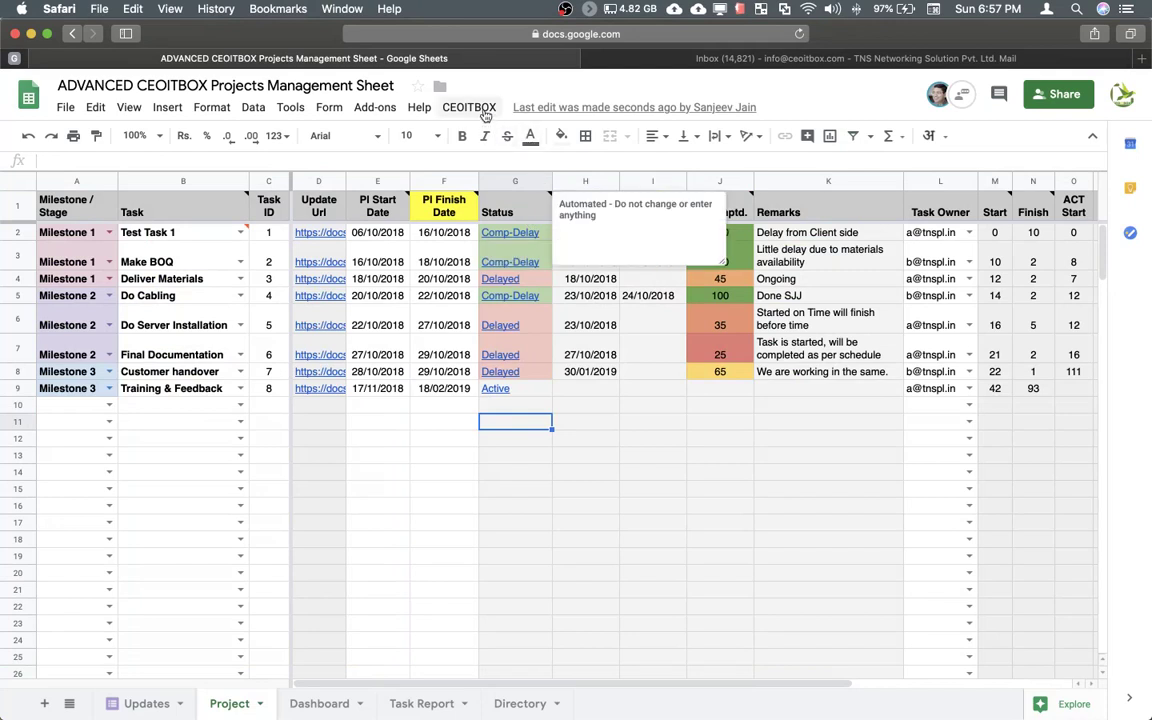
Send the CEOITBOX daily reminder, then switch to Gmail and open the sent daily task report for the first task owner.
{"action": "left_click", "coordinate": [470, 107]}
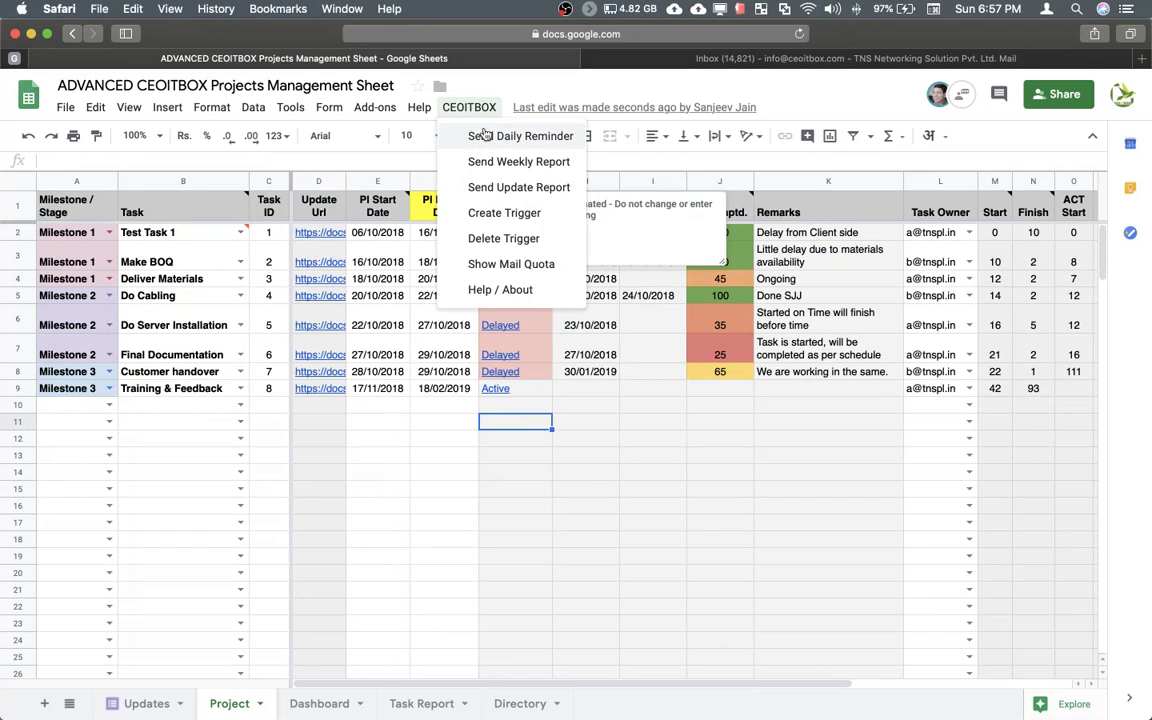
{"action": "left_click", "coordinate": [485, 137]}
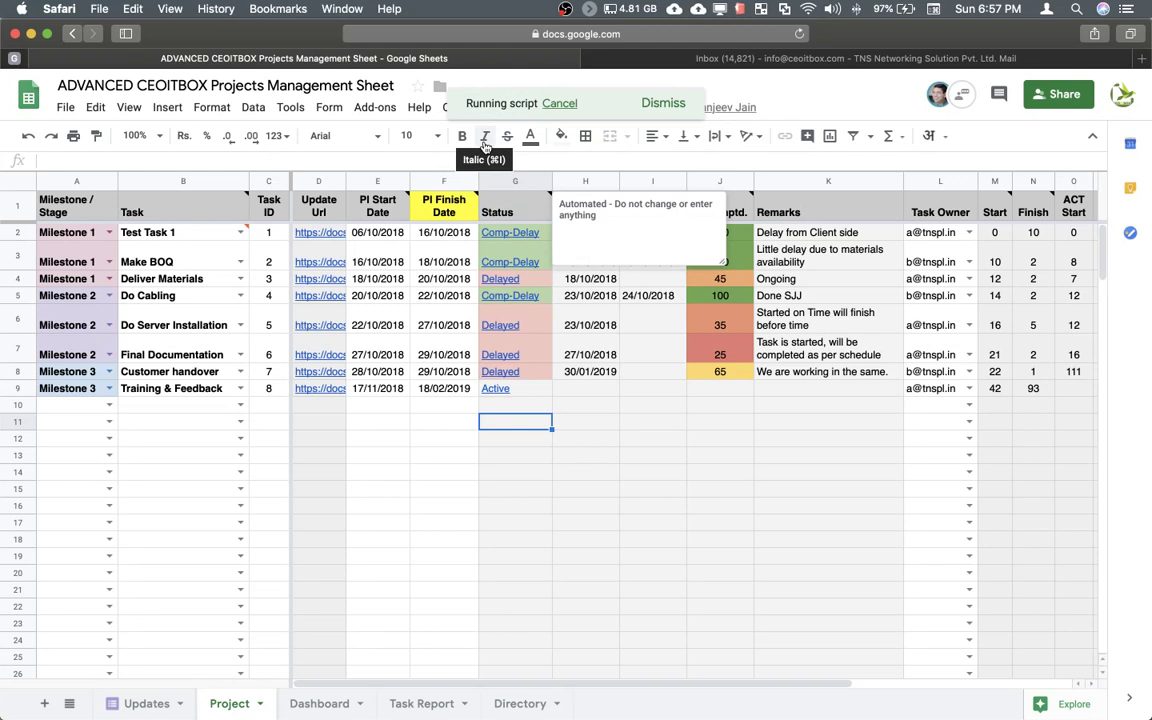
{"action": "left_click", "coordinate": [692, 59]}
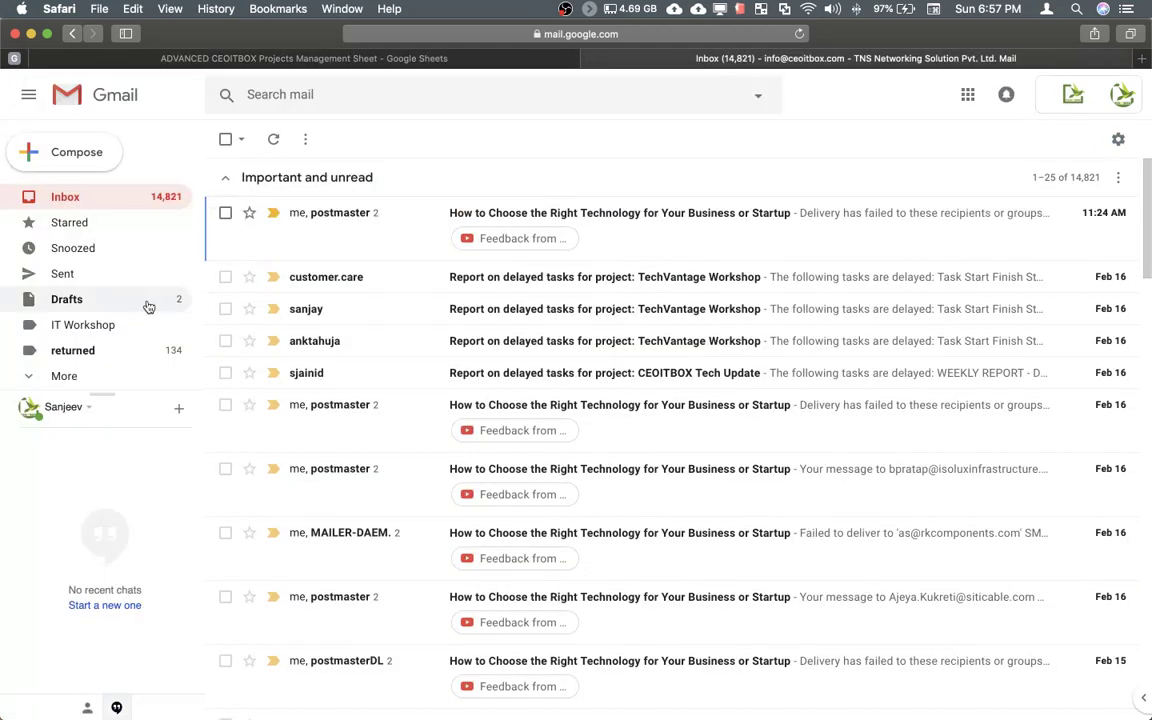
{"action": "left_click", "coordinate": [134, 273]}
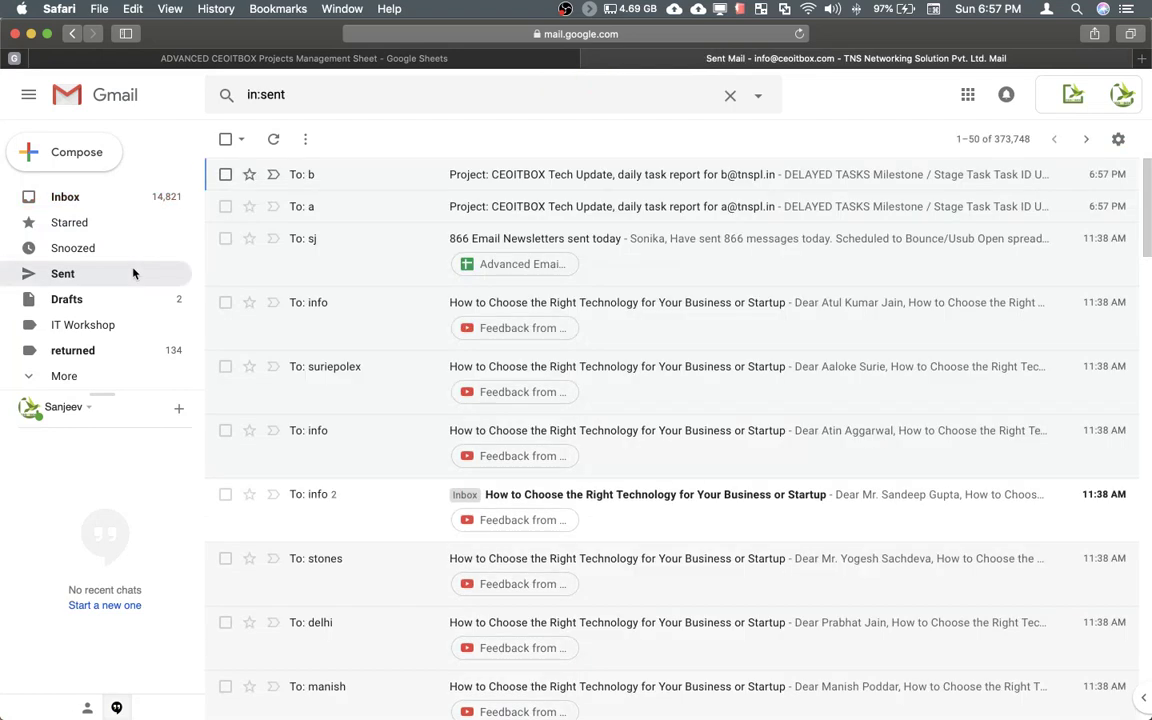
{"action": "left_click", "coordinate": [401, 207]}
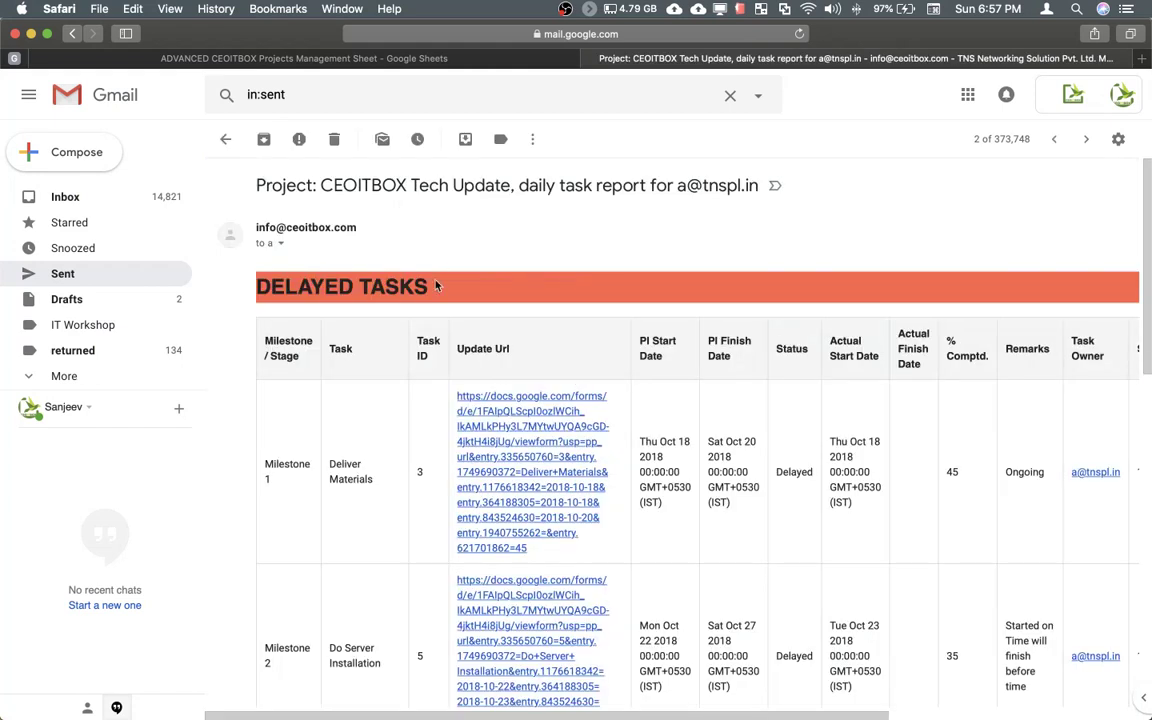
Examine the report's Delayed Tasks and Active Tasks tables, including their update links, dates, status and remarks columns.
{"action": "scroll", "coordinate": [435, 286], "scroll_direction": "down", "scroll_amount": 3}
{"action": "scroll", "coordinate": [435, 286], "scroll_direction": "down", "scroll_amount": 3}
{"action": "scroll", "coordinate": [435, 286], "scroll_direction": "up", "scroll_amount": 5}
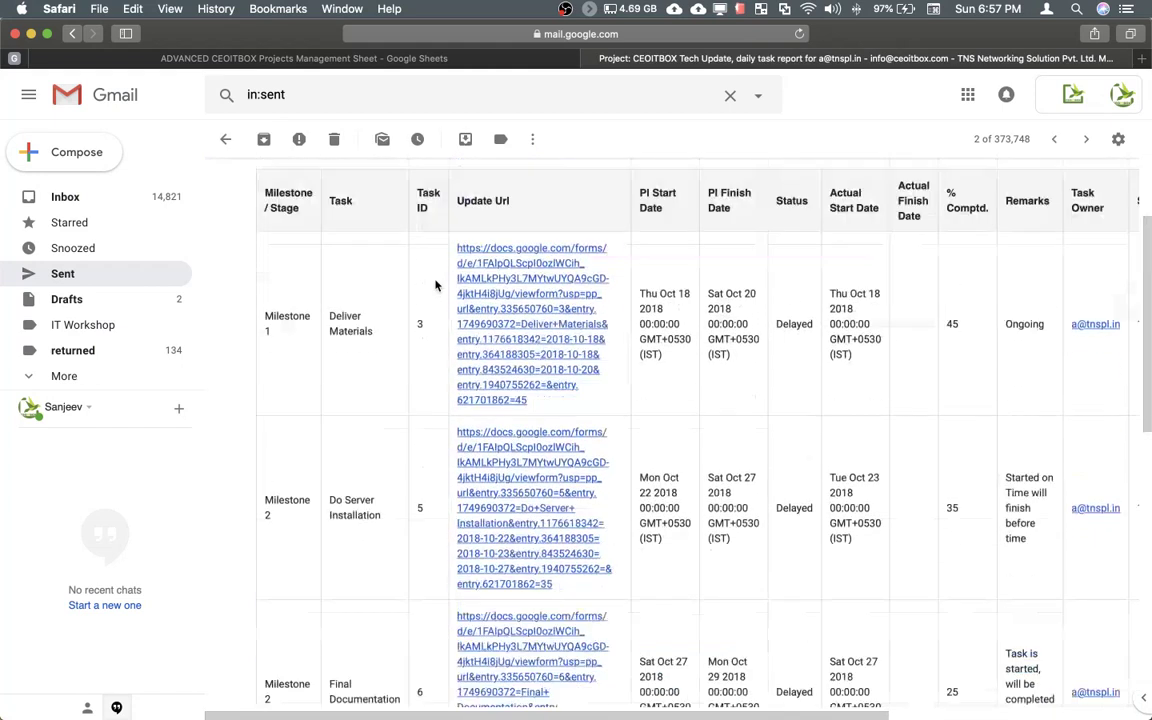
{"action": "scroll", "coordinate": [434, 410], "scroll_direction": "down", "scroll_amount": 5}
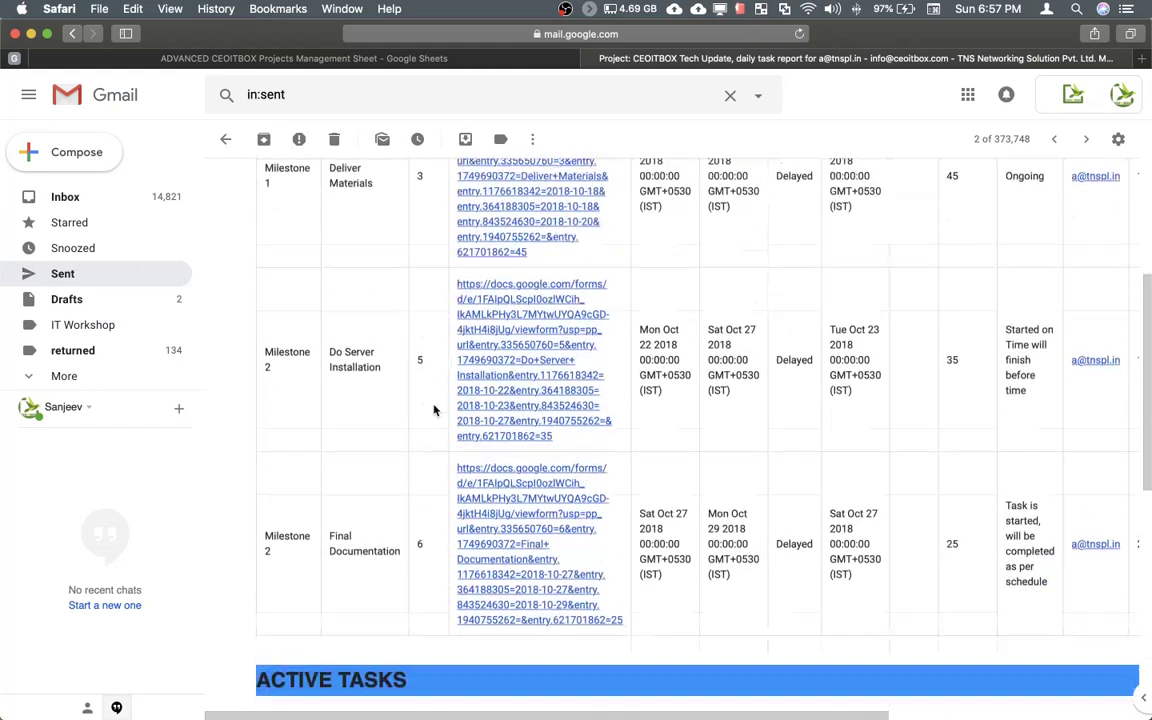
{"action": "scroll", "coordinate": [434, 410], "scroll_direction": "up", "scroll_amount": 5}
{"action": "scroll", "coordinate": [434, 410], "scroll_direction": "down", "scroll_amount": 7}
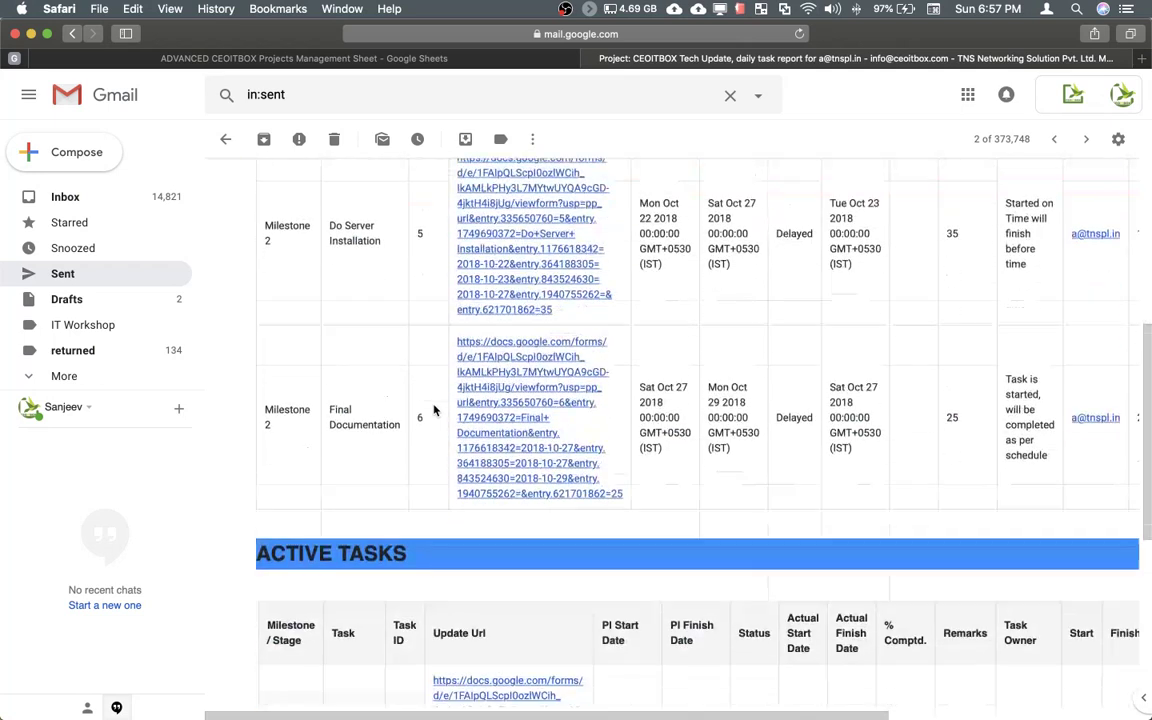
{"action": "scroll", "coordinate": [434, 410], "scroll_direction": "down", "scroll_amount": 4}
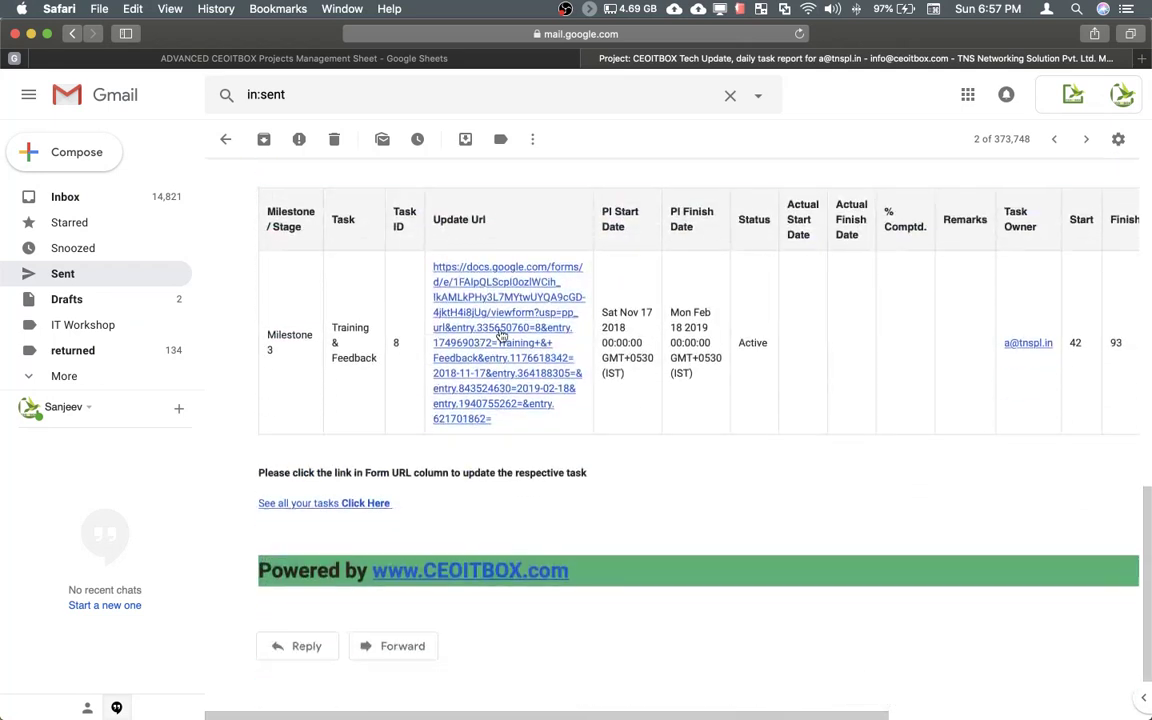
{"action": "scroll", "coordinate": [506, 333], "scroll_direction": "right", "scroll_amount": 3}
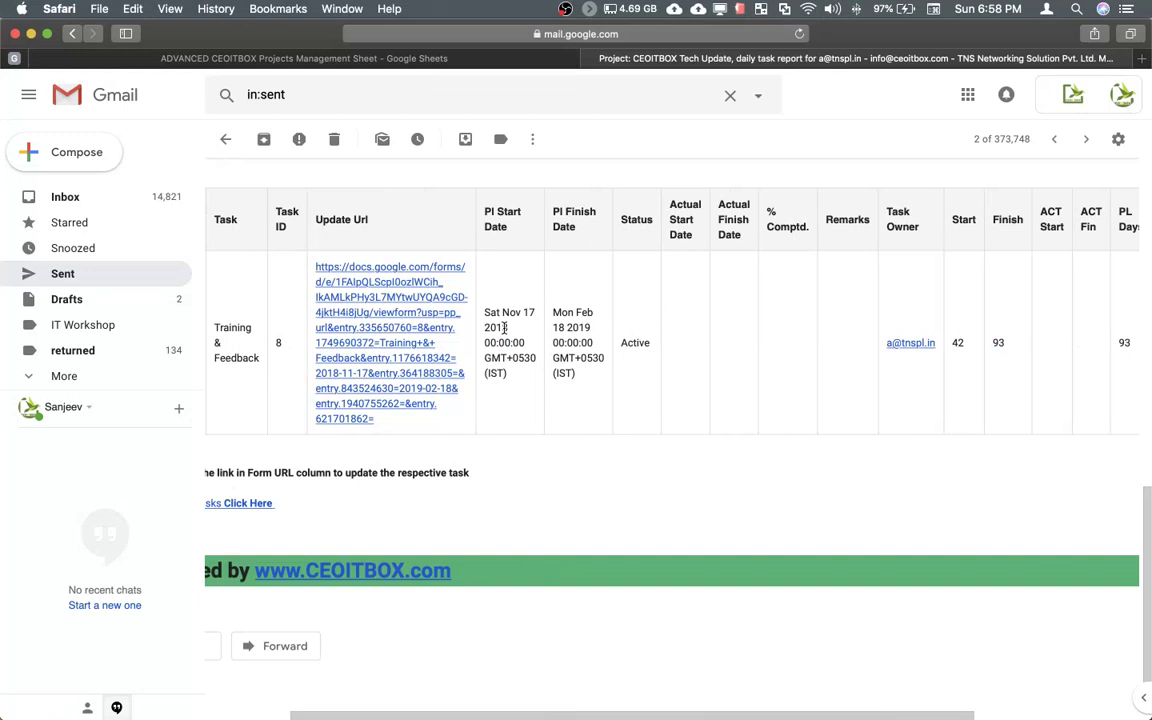
{"action": "scroll", "coordinate": [626, 316], "scroll_direction": "up", "scroll_amount": 5}
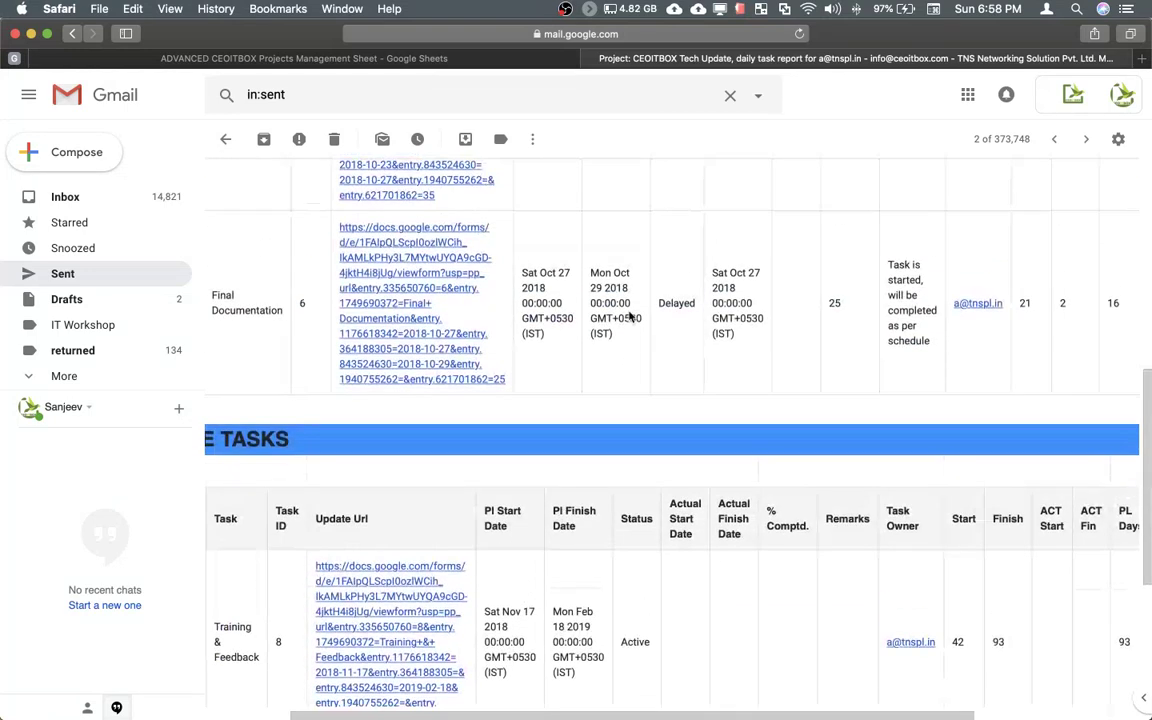
{"action": "scroll", "coordinate": [629, 316], "scroll_direction": "up", "scroll_amount": 5}
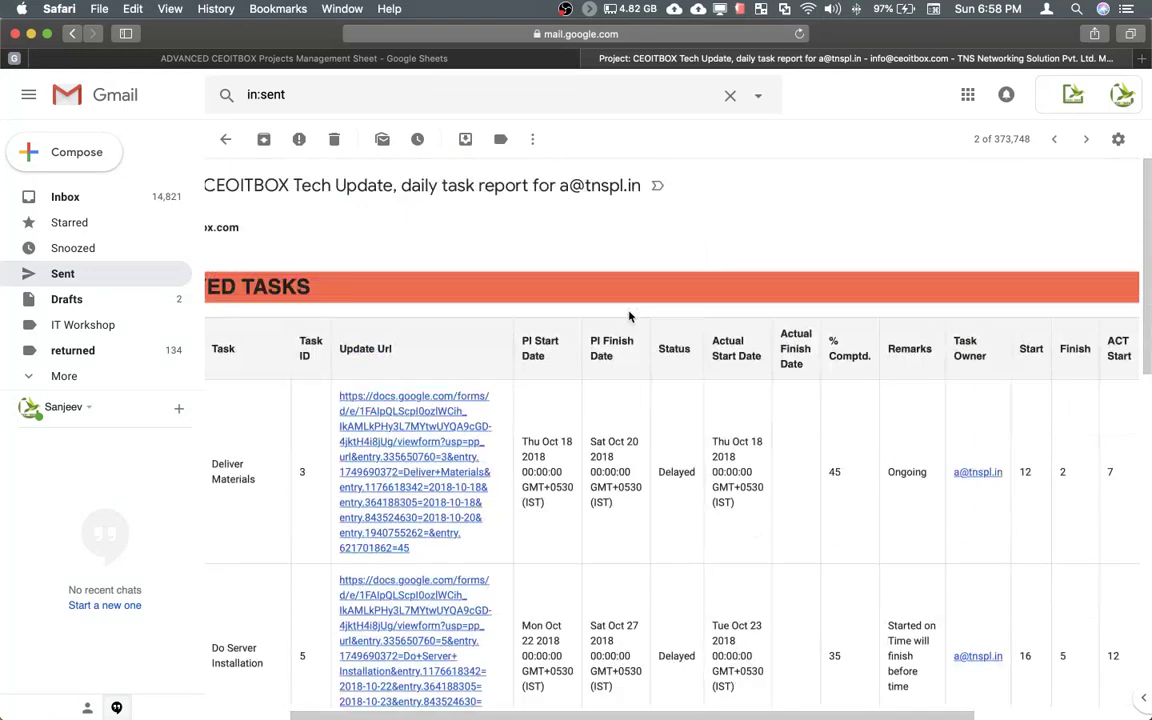
{"action": "scroll", "coordinate": [629, 316], "scroll_direction": "down", "scroll_amount": 3}
{"action": "scroll", "coordinate": [629, 314], "scroll_direction": "down", "scroll_amount": 2}
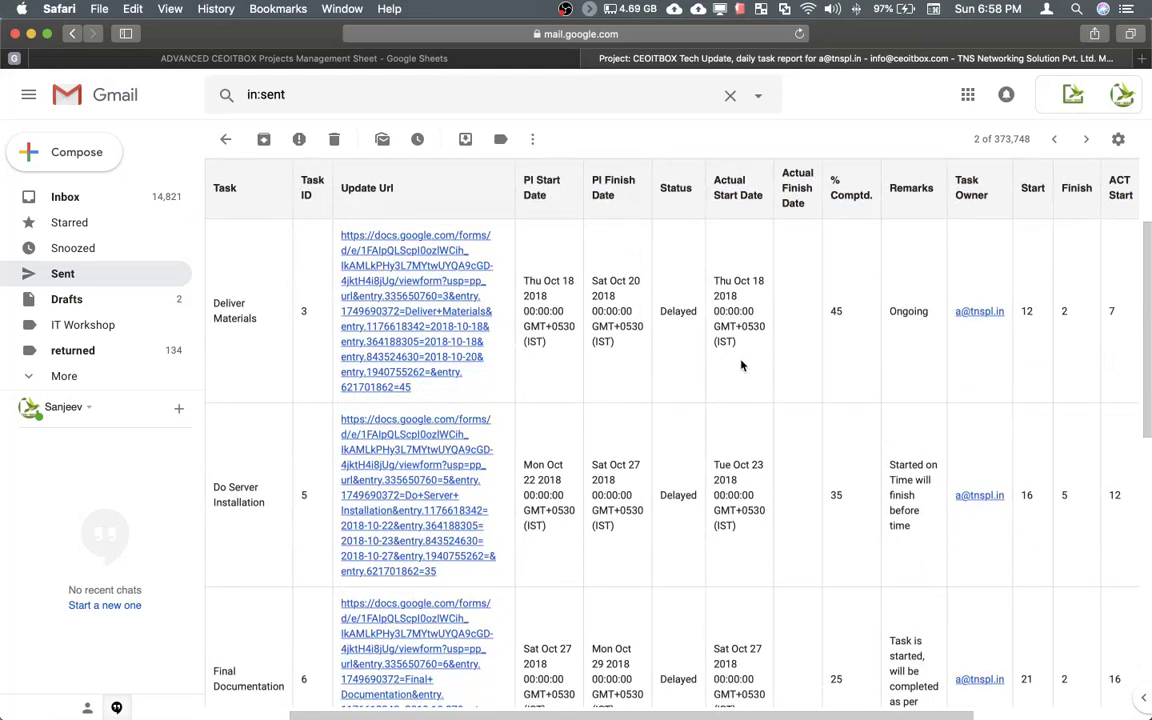
{"action": "scroll", "coordinate": [741, 363], "scroll_direction": "down", "scroll_amount": 2}
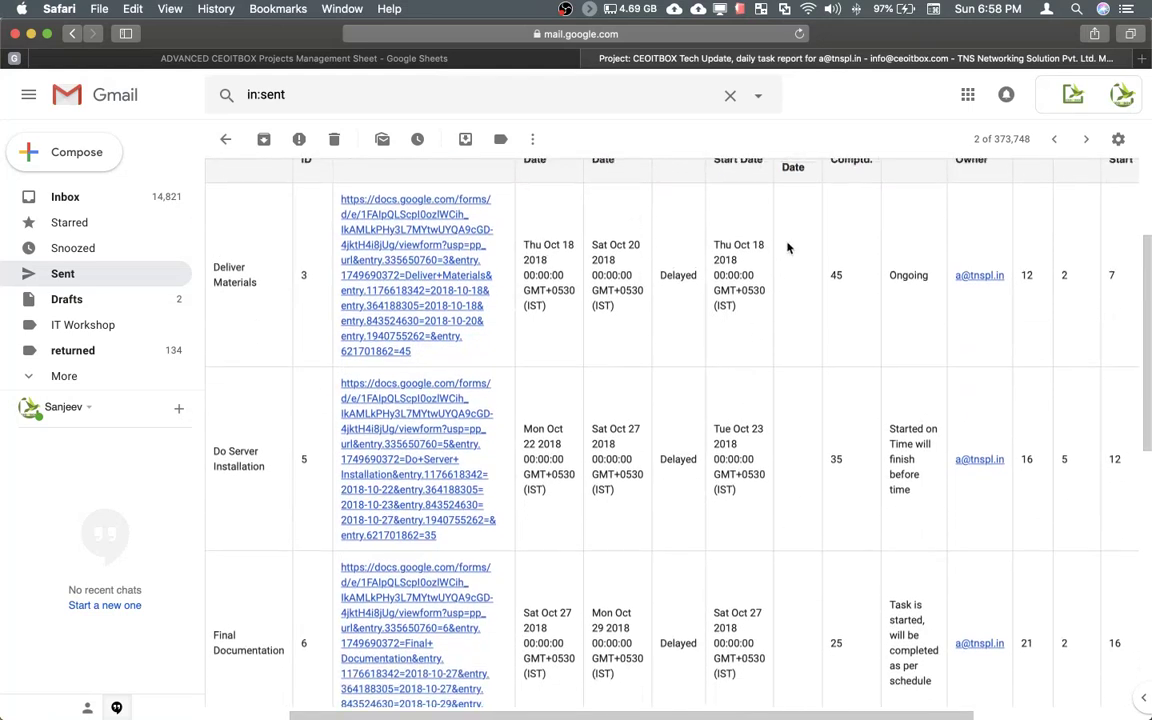
{"action": "scroll", "coordinate": [789, 250], "scroll_direction": "up", "scroll_amount": 2}
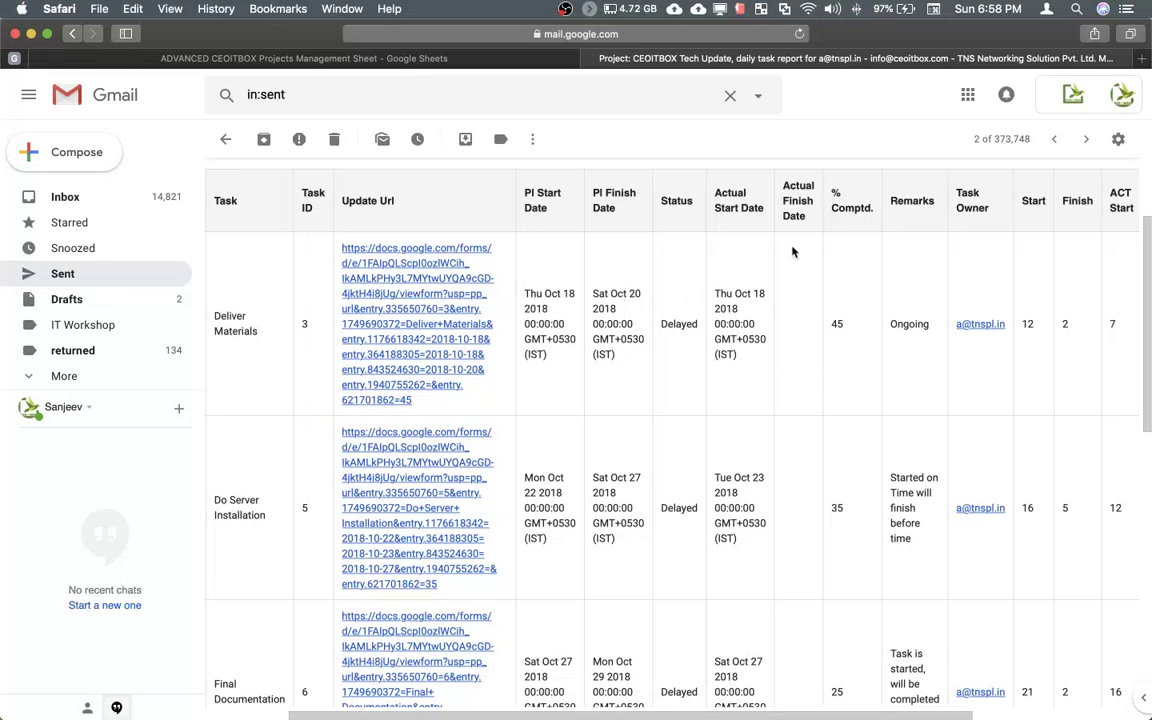
{"action": "scroll", "coordinate": [707, 309], "scroll_direction": "down", "scroll_amount": 8}
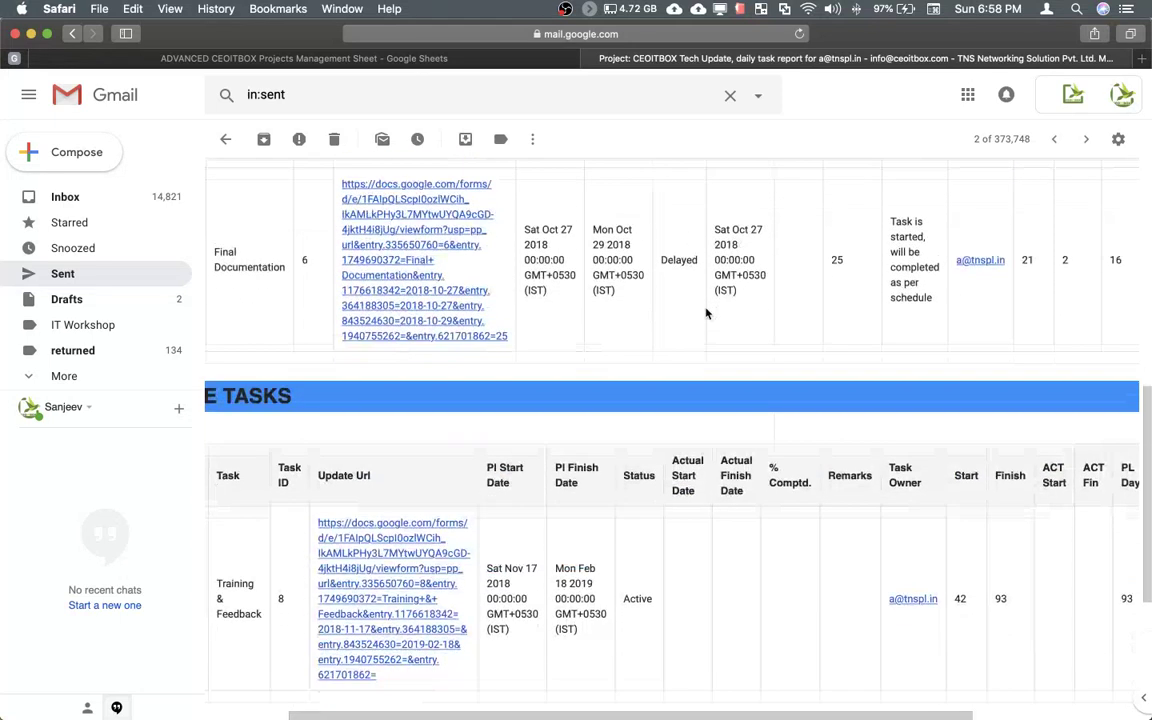
{"action": "scroll", "coordinate": [704, 311], "scroll_direction": "up", "scroll_amount": 10}
{"action": "scroll", "coordinate": [707, 311], "scroll_direction": "left", "scroll_amount": 3}
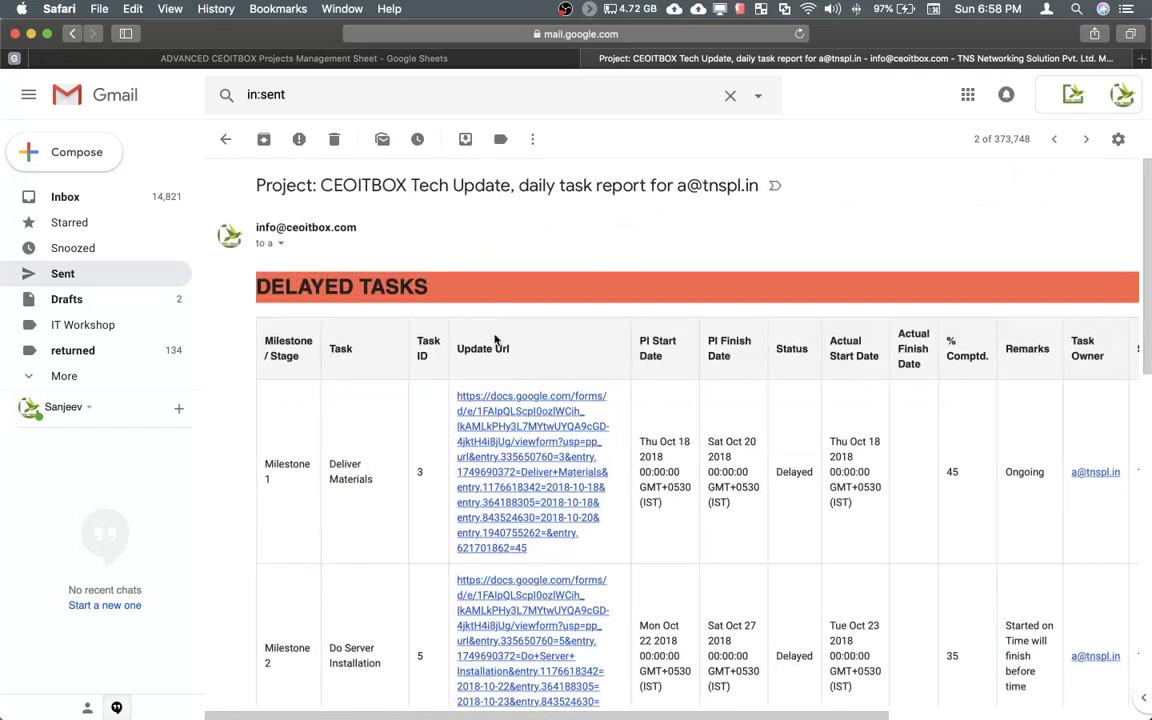
Open the update form for the Deliver Materials task from the Delayed Tasks table and set its Actual Finish Date to 02/17/2019.
{"action": "left_click", "coordinate": [527, 436]}
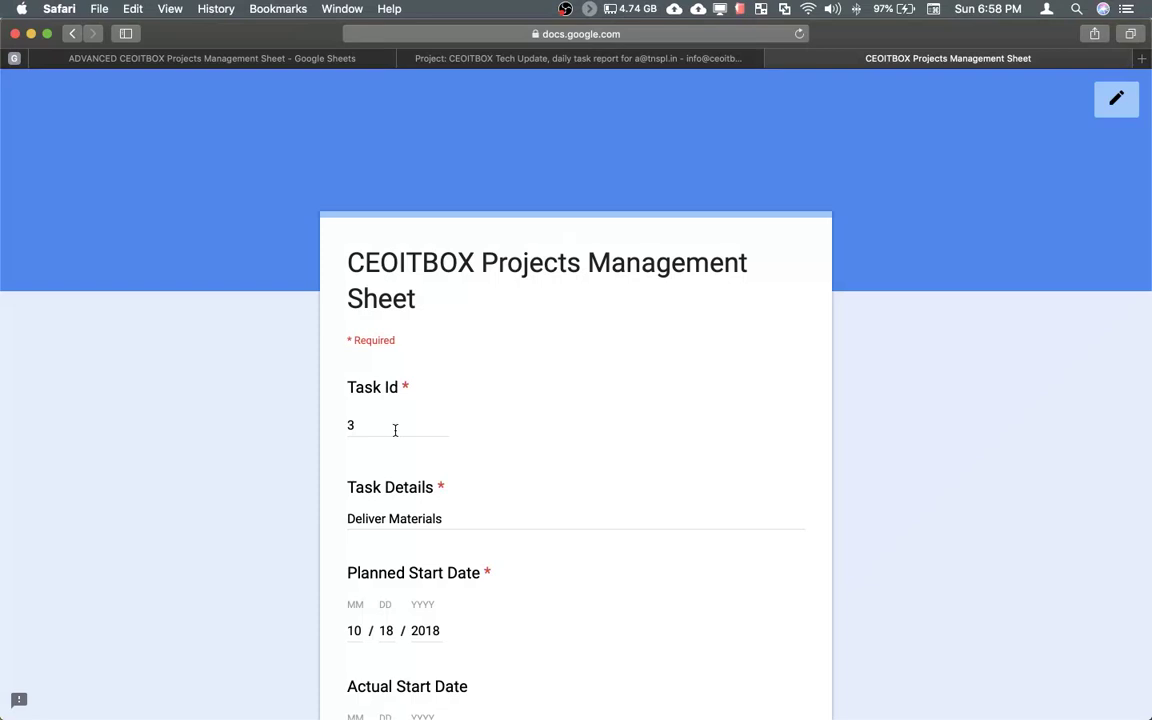
{"action": "scroll", "coordinate": [393, 429], "scroll_direction": "down", "scroll_amount": 3}
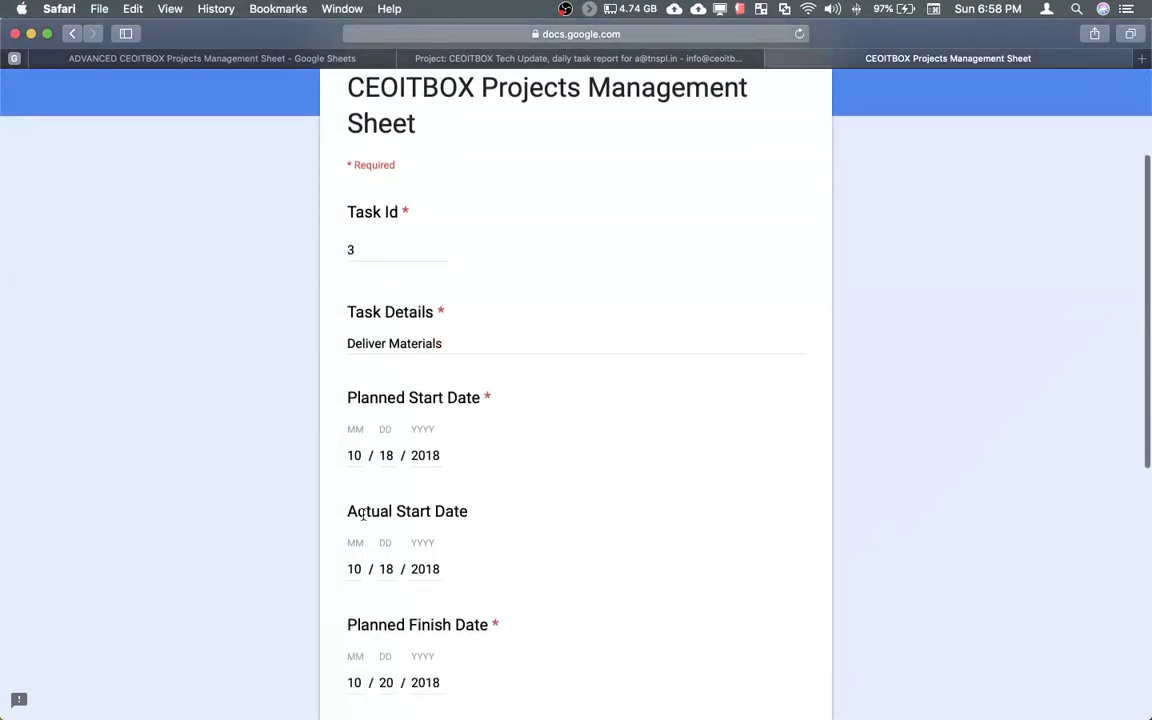
{"action": "scroll", "coordinate": [455, 335], "scroll_direction": "down", "scroll_amount": 6}
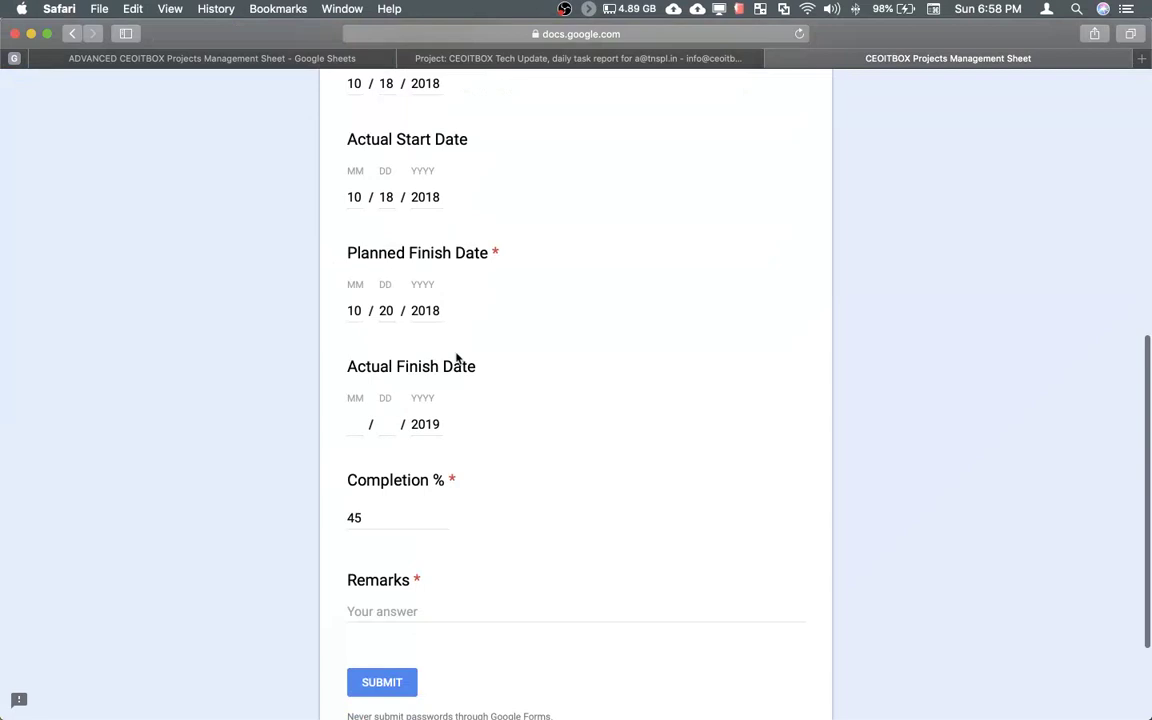
{"action": "left_click", "coordinate": [358, 423]}
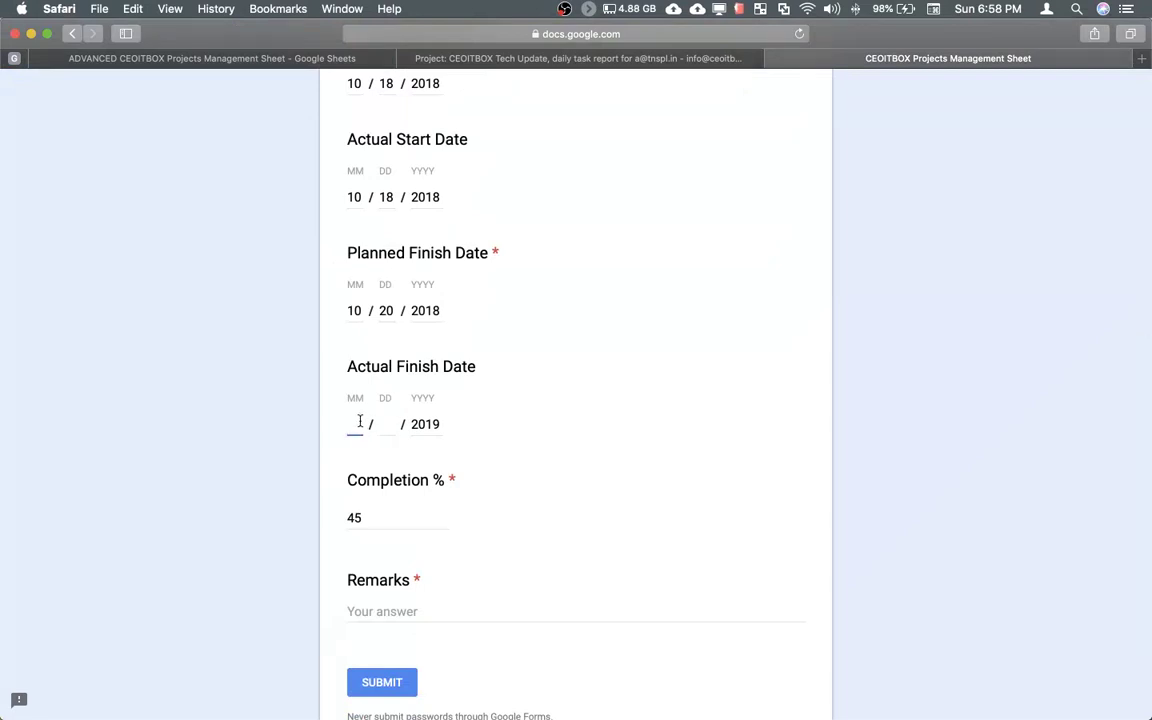
{"action": "type", "text": "10"}
{"action": "key", "text": "Tab"}
{"action": "type", "text": "20"}
{"action": "key", "text": "BackSpace"}
{"action": "key", "text": "BackSpace"}
{"action": "key", "text": "shift+Tab"}
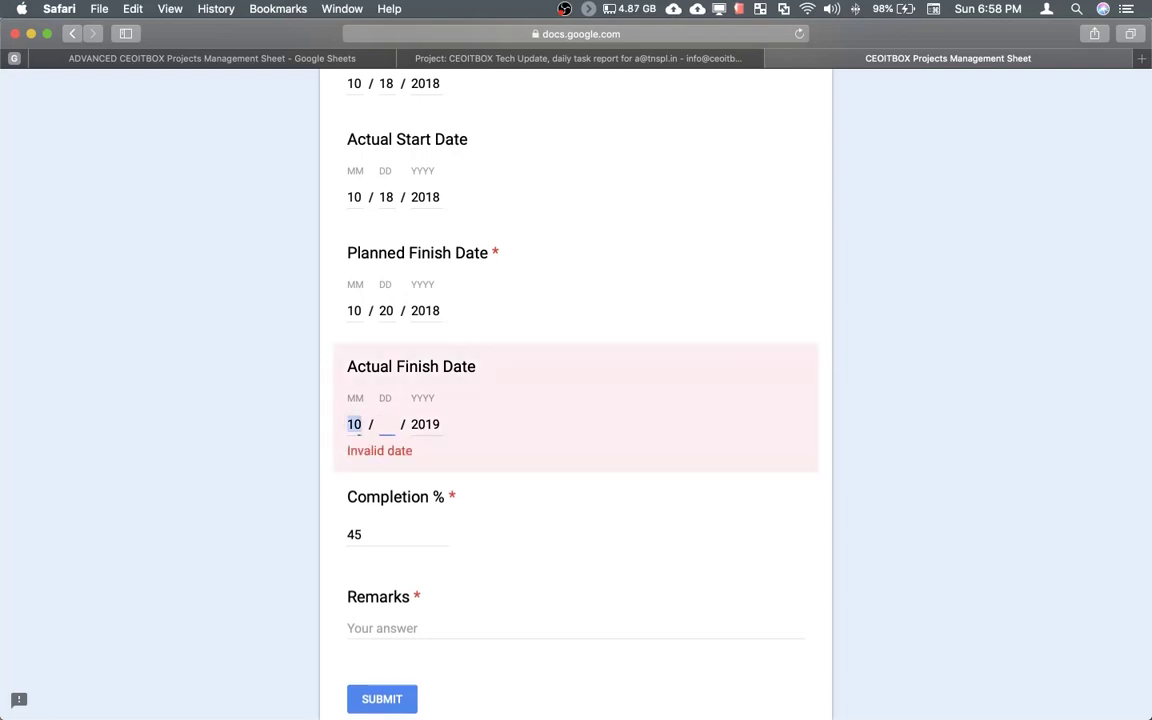
{"action": "type", "text": "02 / 17"}
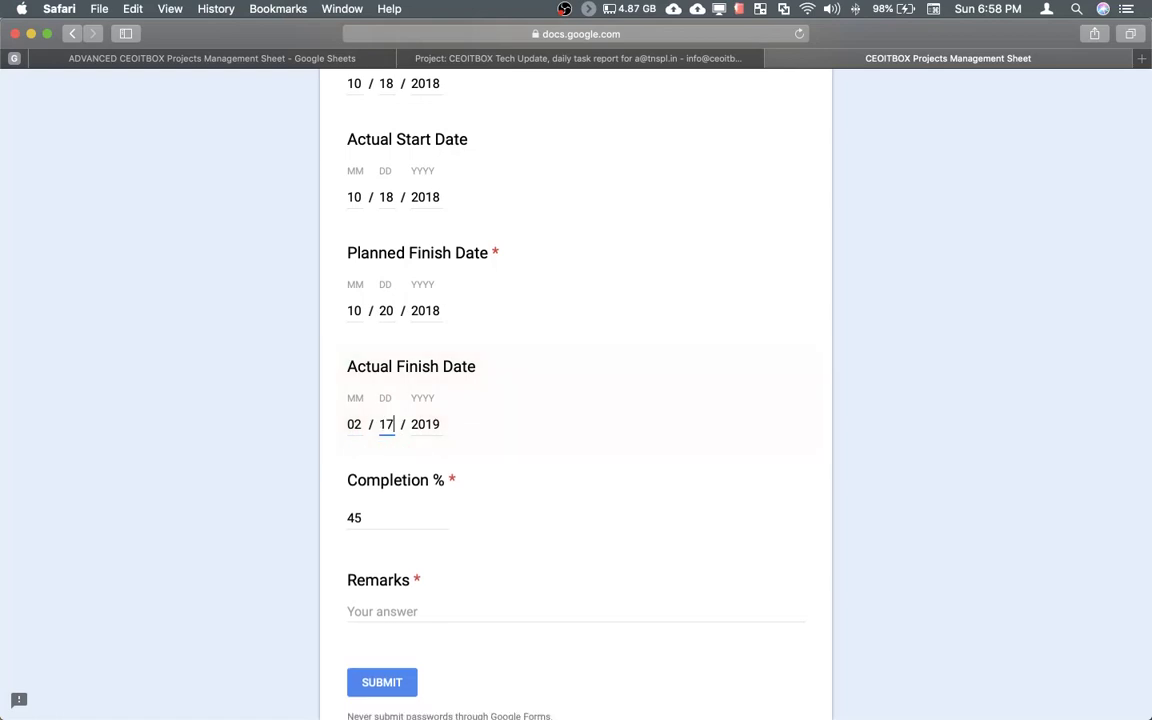
Set Completion % to 100, enter the remark "Task has been completed" and submit the form.
{"action": "left_click_drag", "start_coordinate": [409, 512], "coordinate": [337, 510]}
{"action": "type", "text": "100"}
{"action": "key", "text": "Tab"}
{"action": "type", "text": "Task "}
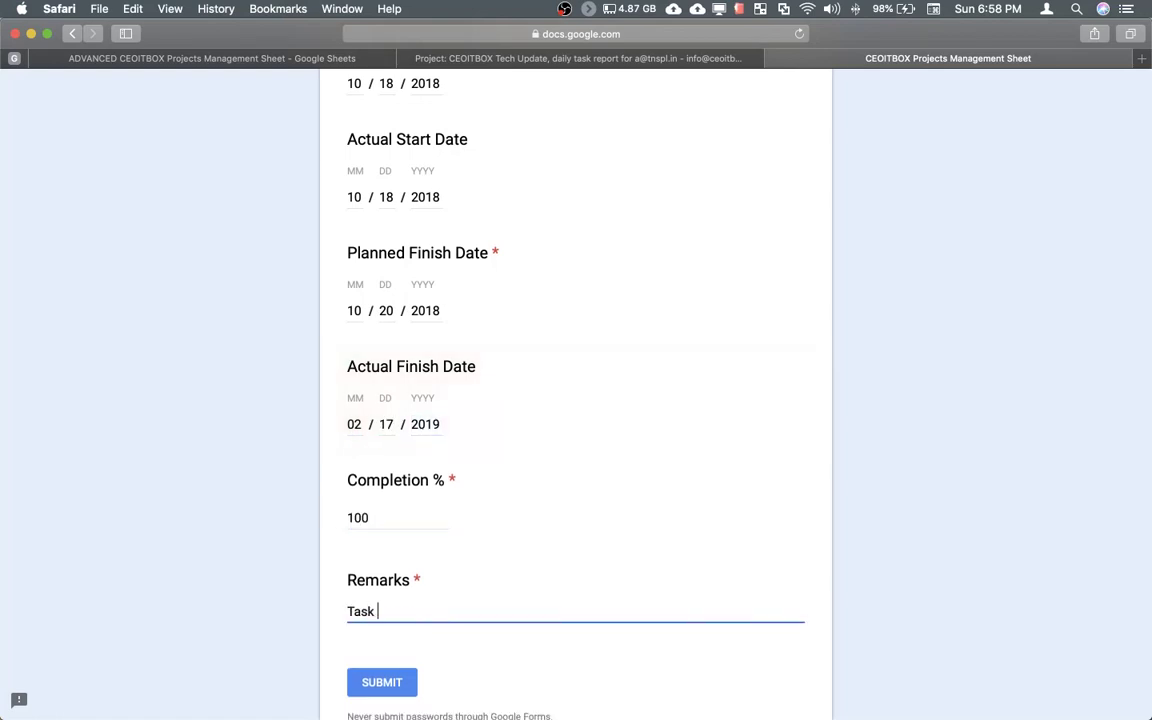
{"action": "type", "text": "has been completed"}
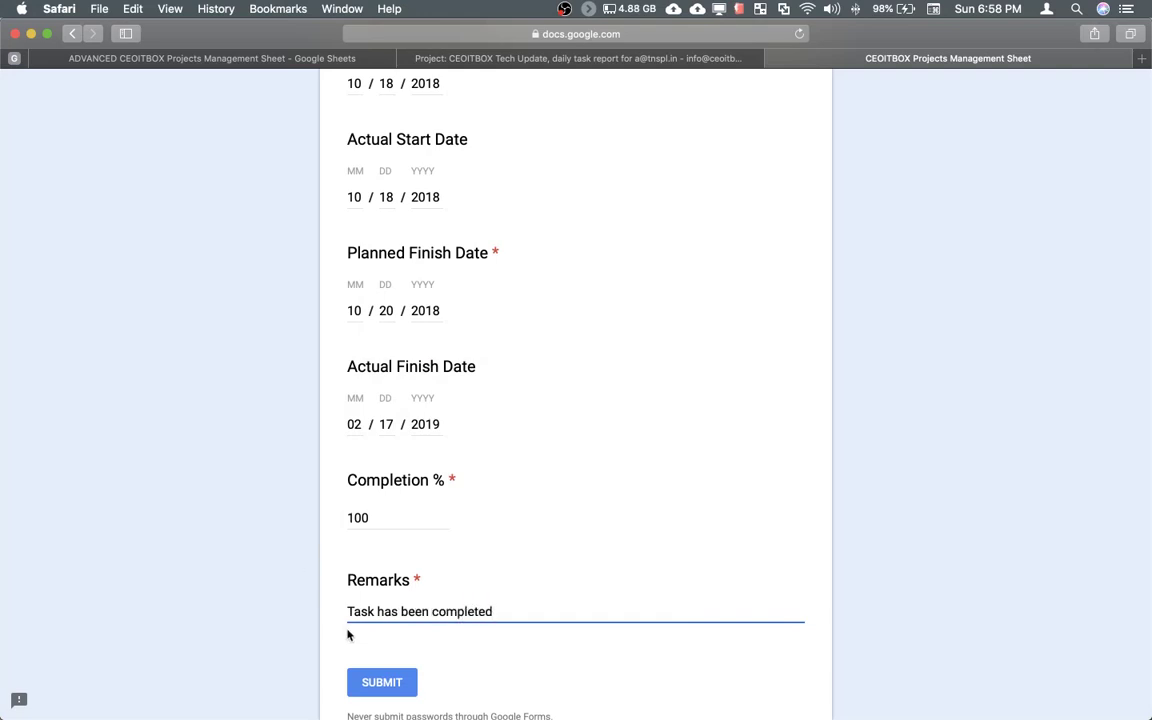
{"action": "left_click", "coordinate": [382, 684]}
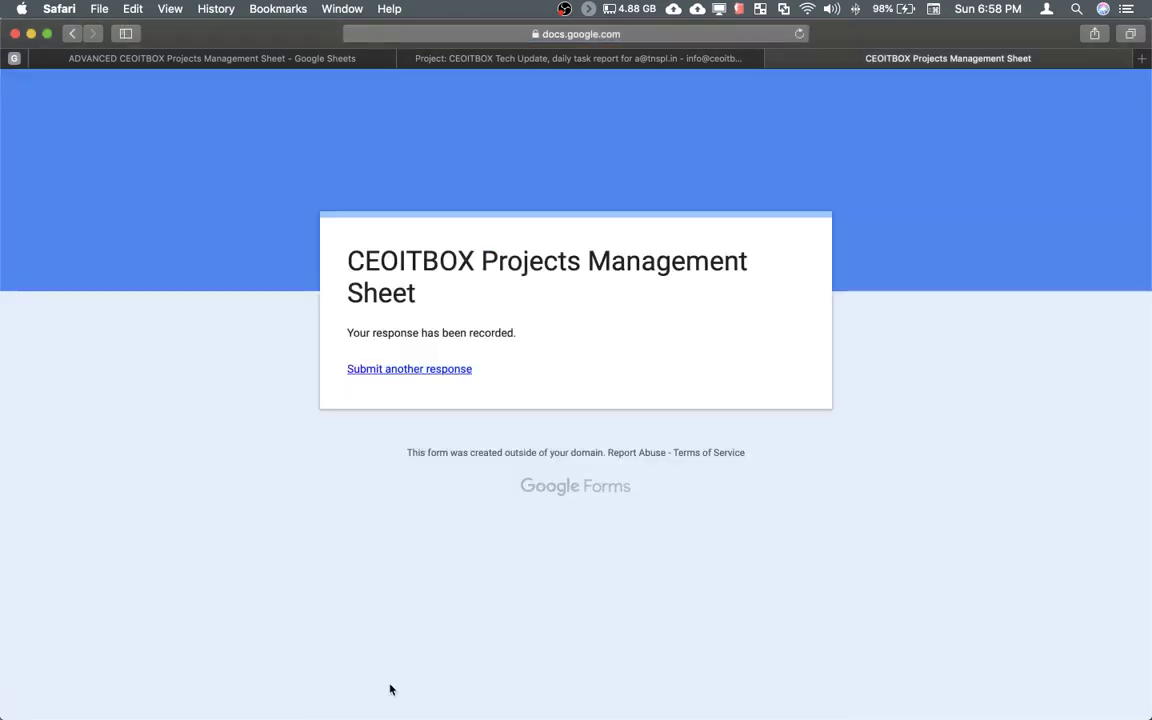
Return to the management spreadsheet and check the Deliver Materials update in the Updates sheet and in the Project sheet's Task ID 3 row.
{"action": "left_click", "coordinate": [604, 60]}
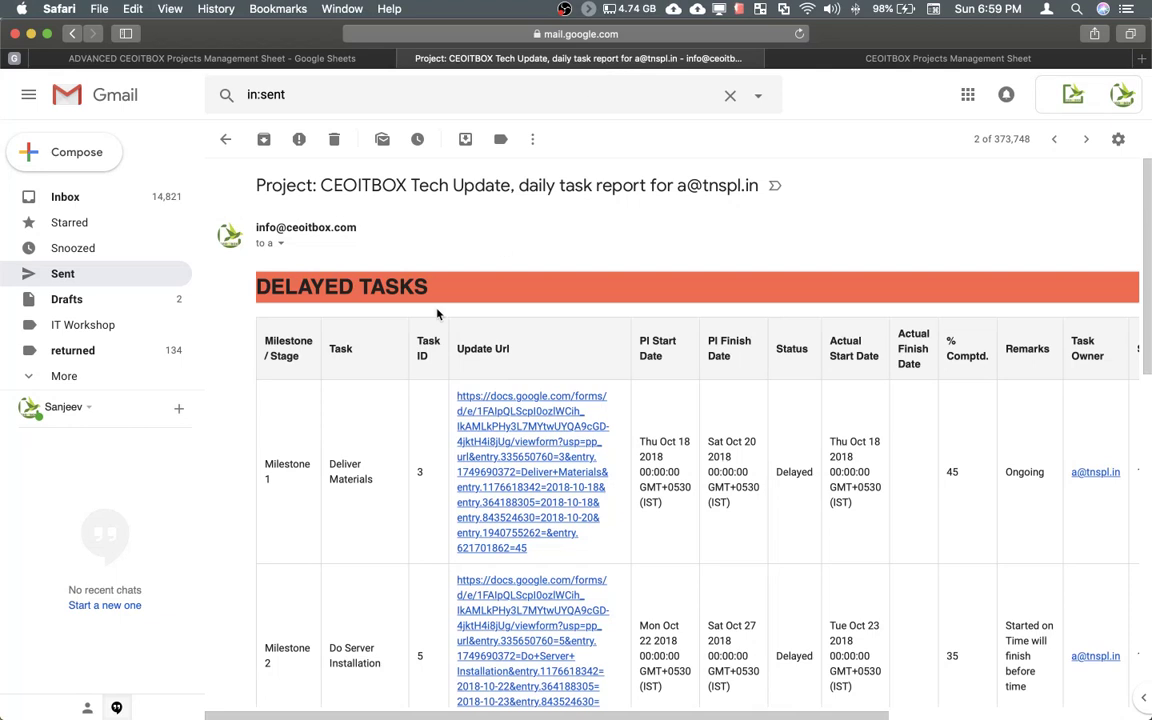
{"action": "left_click", "coordinate": [268, 58]}
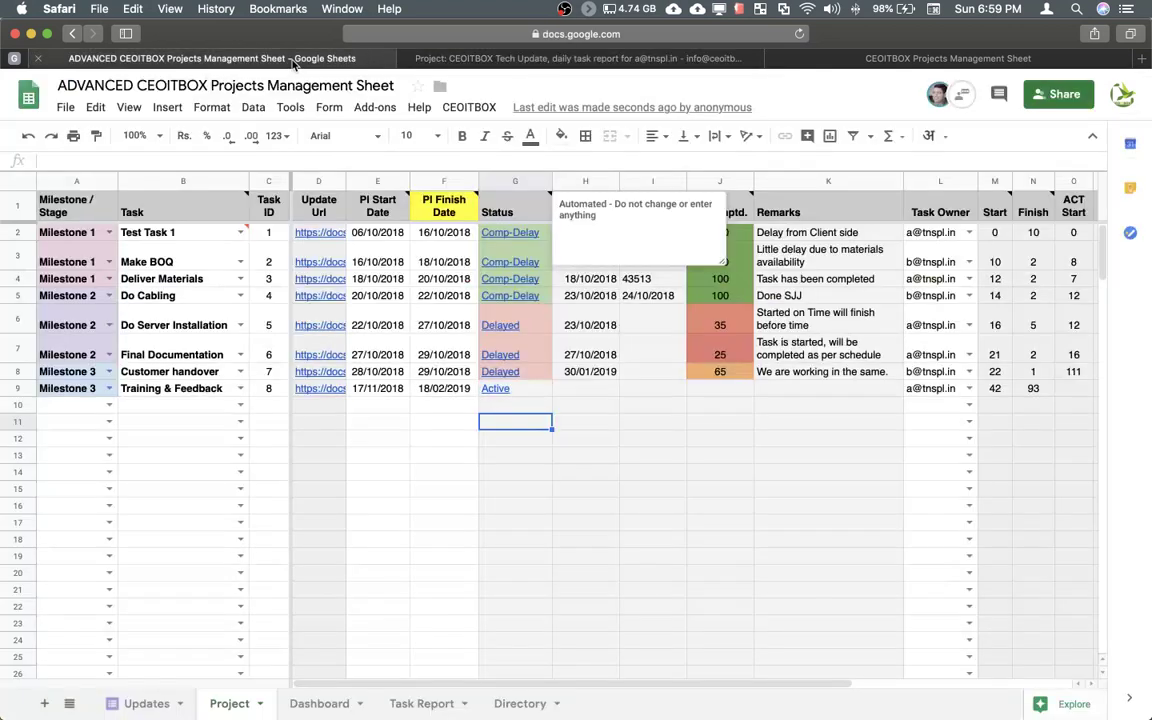
{"action": "left_click", "coordinate": [377, 455]}
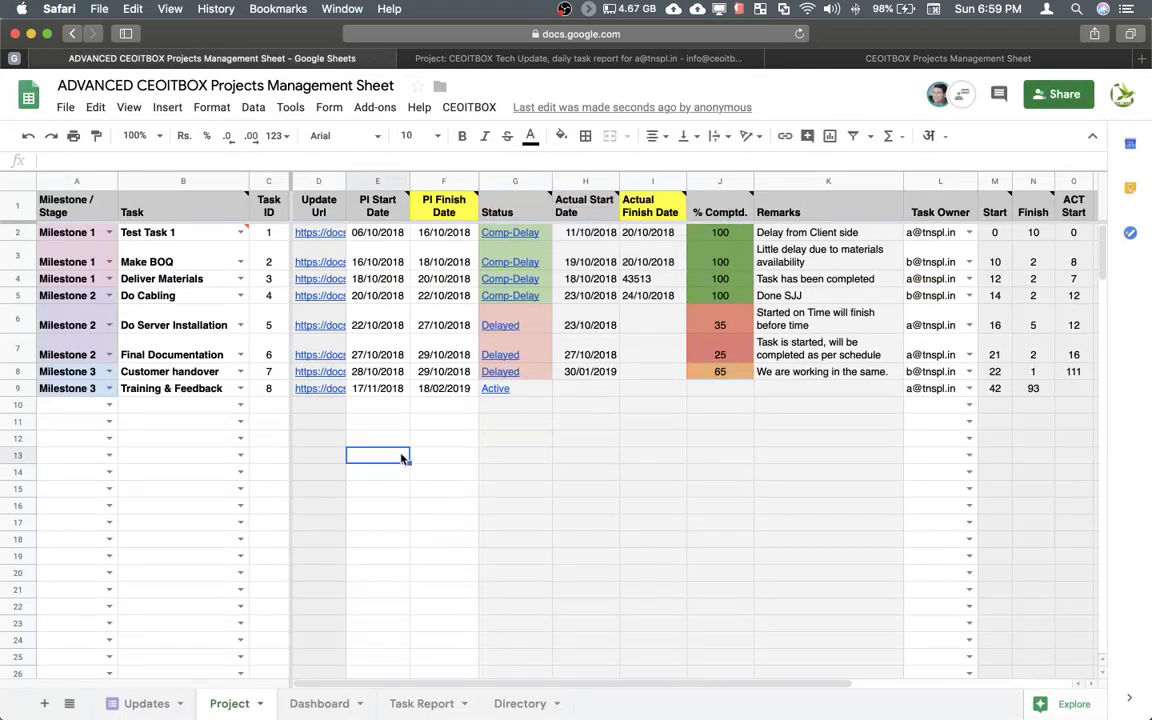
{"action": "left_click", "coordinate": [146, 703]}
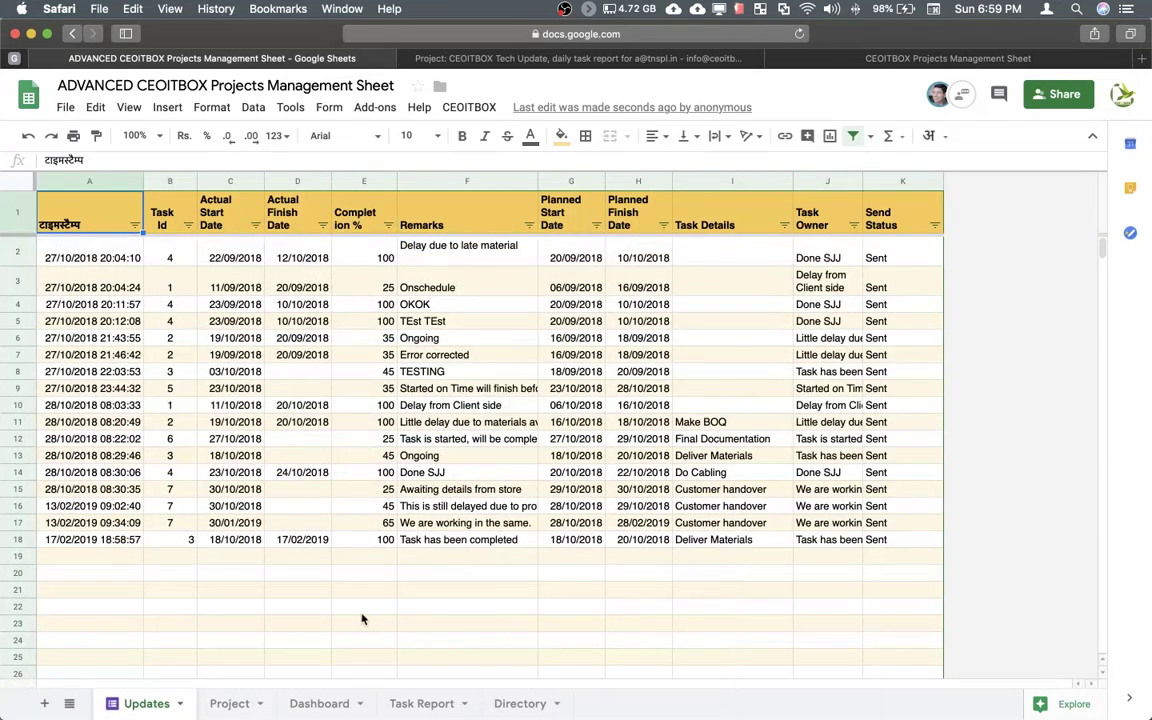
{"action": "left_click", "coordinate": [229, 703]}
{"action": "left_click", "coordinate": [270, 280]}
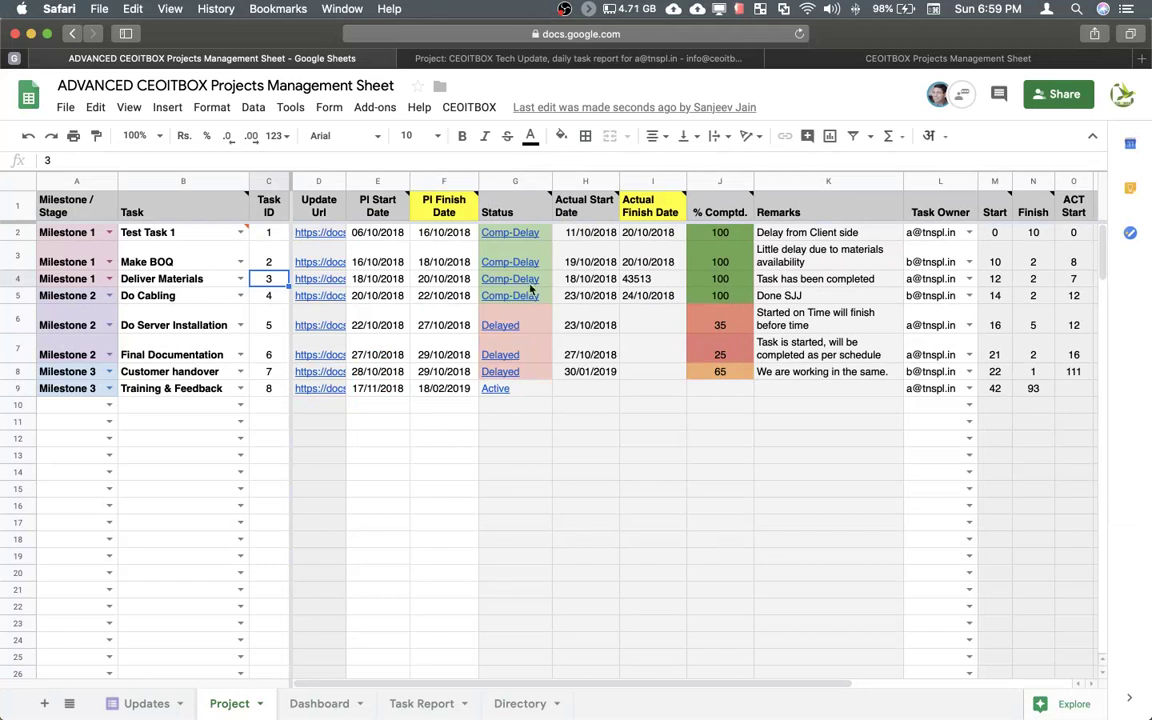
{"action": "mouse_move", "coordinate": [530, 285]}
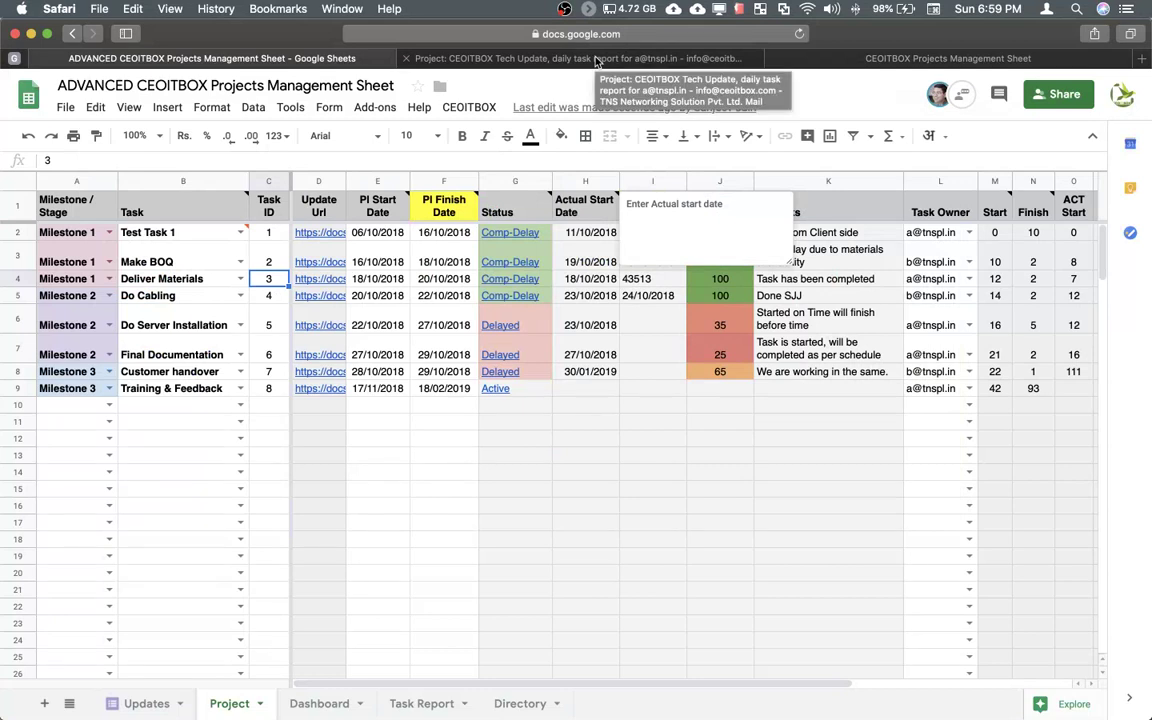
Switch to the daily report in Gmail, open its link to all tasks and examine the published Project sheet through its delay columns.
{"action": "left_click", "coordinate": [595, 60]}
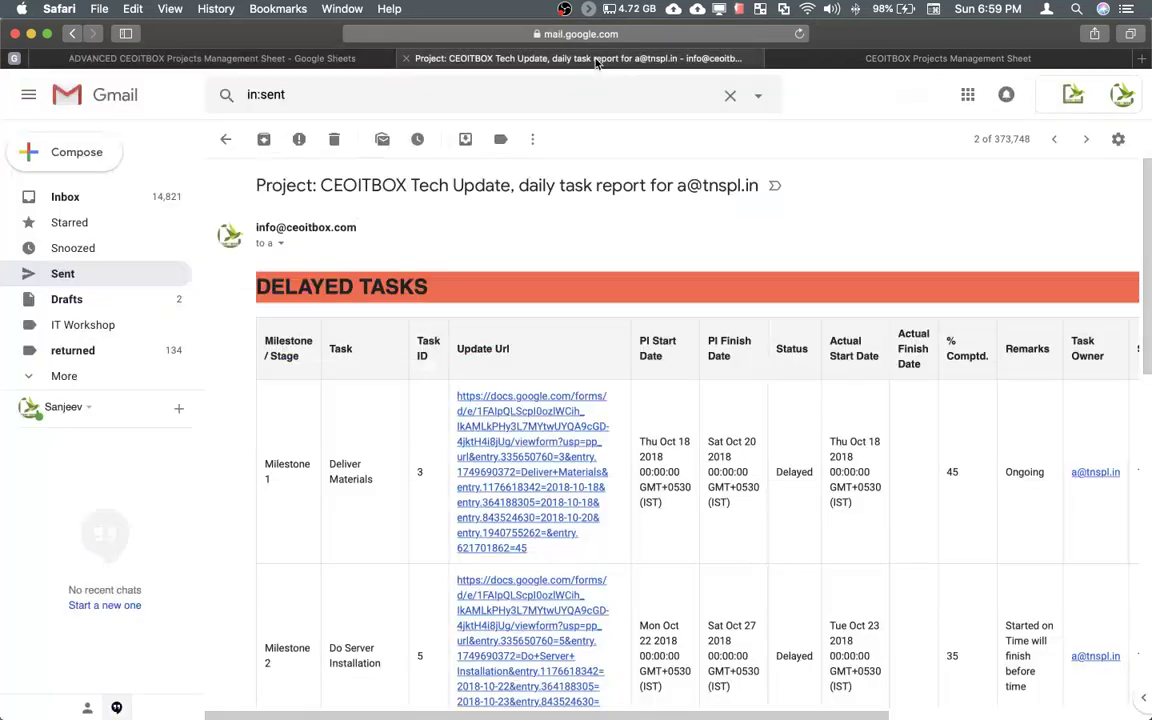
{"action": "scroll", "coordinate": [537, 321], "scroll_direction": "down", "scroll_amount": 10}
{"action": "scroll", "coordinate": [537, 321], "scroll_direction": "down", "scroll_amount": 3}
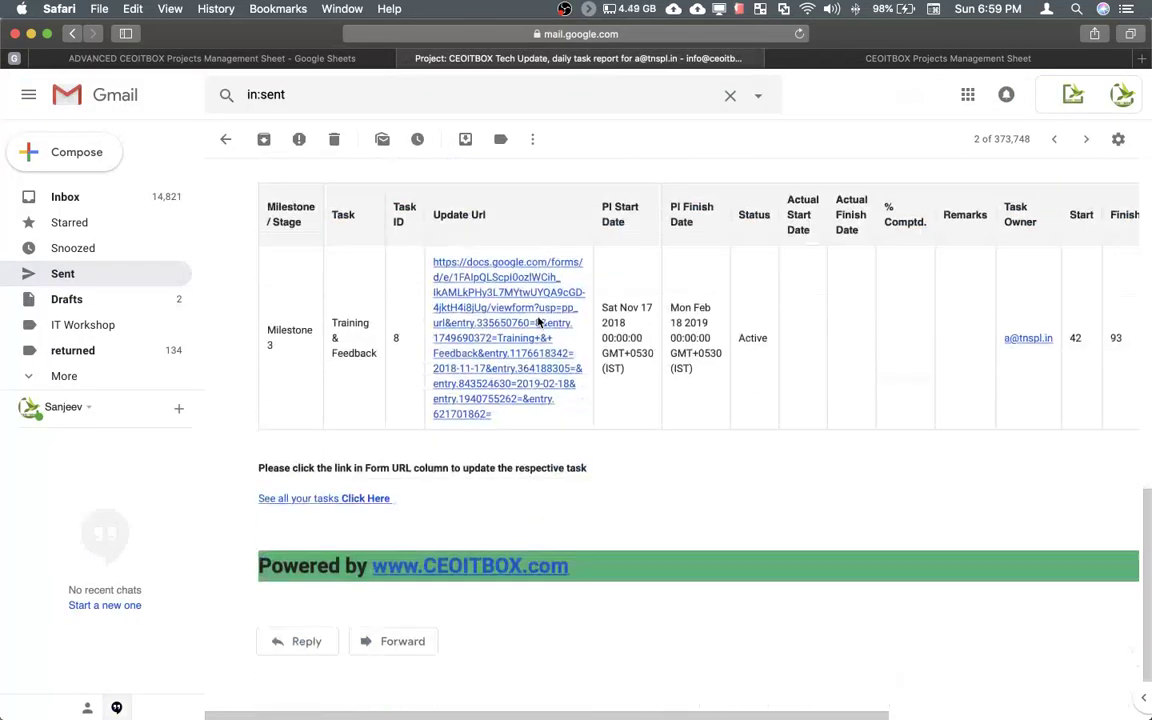
{"action": "left_click", "coordinate": [347, 498]}
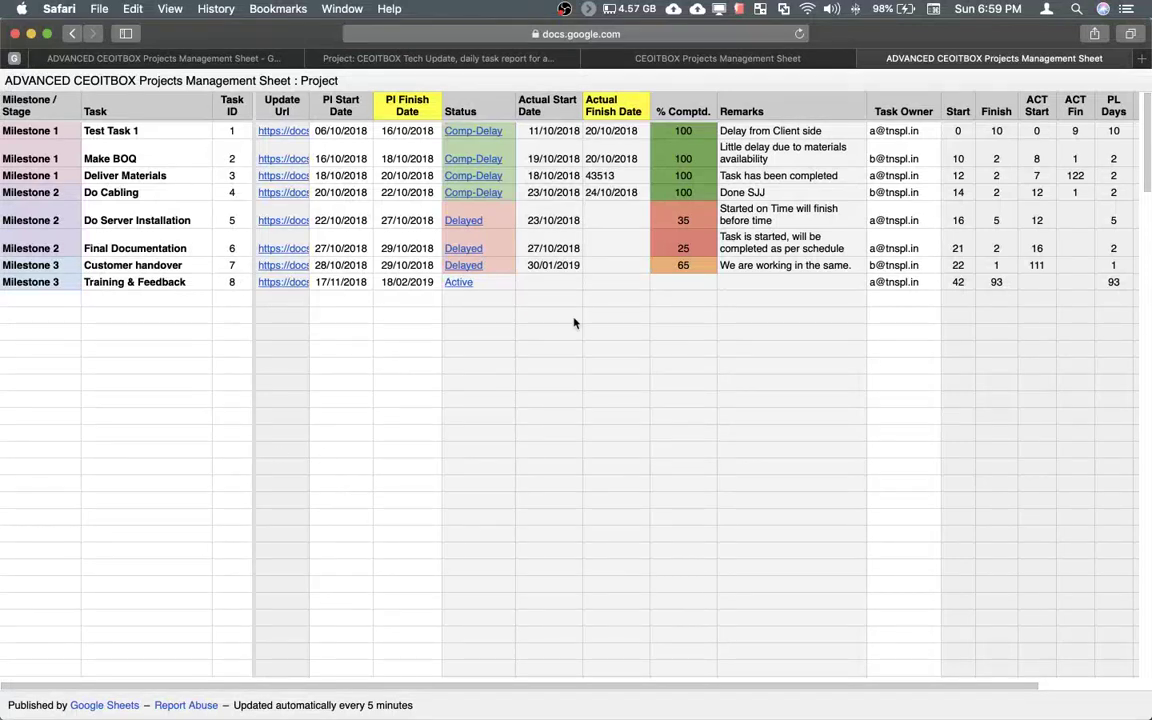
{"action": "scroll", "coordinate": [80, 162], "scroll_direction": "right", "scroll_amount": 3}
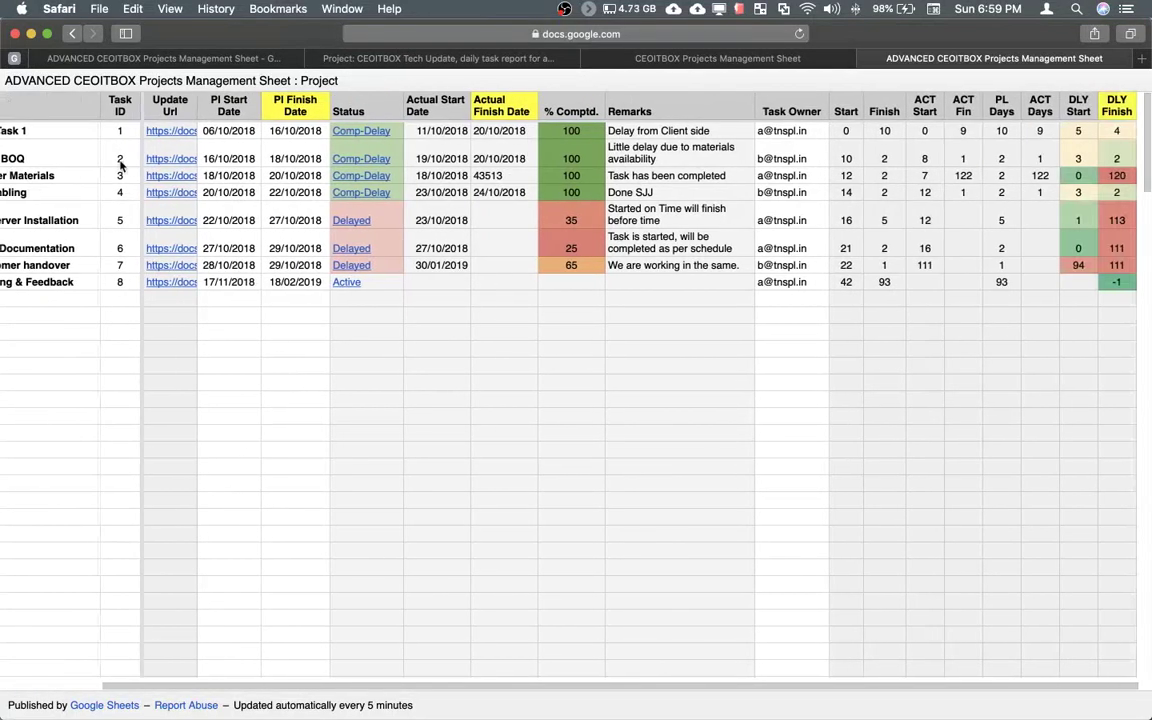
{"action": "scroll", "coordinate": [46, 160], "scroll_direction": "left", "scroll_amount": 3}
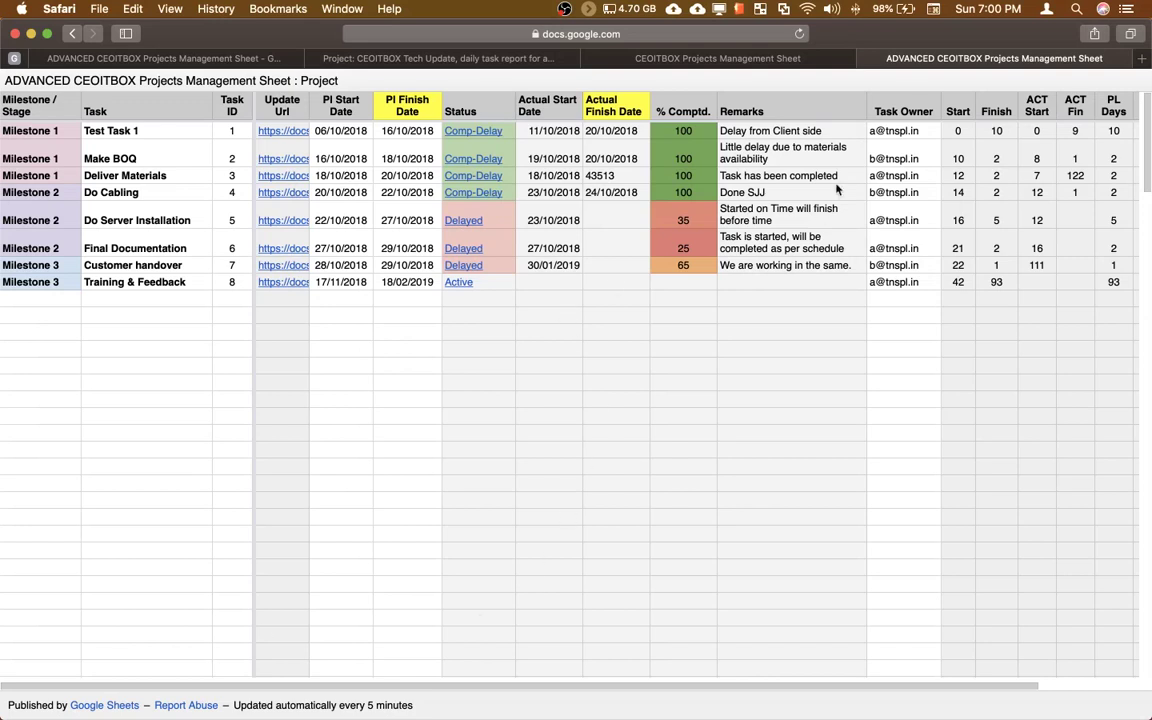
View Test Task 1's update form from the published sheet, close it and show the published page's full web address.
{"action": "left_click", "coordinate": [287, 139]}
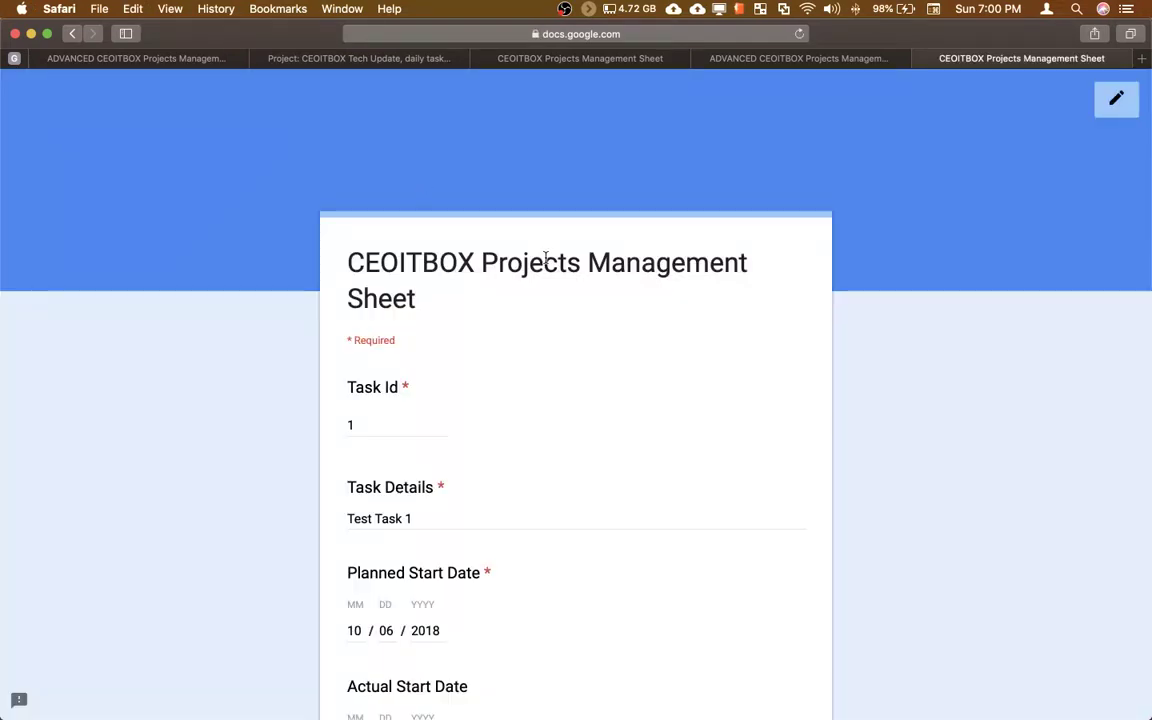
{"action": "left_click", "coordinate": [921, 58]}
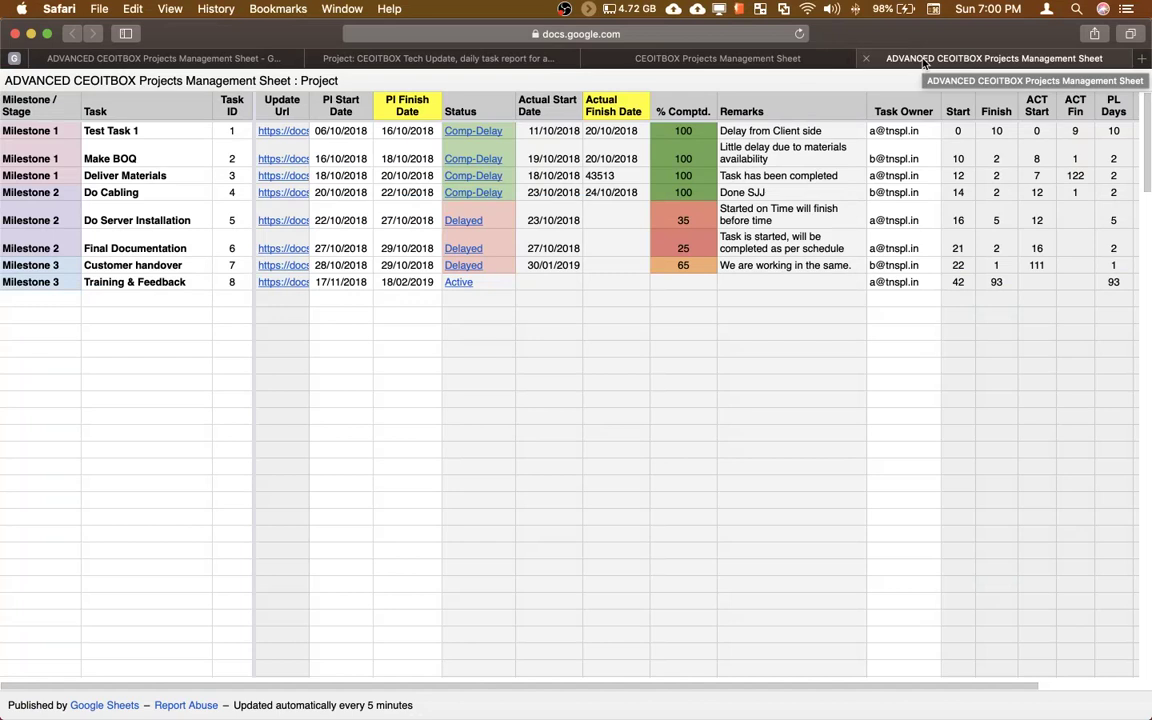
{"action": "left_click", "coordinate": [697, 33]}
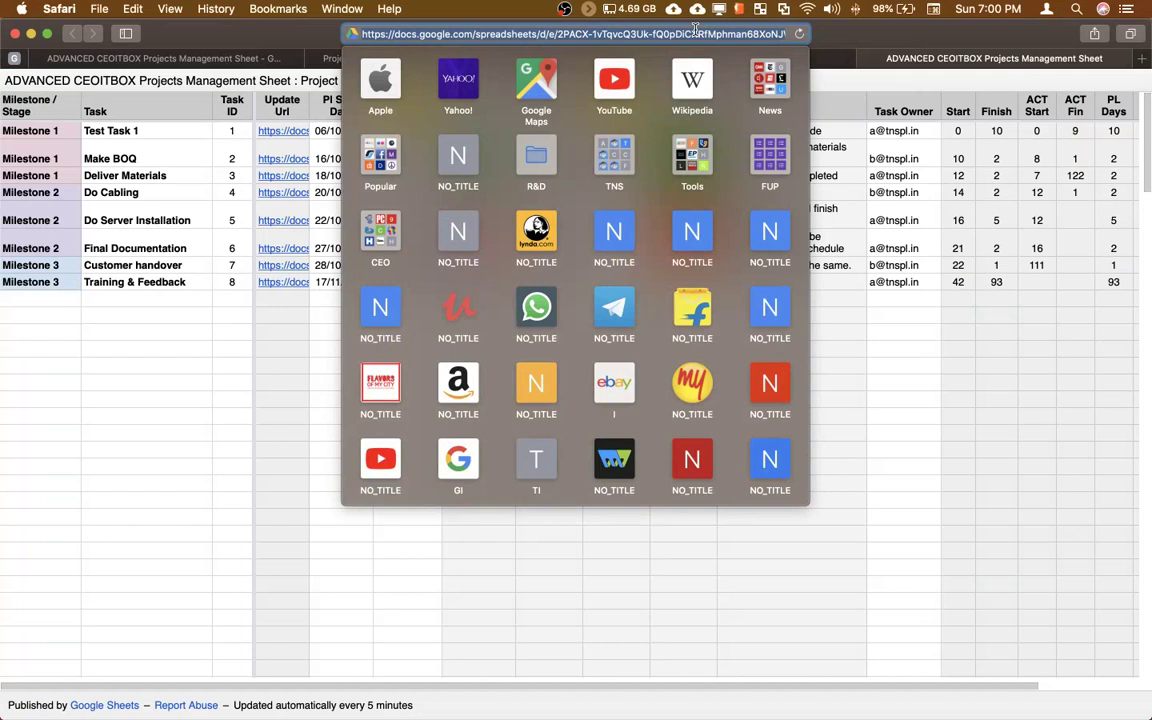
{"action": "key", "text": "Escape"}
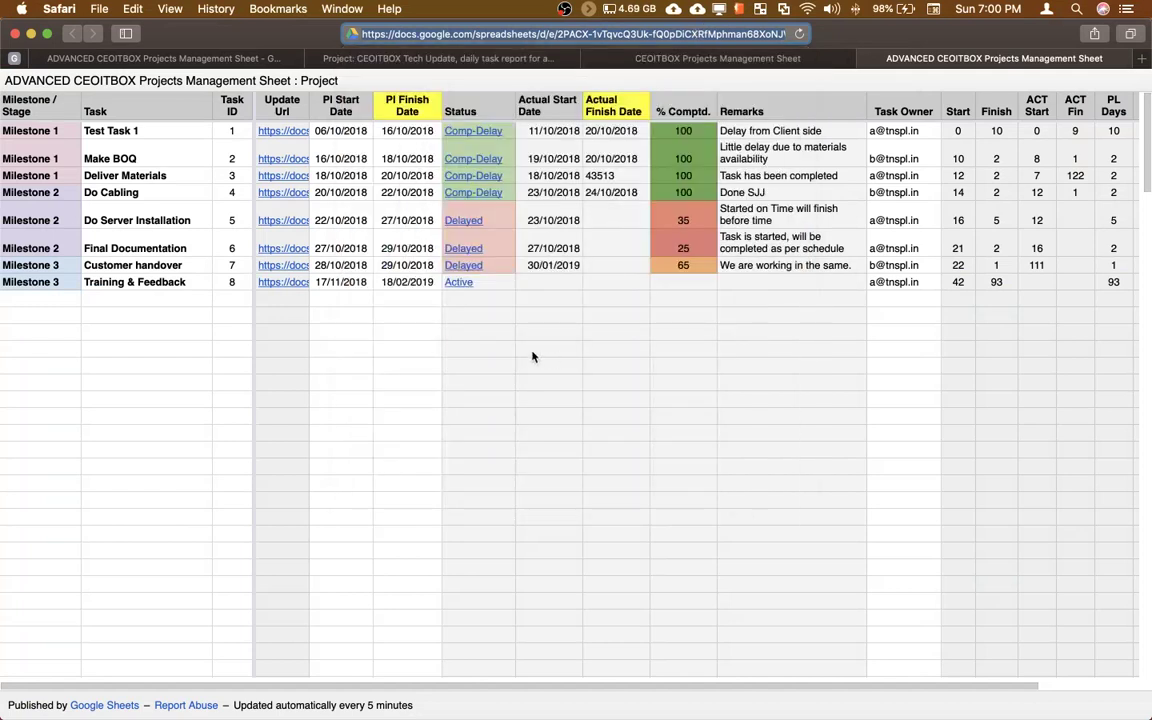
{"action": "left_click", "coordinate": [482, 316]}
{"action": "left_click", "coordinate": [467, 59]}
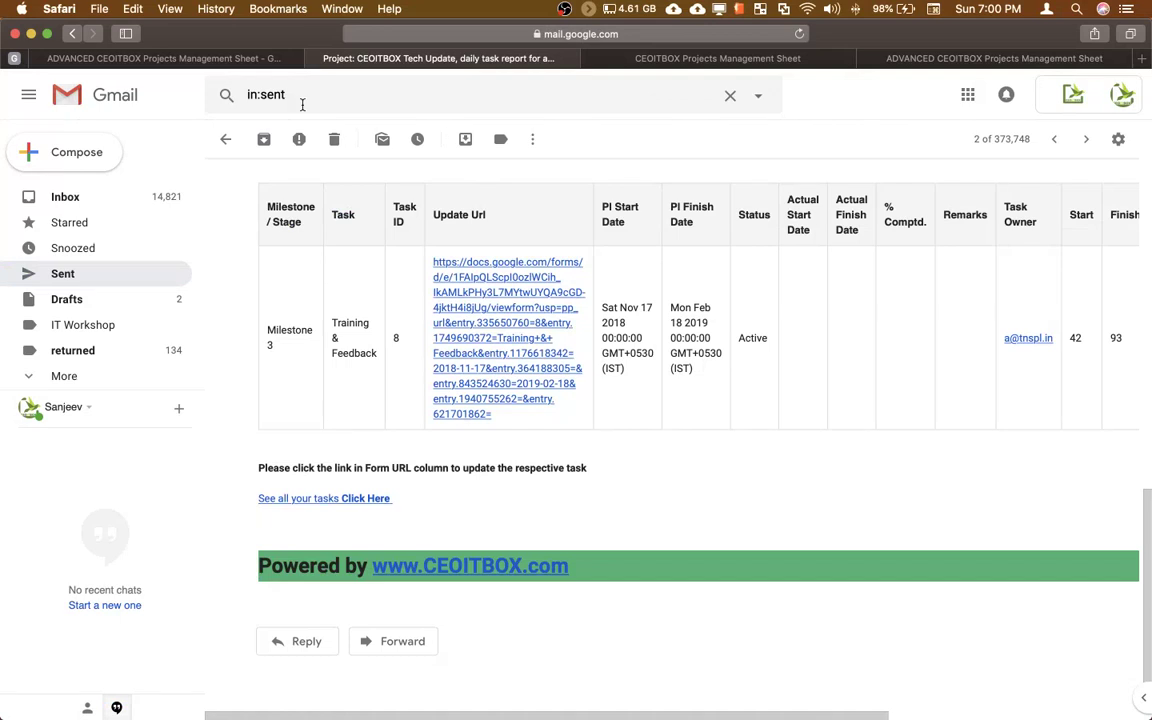
{"action": "left_click", "coordinate": [238, 58]}
{"action": "left_click", "coordinate": [462, 110]}
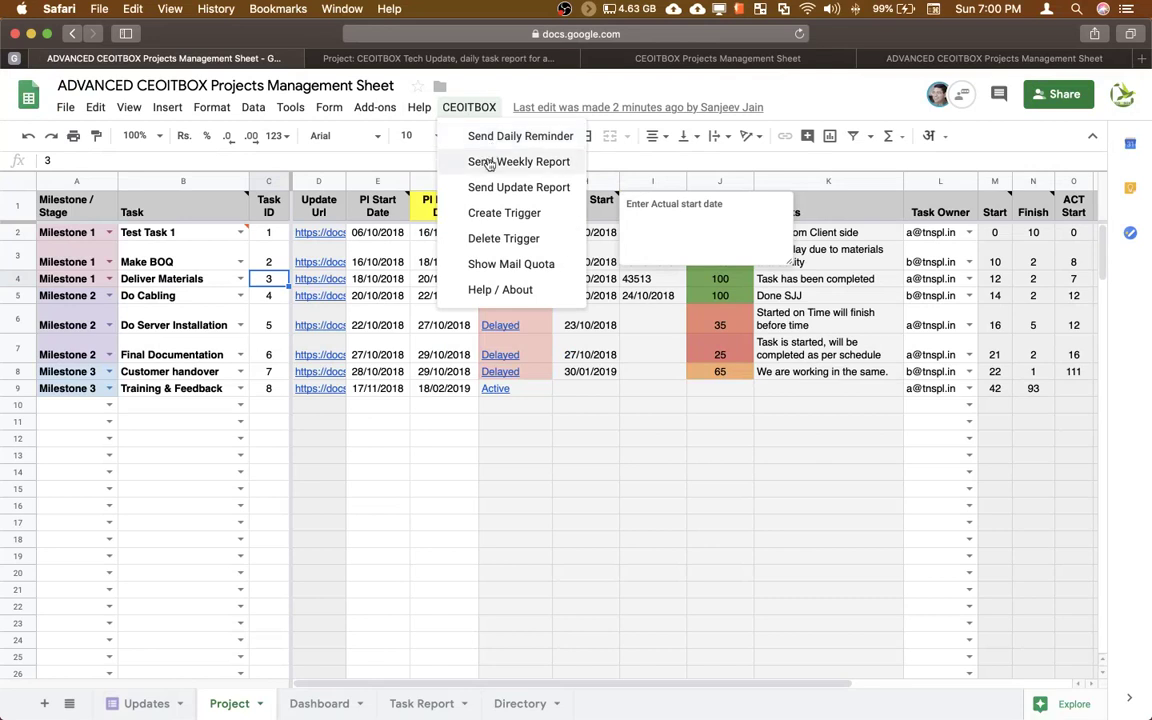
{"action": "left_click", "coordinate": [319, 455]}
Switch to Gmail, examine the sent daily task report for the second task owner and return to the sent mail list.
{"action": "left_click", "coordinate": [538, 60]}
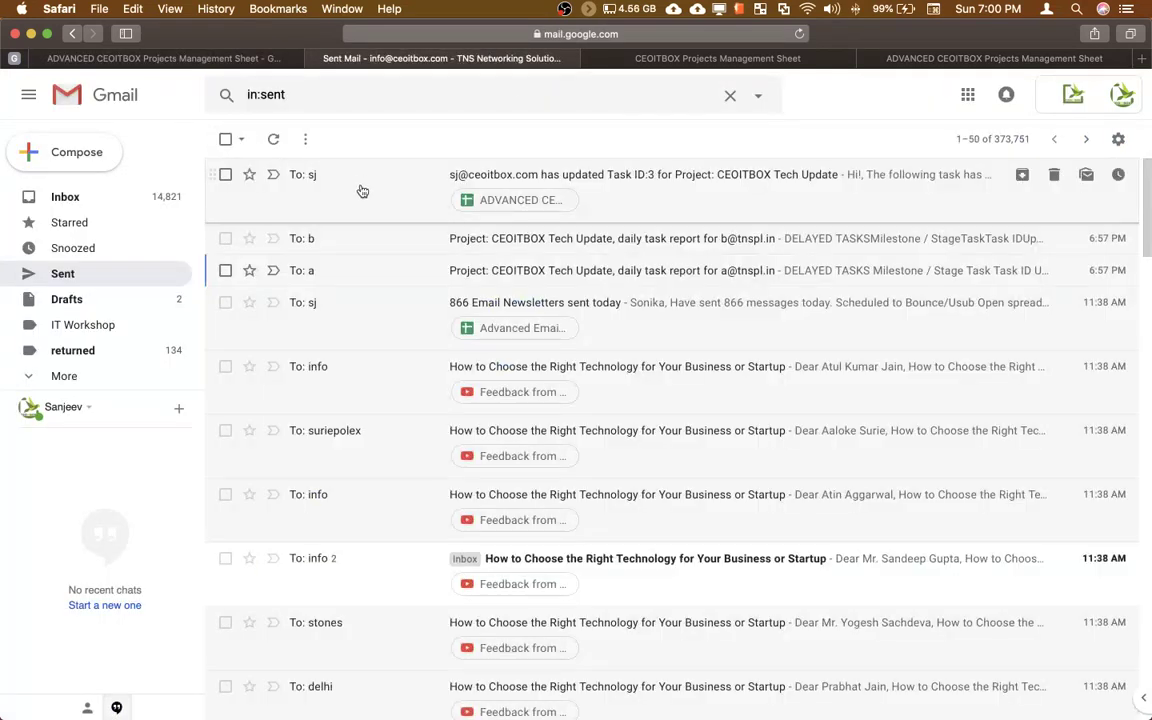
{"action": "left_click", "coordinate": [355, 241]}
{"action": "scroll", "coordinate": [376, 265], "scroll_direction": "down", "scroll_amount": 3}
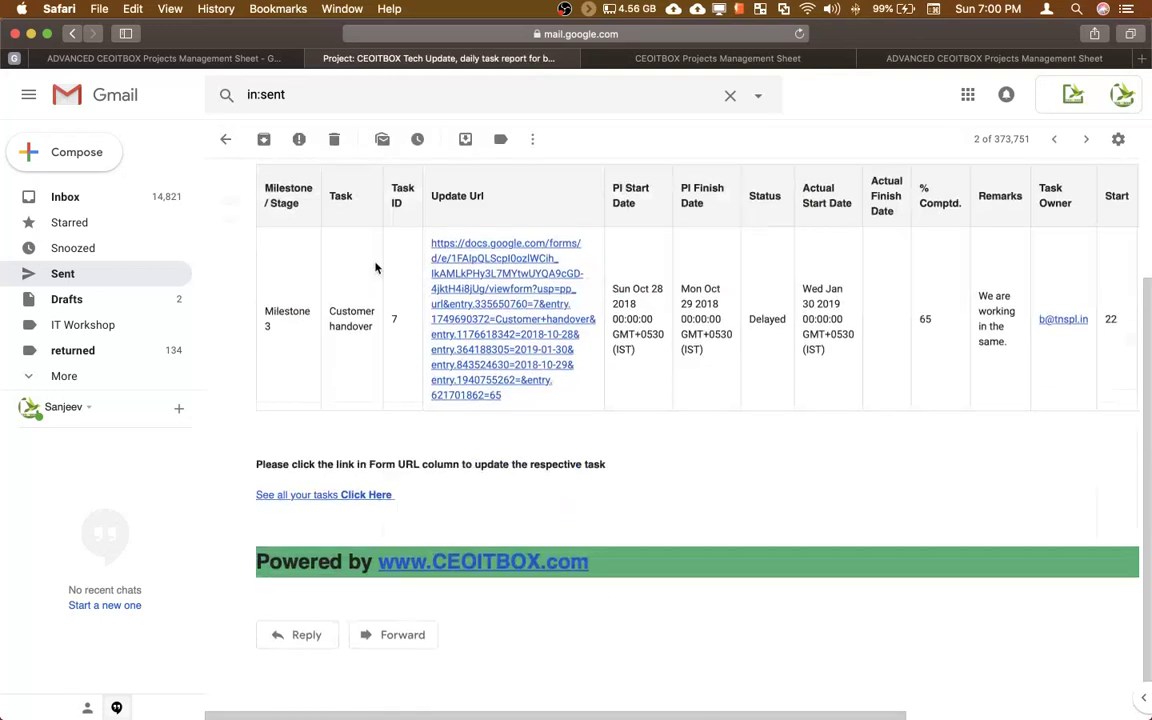
{"action": "scroll", "coordinate": [376, 265], "scroll_direction": "up", "scroll_amount": 3}
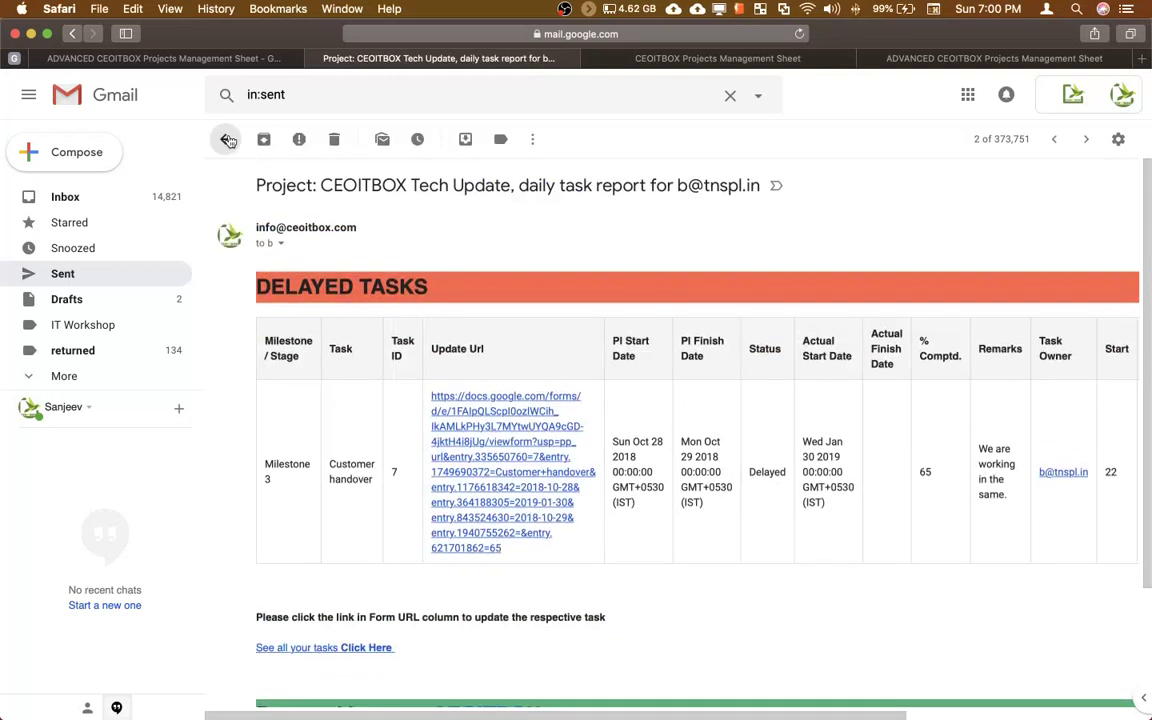
{"action": "left_click", "coordinate": [226, 139]}
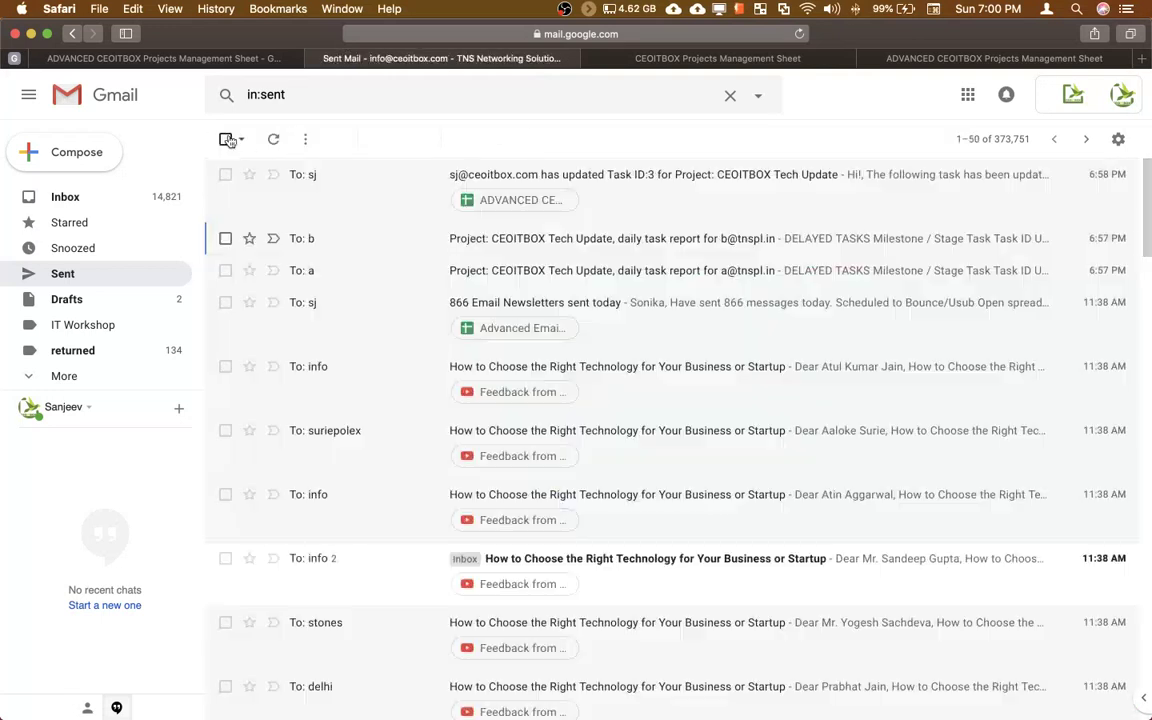
Open the sent notification about the Task ID 3 update and inspect its recipient details and updated-task table.
{"action": "left_click", "coordinate": [441, 174]}
{"action": "left_click", "coordinate": [284, 246]}
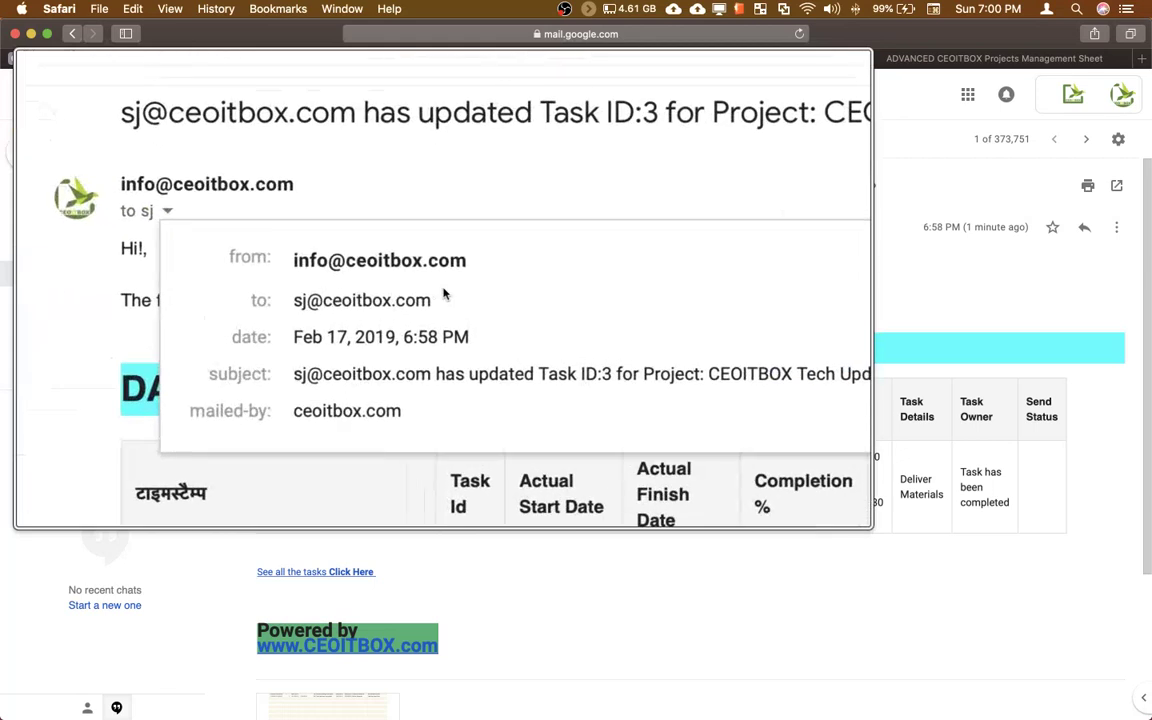
{"action": "left_click", "coordinate": [418, 470]}
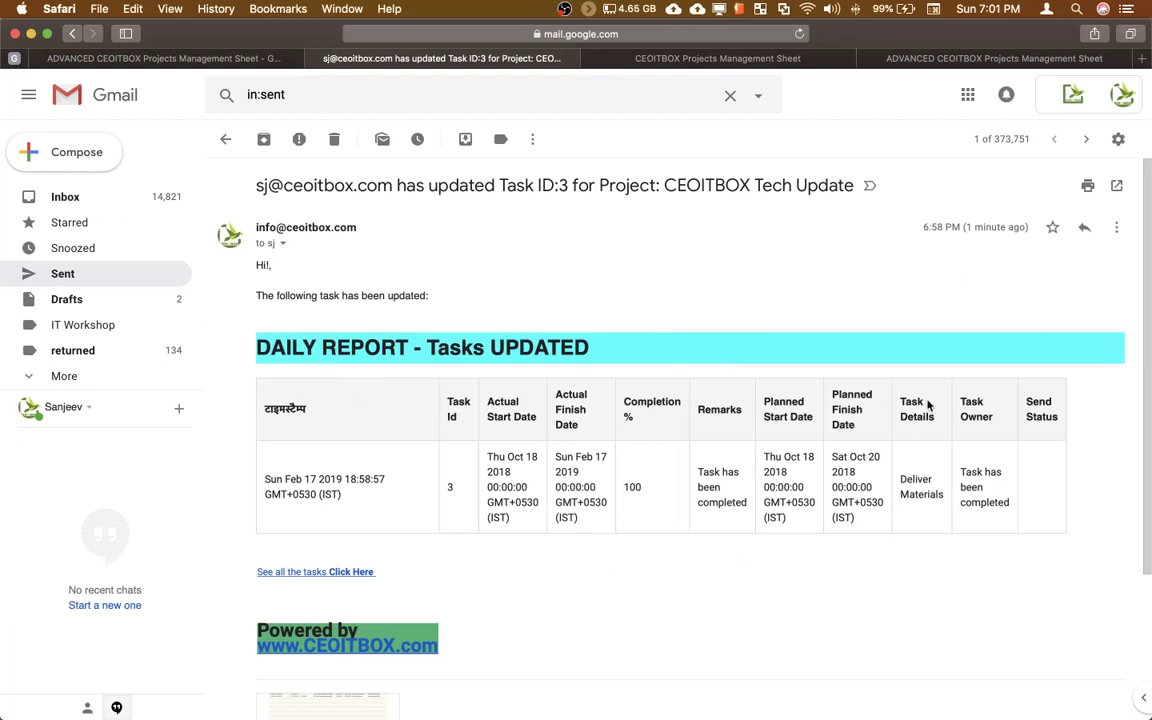
Close the submitted form's confirmation page and return to the project management spreadsheet in Google Sheets.
{"action": "left_click", "coordinate": [695, 60]}
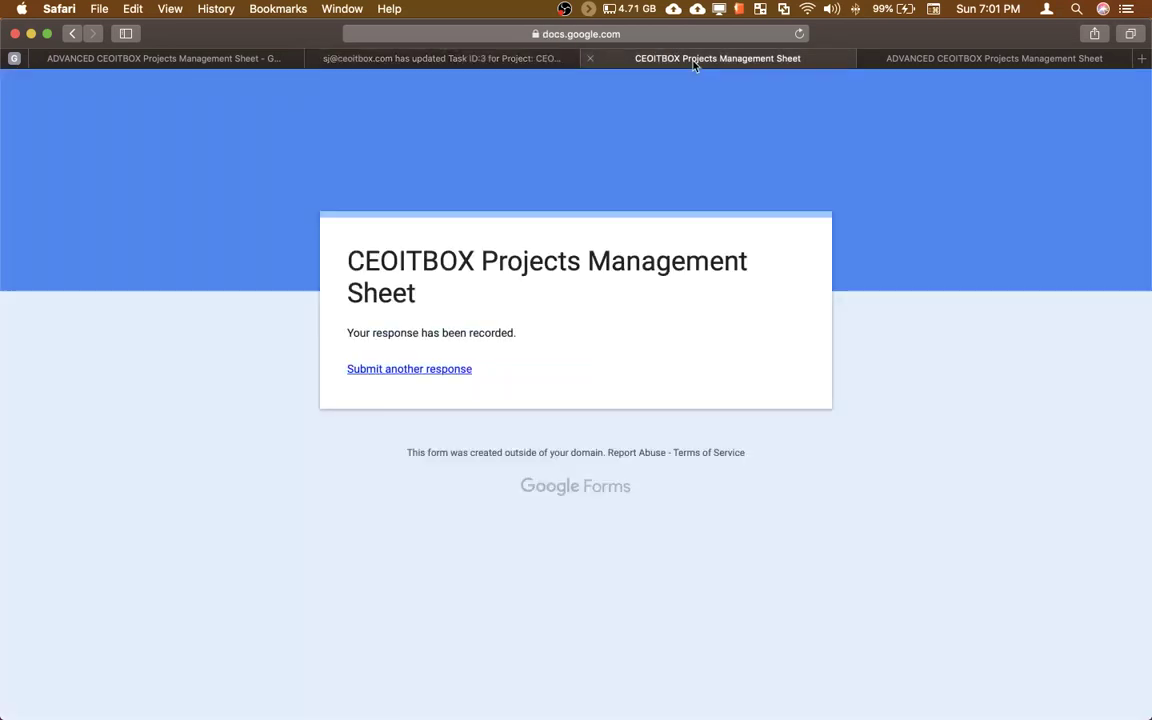
{"action": "left_click", "coordinate": [590, 58]}
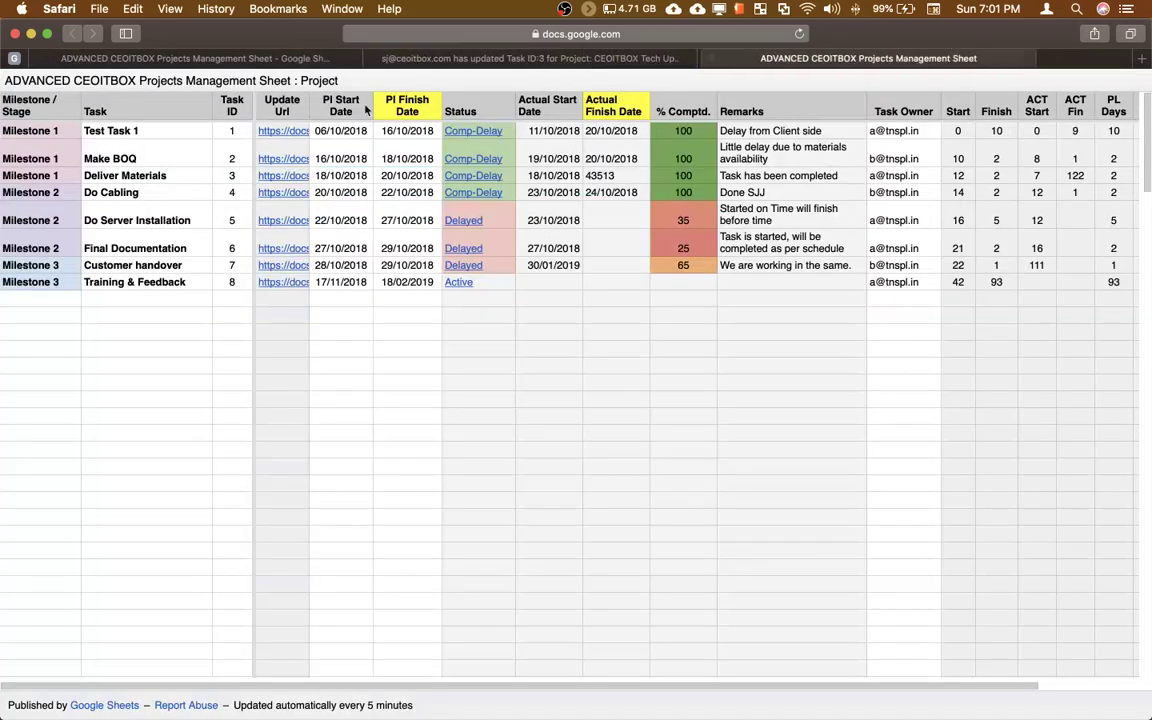
{"action": "left_click", "coordinate": [271, 60]}
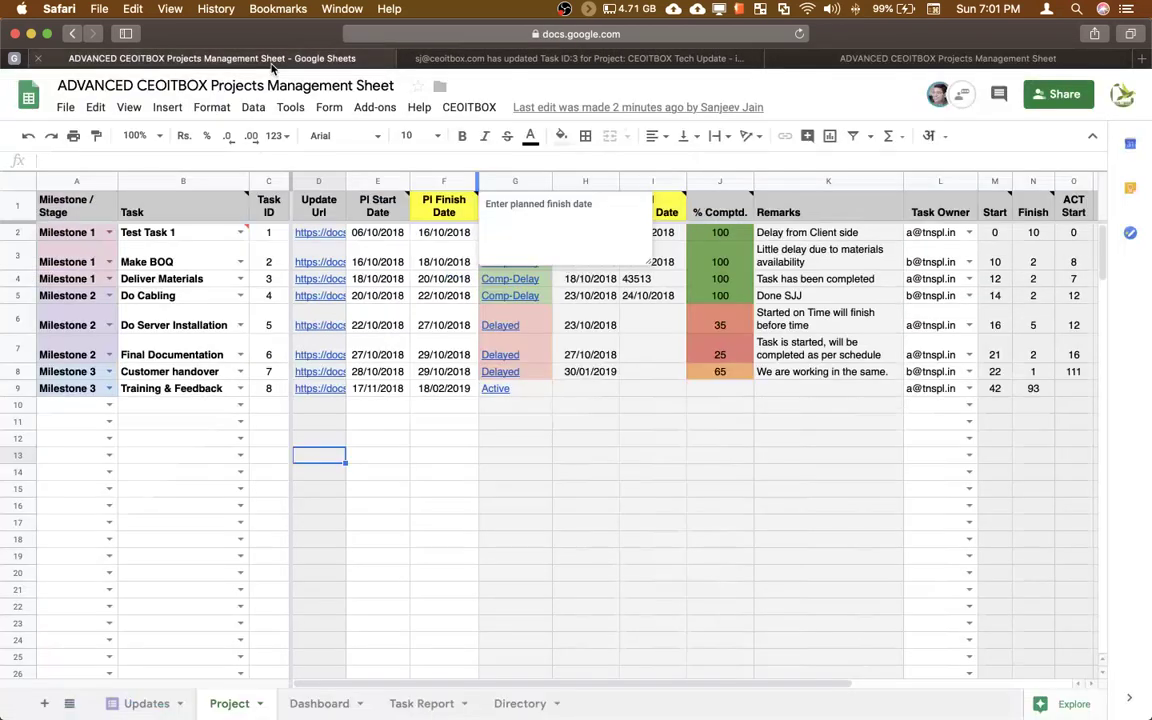
View the logged responses on the Updates sheet and send the weekly report with the CEOITBOX script command.
{"action": "left_click", "coordinate": [146, 703]}
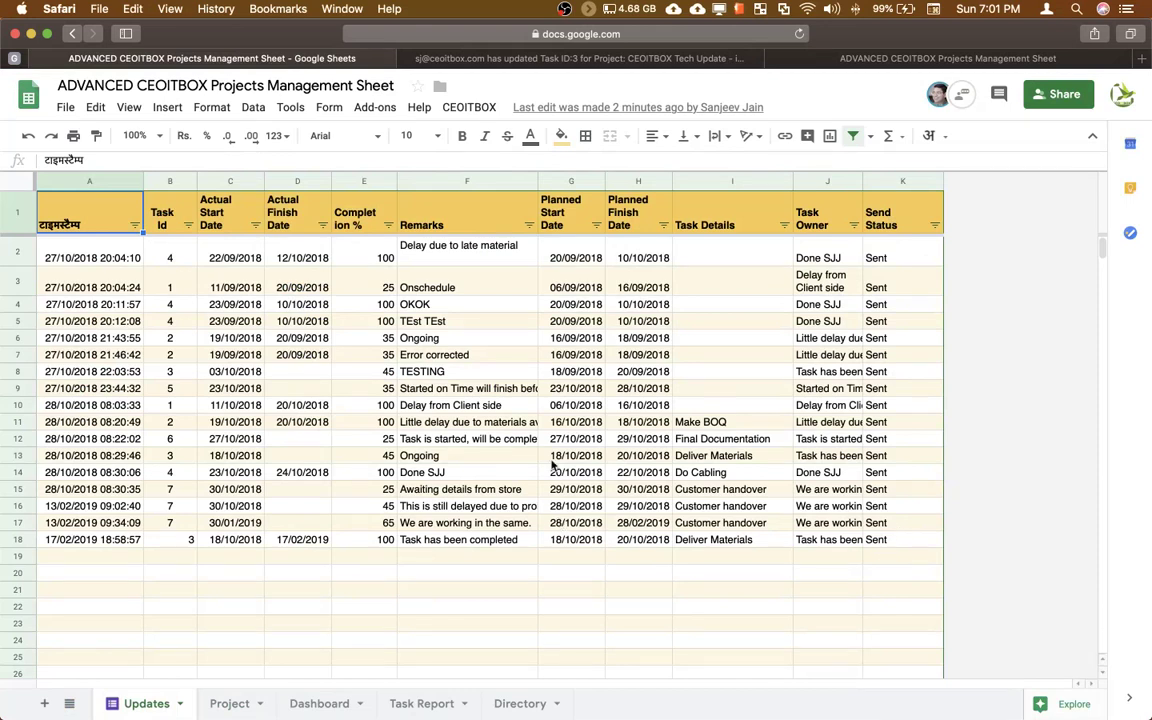
{"action": "left_click", "coordinate": [586, 60]}
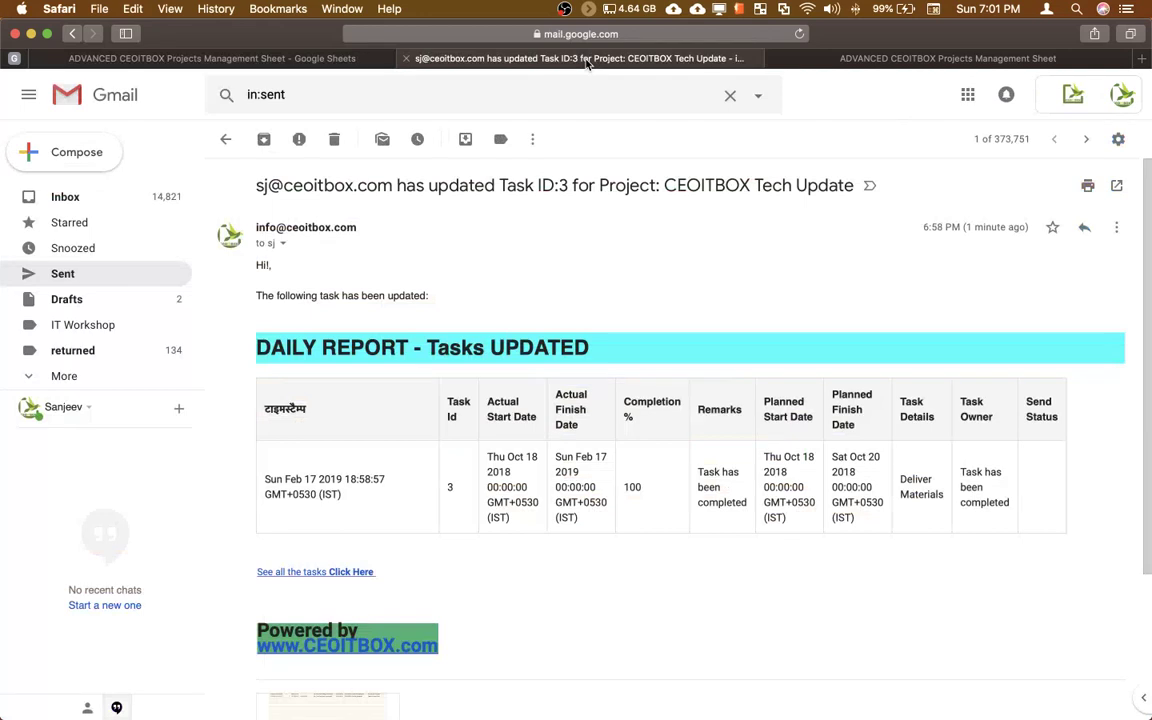
{"action": "left_click", "coordinate": [348, 62]}
{"action": "left_click", "coordinate": [470, 109]}
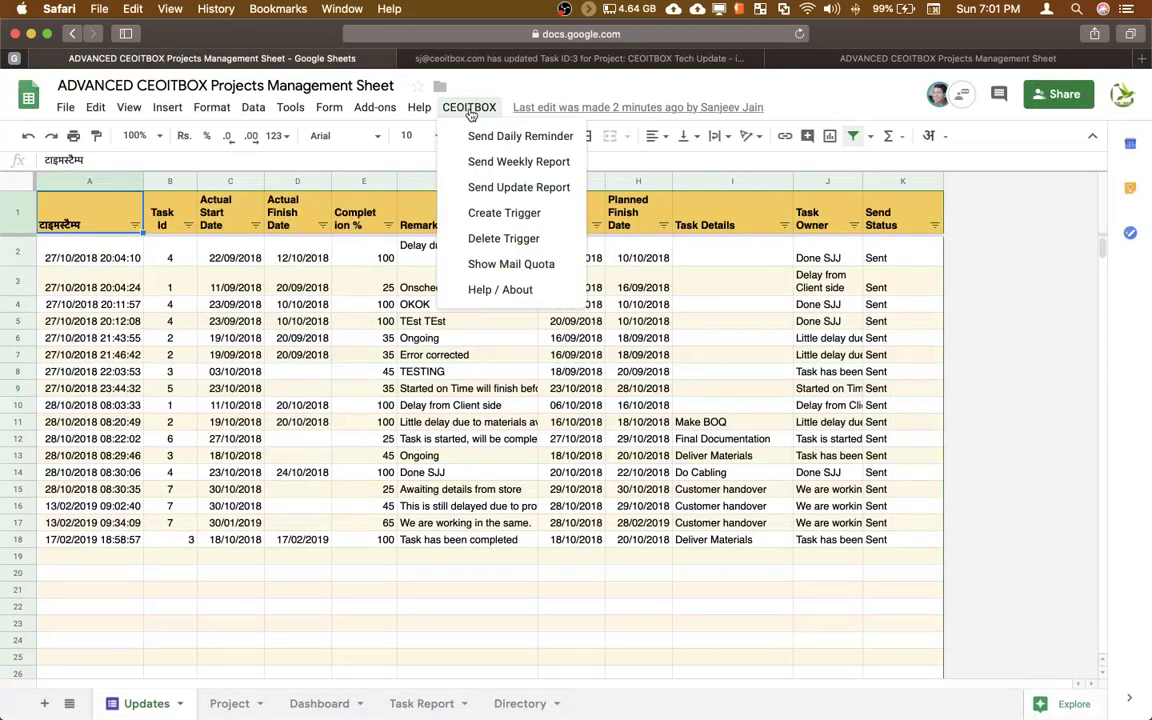
{"action": "left_click", "coordinate": [503, 170]}
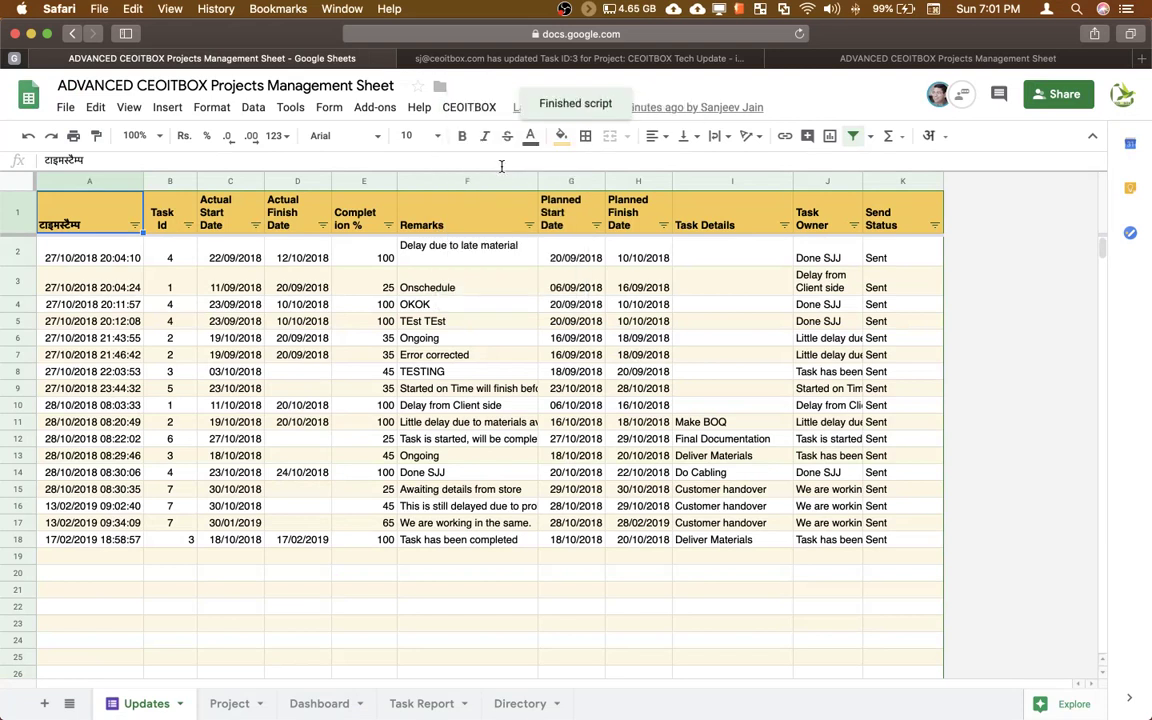
Switch to Gmail, refresh the sent mail list and open the report on delayed tasks for the CEOITBOX Tech Update project.
{"action": "left_click", "coordinate": [693, 60]}
{"action": "left_click", "coordinate": [223, 140]}
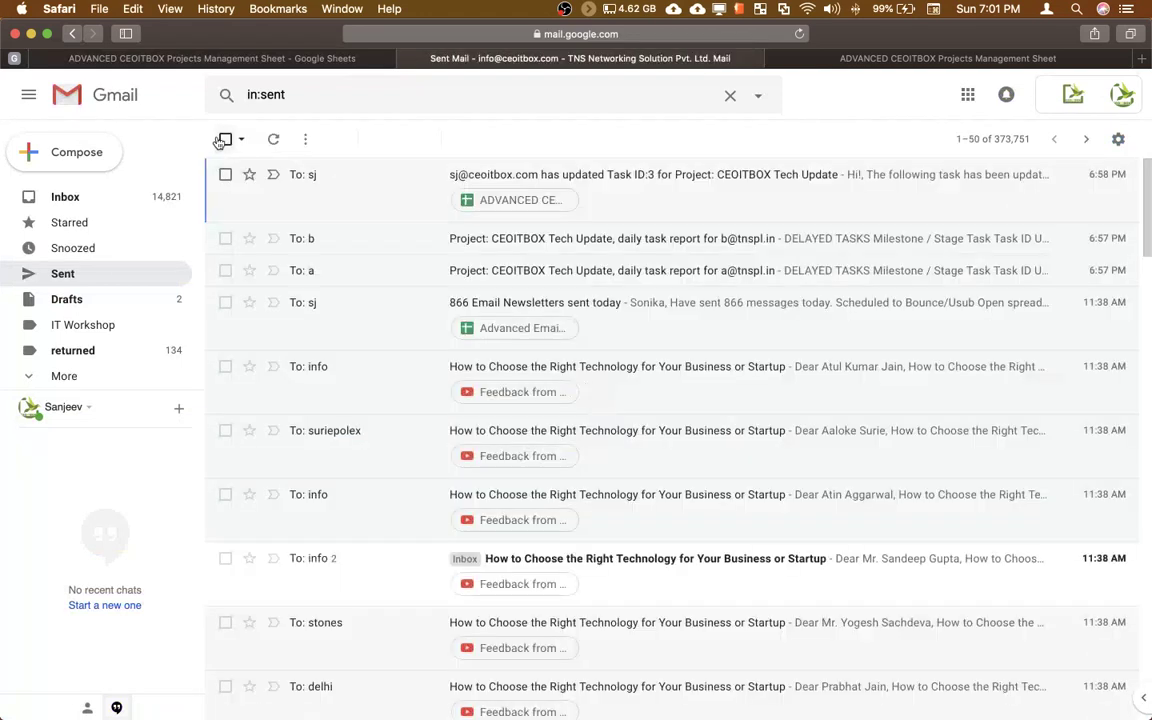
{"action": "left_click", "coordinate": [272, 138]}
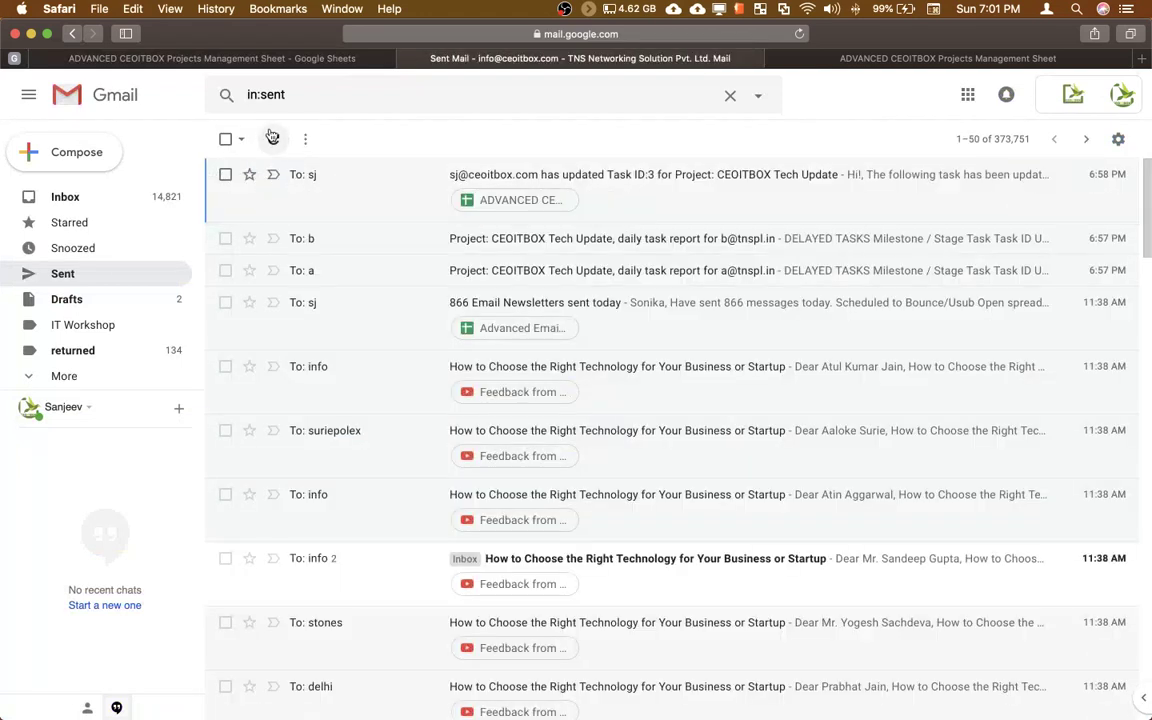
{"action": "left_click", "coordinate": [452, 175]}
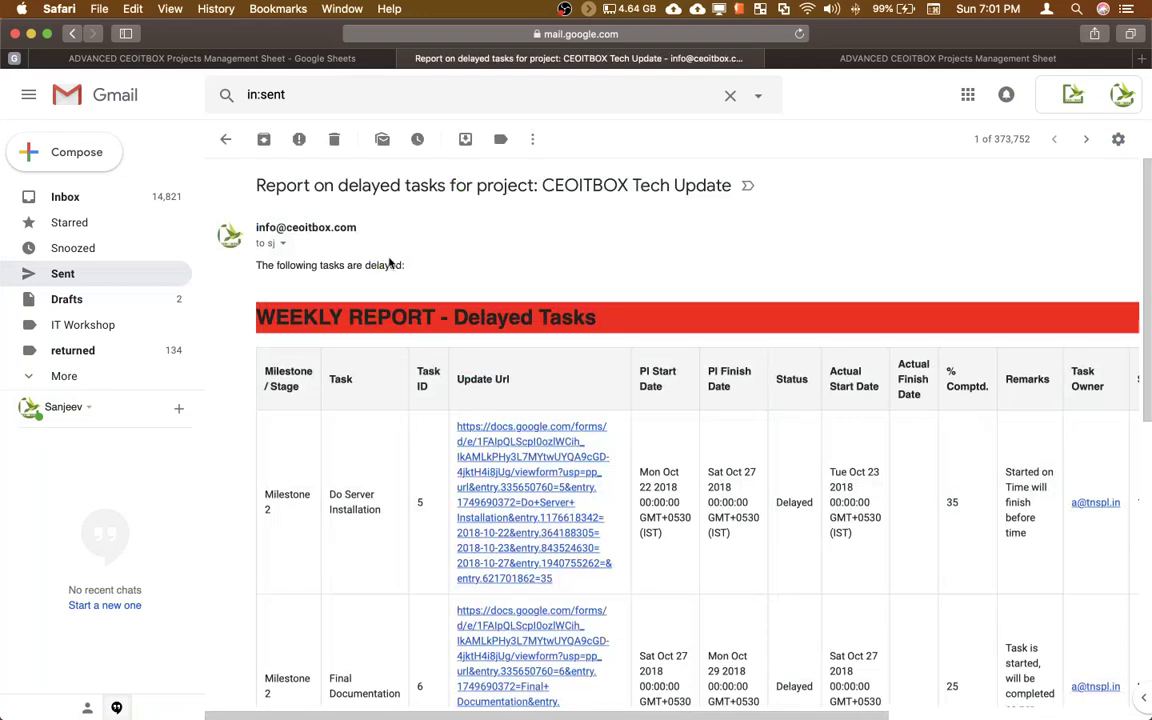
Examine the weekly report's delayed tasks table across all its rows and columns, down to the spreadsheet attachment.
{"action": "scroll", "coordinate": [496, 262], "scroll_direction": "down", "scroll_amount": 5}
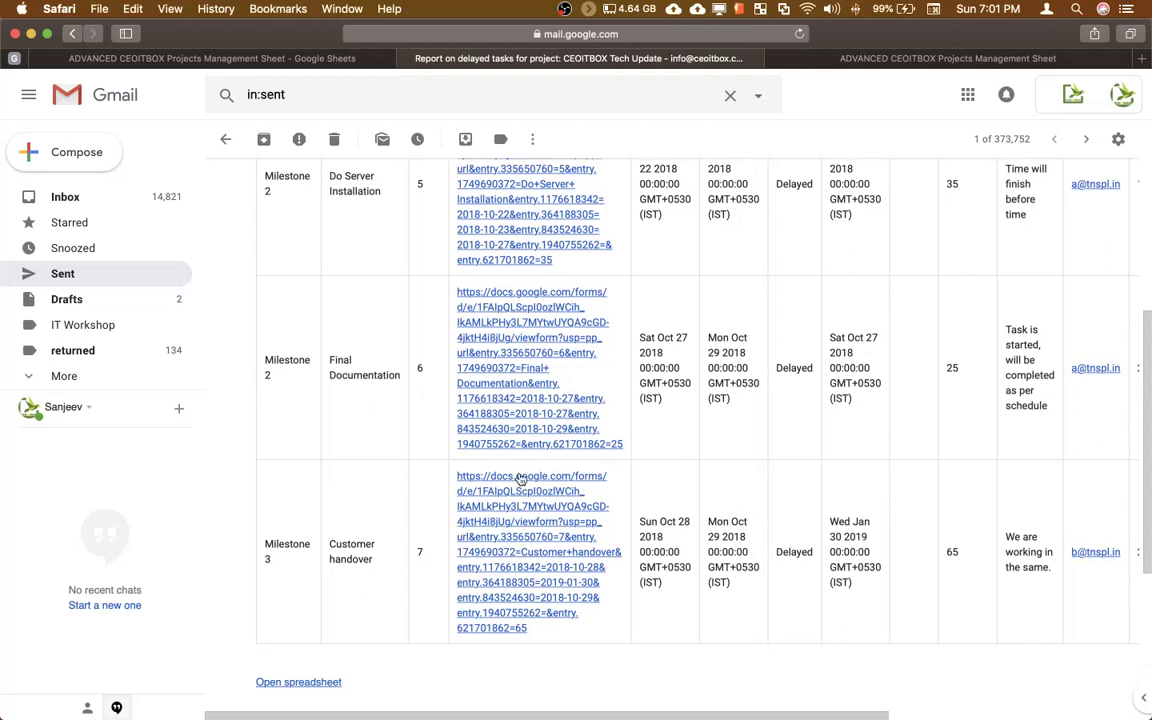
{"action": "scroll", "coordinate": [524, 215], "scroll_direction": "up", "scroll_amount": 3}
{"action": "scroll", "coordinate": [524, 215], "scroll_direction": "up", "scroll_amount": 1}
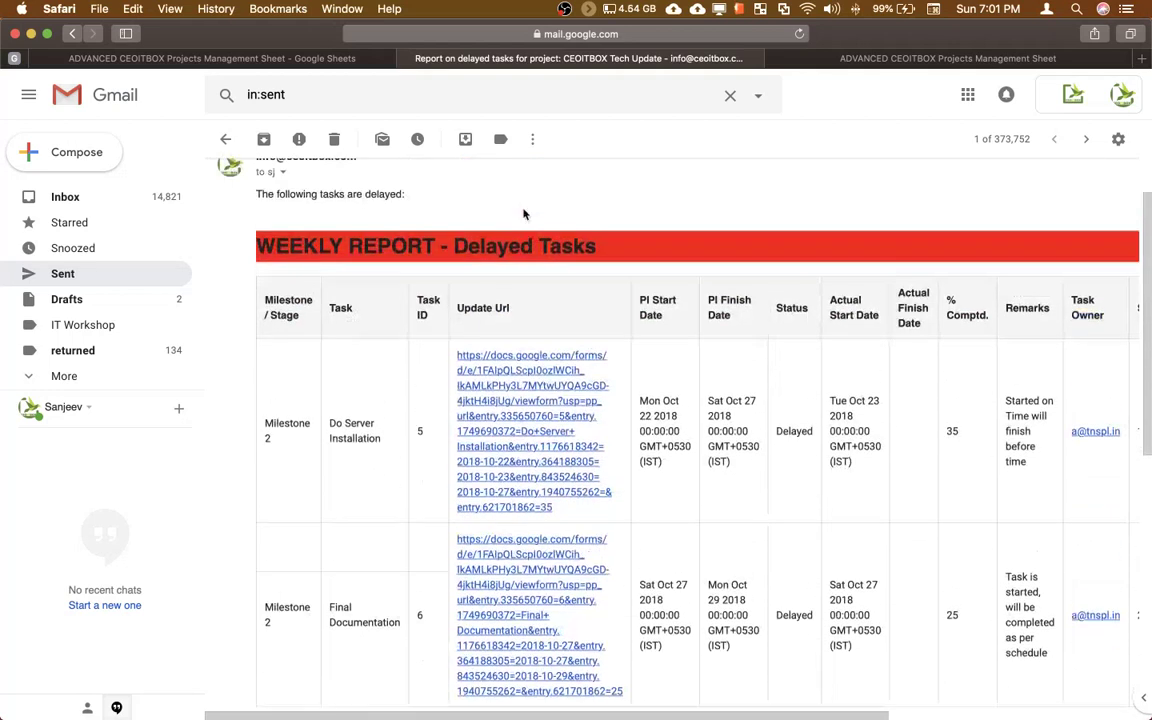
{"action": "scroll", "coordinate": [527, 216], "scroll_direction": "down", "scroll_amount": 6}
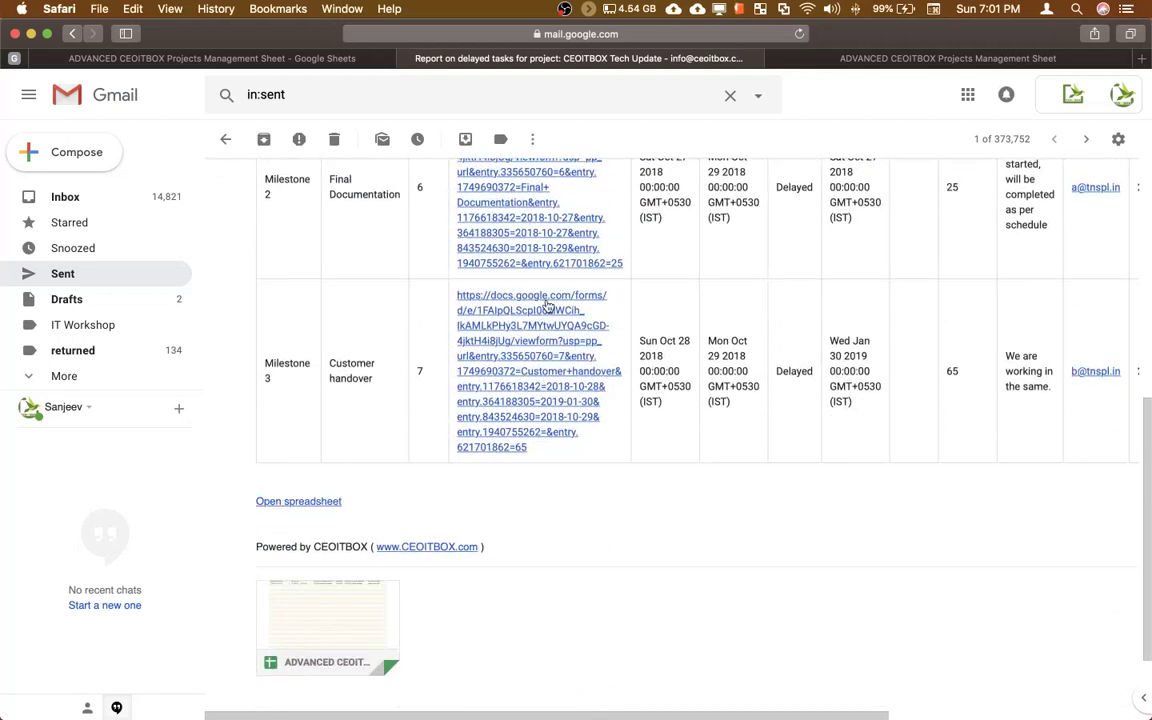
{"action": "scroll", "coordinate": [548, 305], "scroll_direction": "up", "scroll_amount": 10}
{"action": "scroll", "coordinate": [548, 305], "scroll_direction": "right", "scroll_amount": 5}
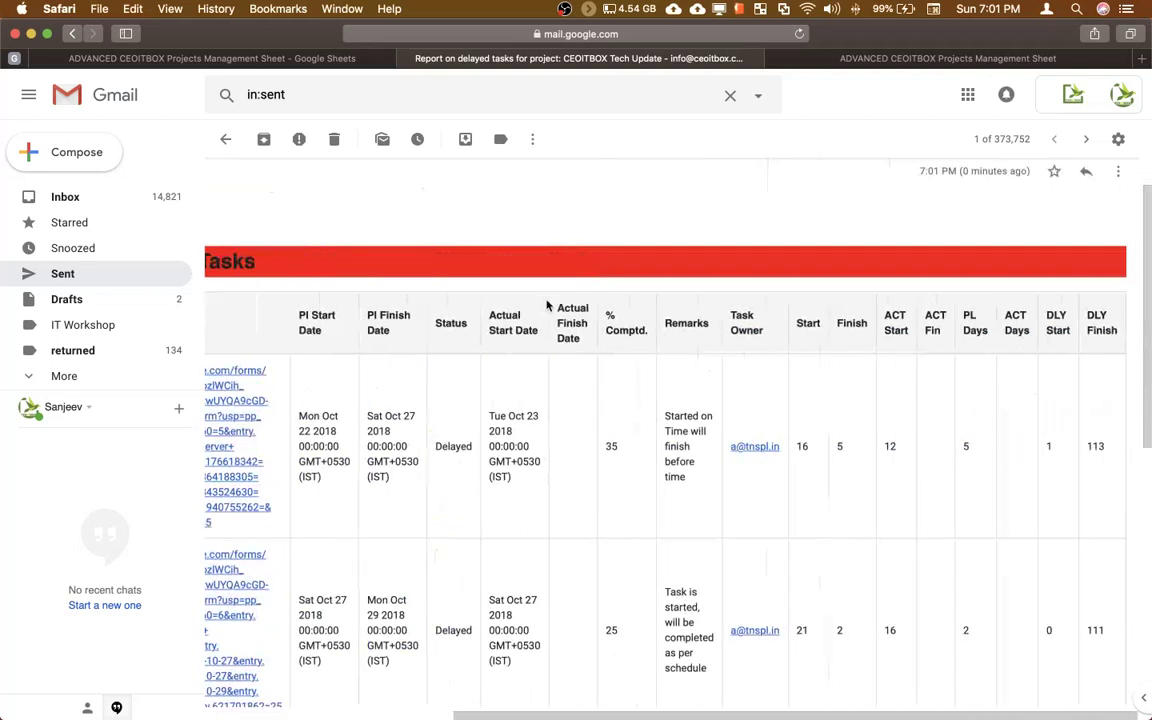
{"action": "scroll", "coordinate": [548, 305], "scroll_direction": "left", "scroll_amount": 5}
{"action": "scroll", "coordinate": [545, 303], "scroll_direction": "down", "scroll_amount": 10}
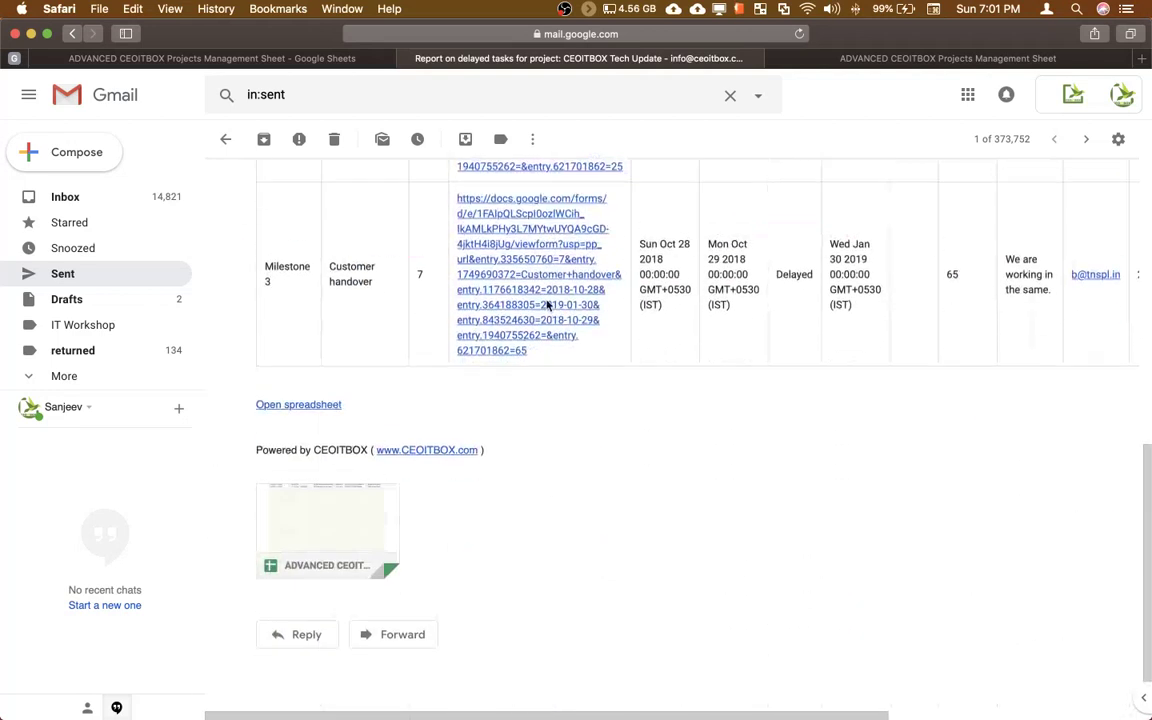
View the spreadsheet attached to the weekly report, close it and the published Project page, and return to the email's start.
{"action": "left_click", "coordinate": [353, 518]}
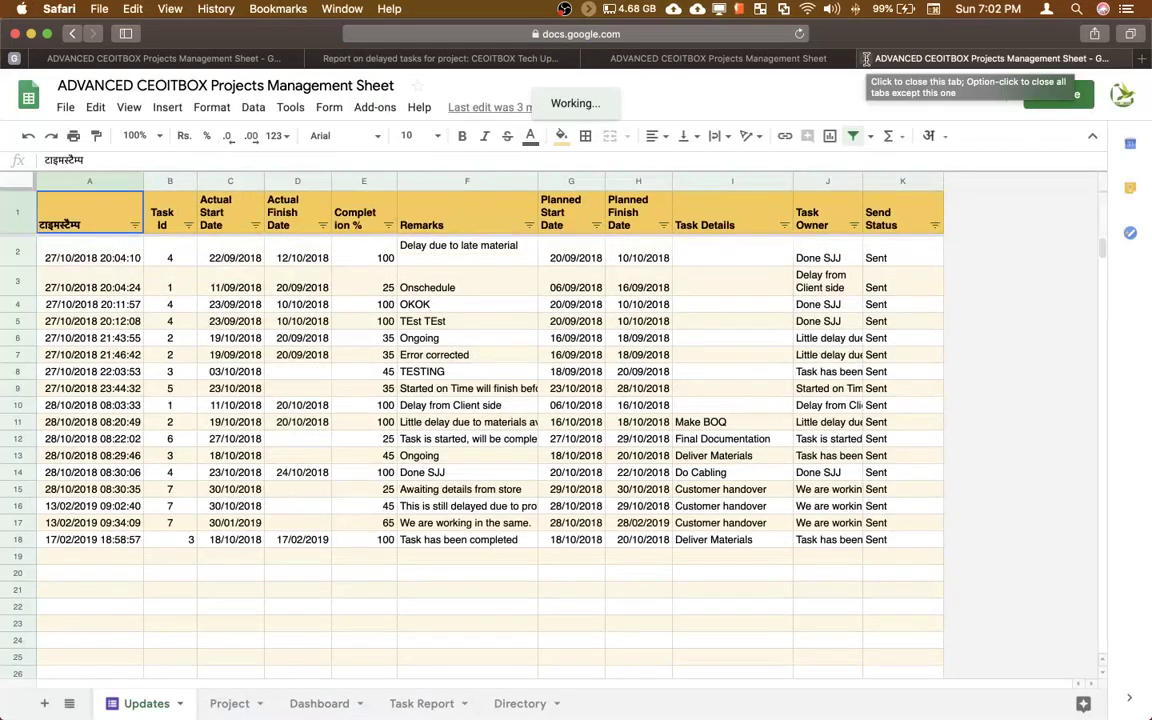
{"action": "left_click", "coordinate": [866, 58]}
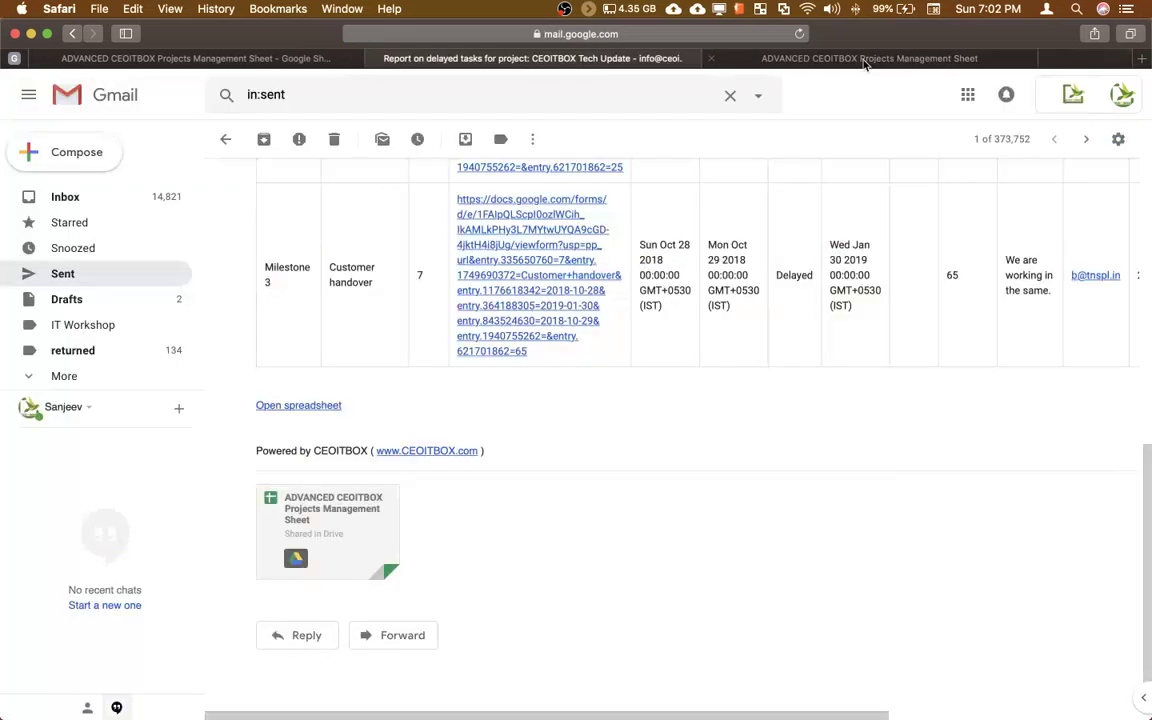
{"action": "left_click", "coordinate": [827, 60]}
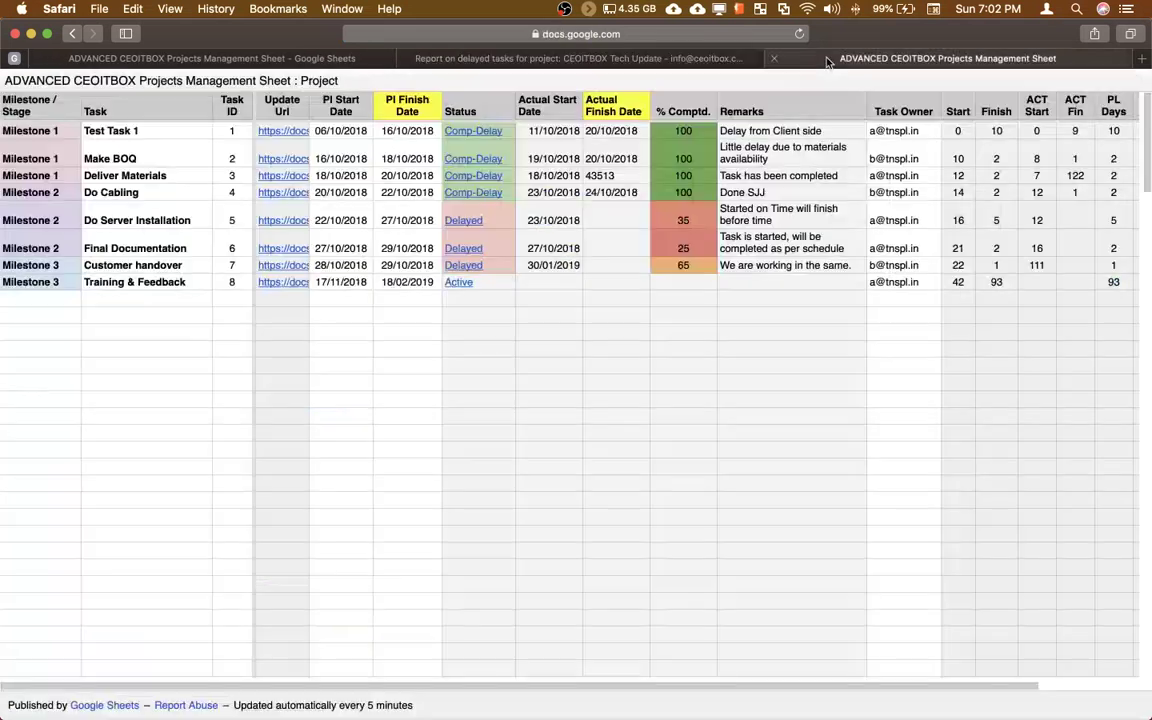
{"action": "left_click", "coordinate": [773, 58]}
{"action": "scroll", "coordinate": [589, 327], "scroll_direction": "up", "scroll_amount": 10}
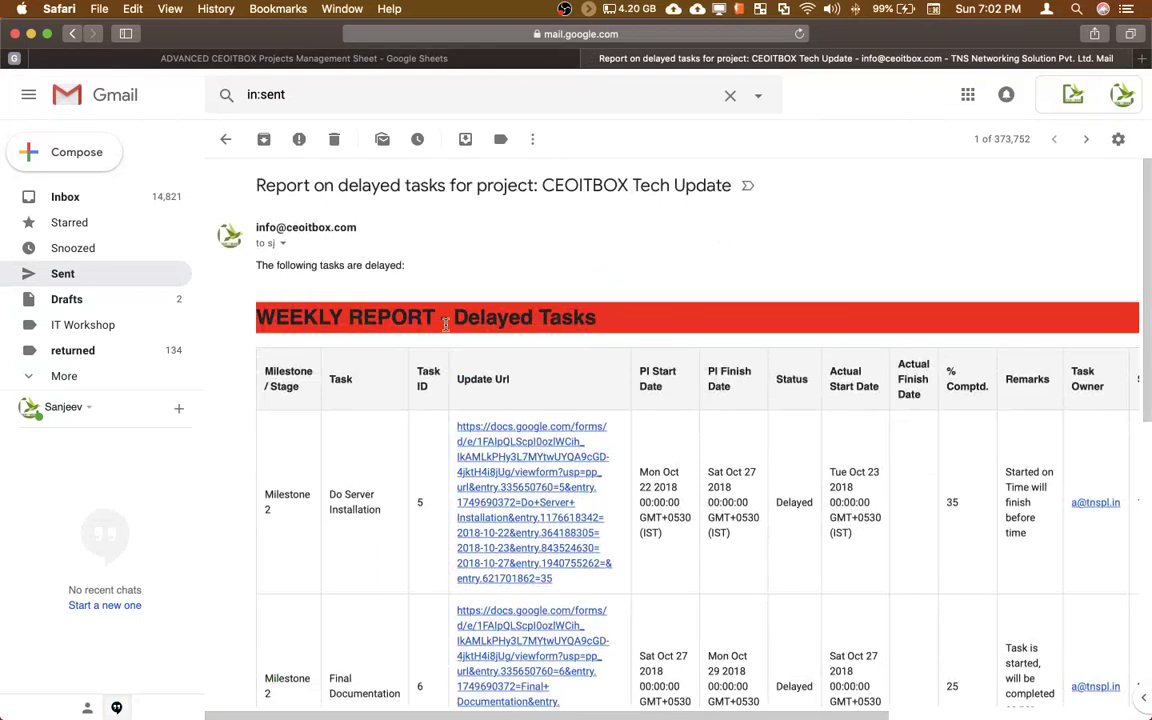
Switch back to the project spreadsheet and examine the Dashboard's delayed tasks list with its planned and actual Gantt charts.
{"action": "left_click", "coordinate": [226, 140]}
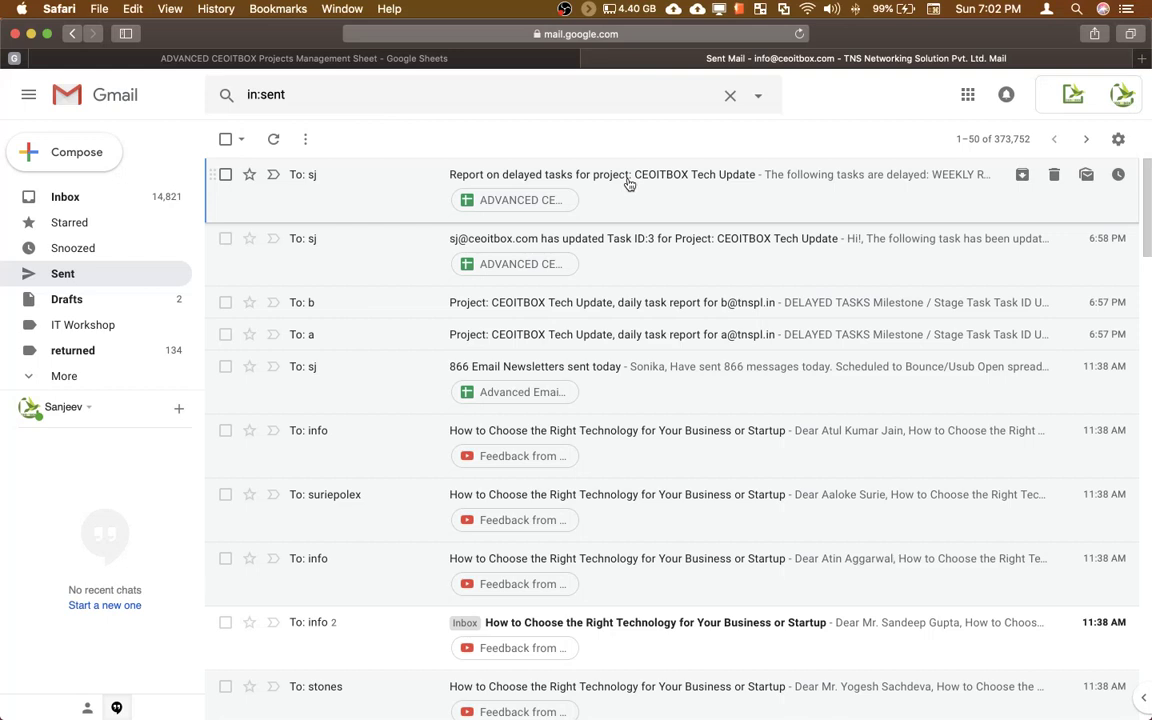
{"action": "left_click", "coordinate": [495, 56]}
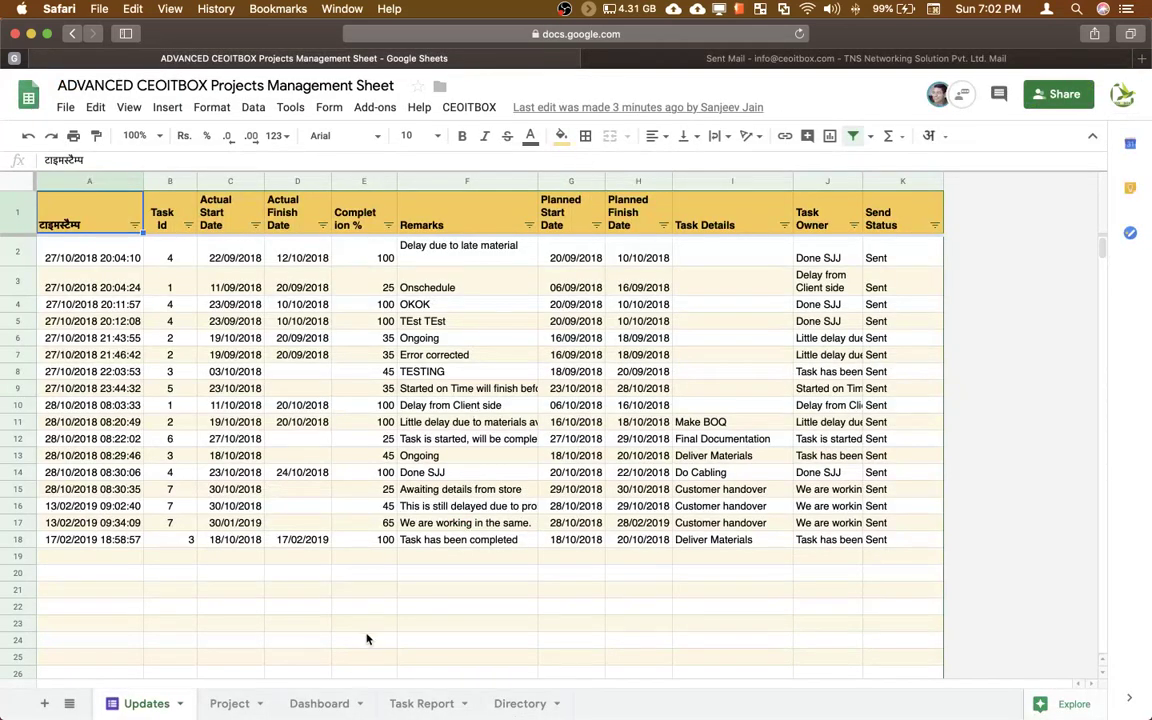
{"action": "left_click", "coordinate": [333, 706]}
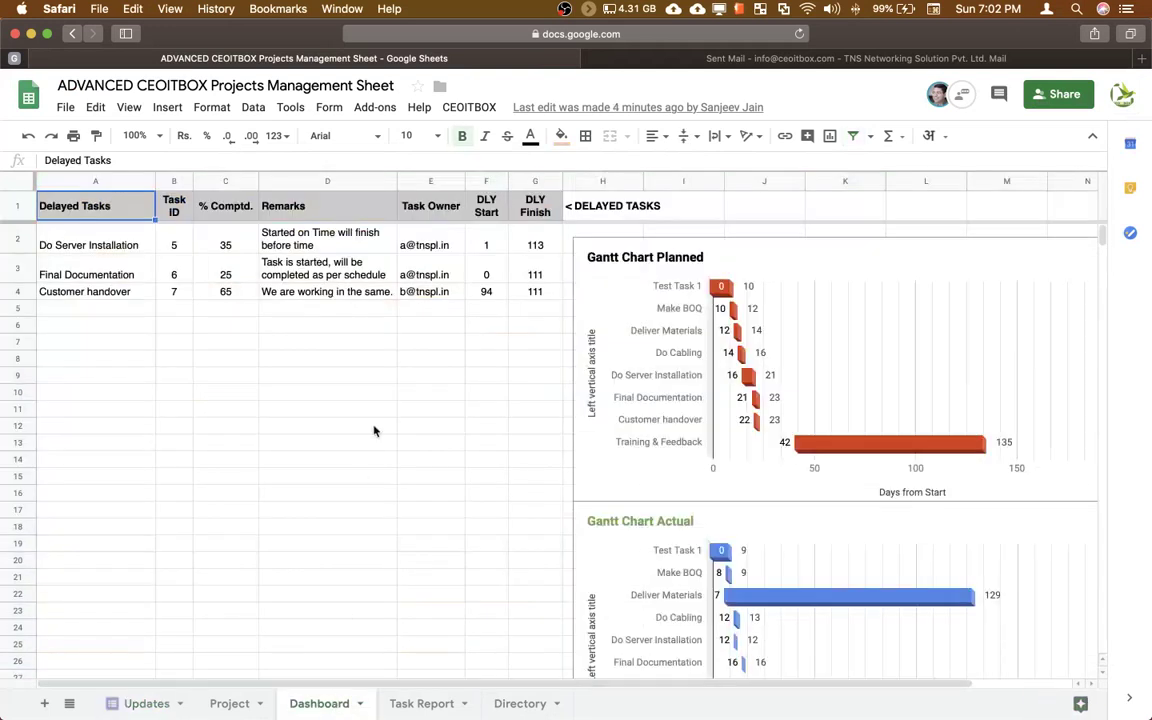
{"action": "left_click", "coordinate": [380, 375]}
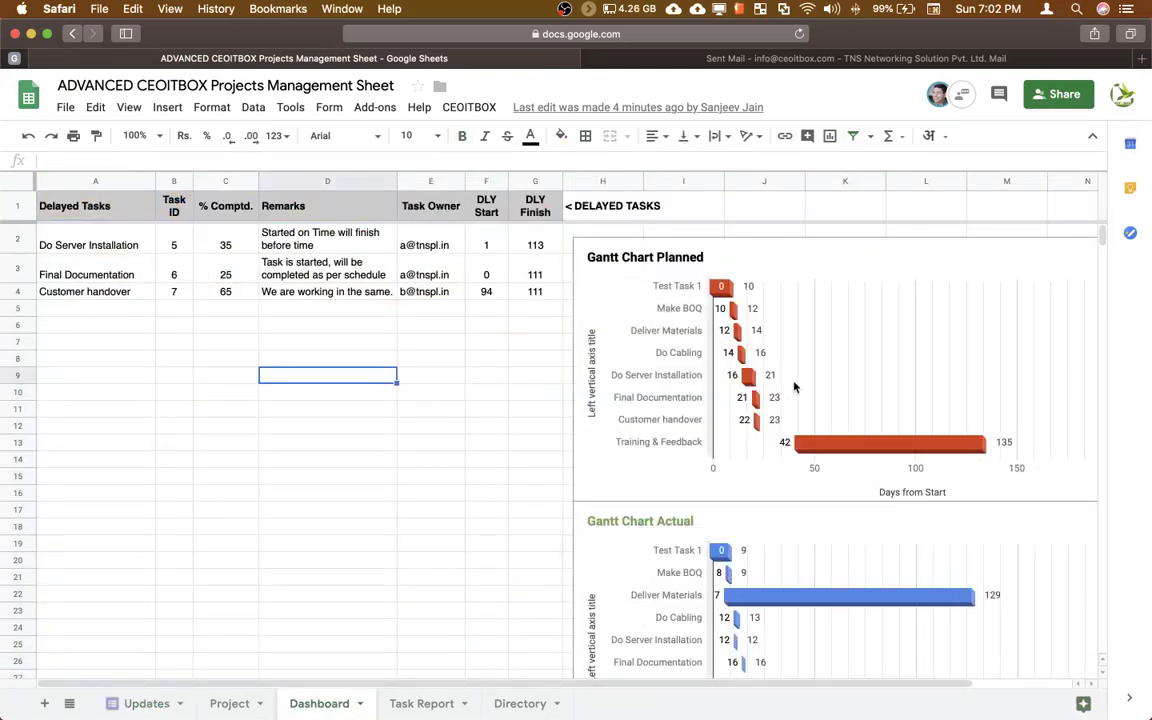
{"action": "scroll", "coordinate": [794, 387], "scroll_direction": "right", "scroll_amount": 2}
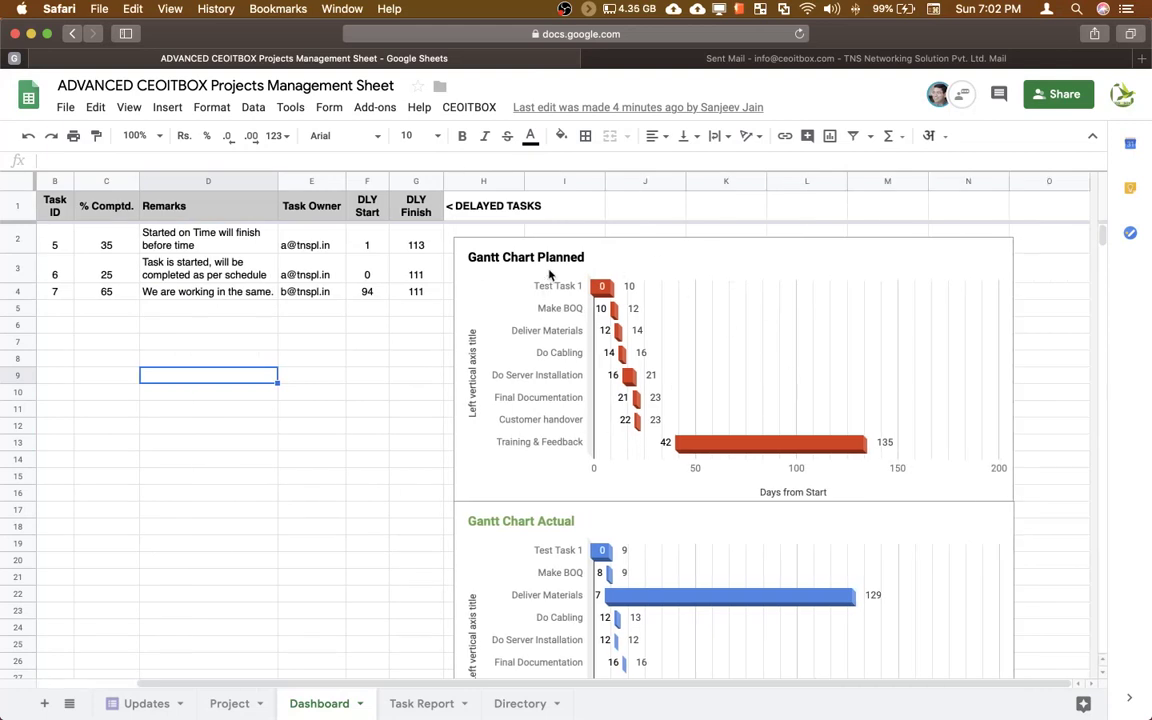
{"action": "scroll", "coordinate": [621, 443], "scroll_direction": "down", "scroll_amount": 5}
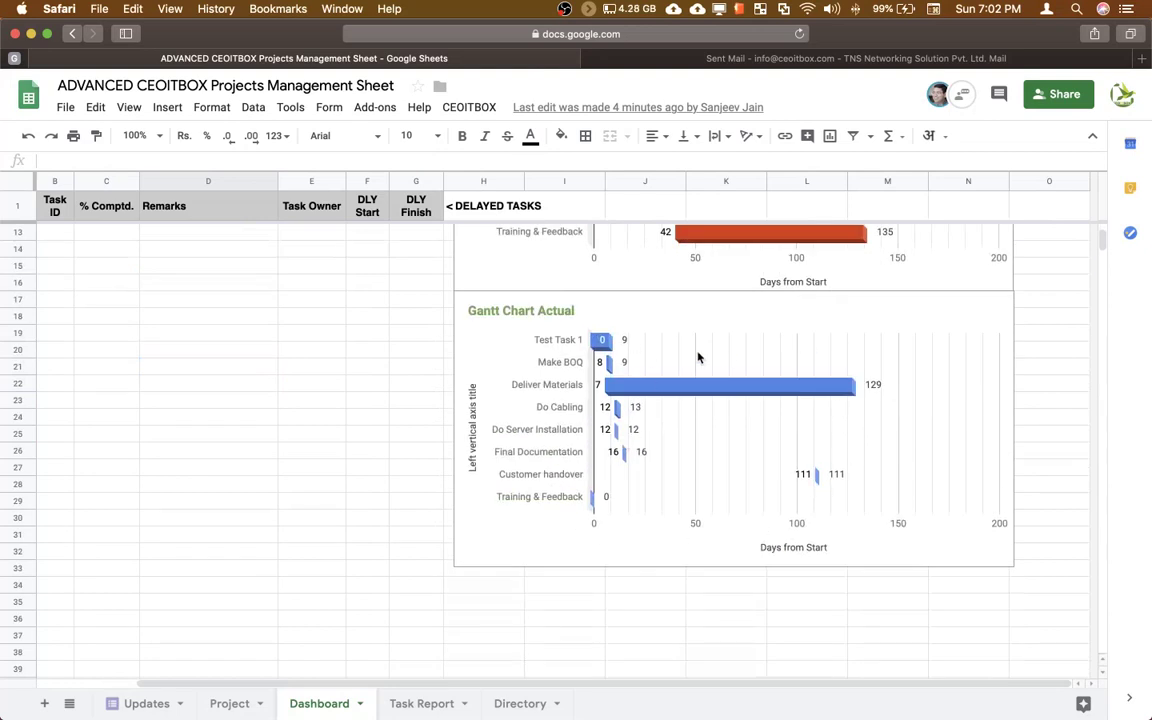
{"action": "scroll", "coordinate": [698, 357], "scroll_direction": "up", "scroll_amount": 5}
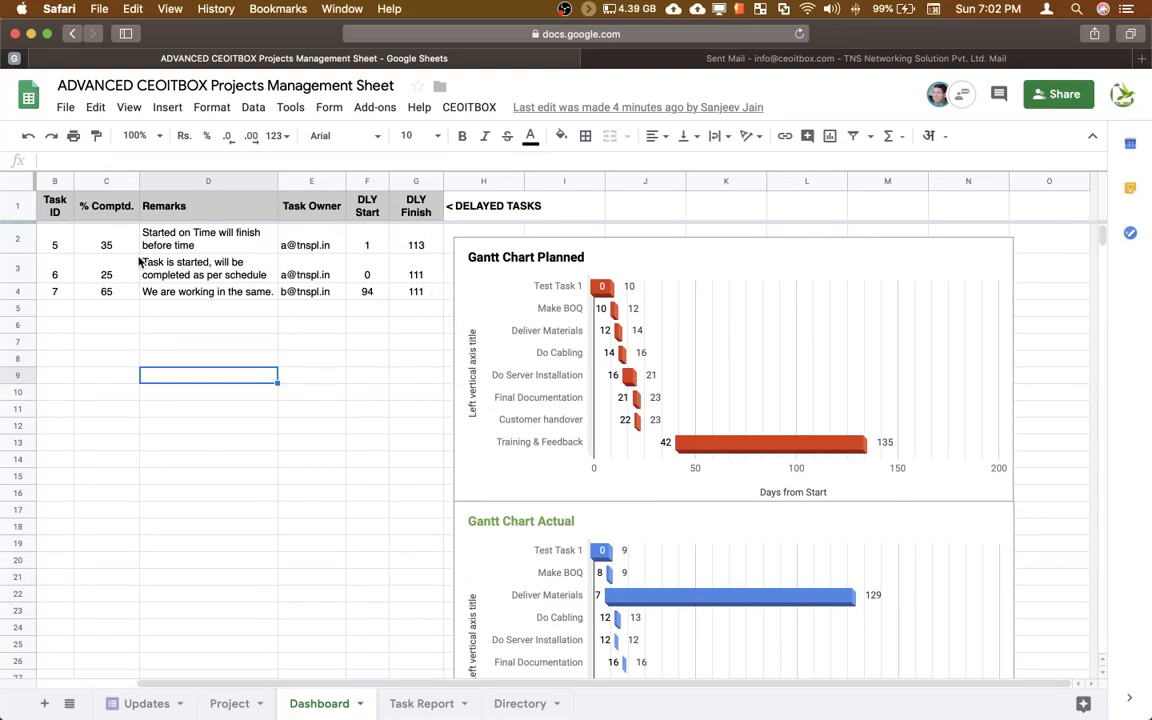
Check the Dashboard's delayed tasks against the task list on the Project sheet, then return to the Dashboard.
{"action": "left_click", "coordinate": [58, 240]}
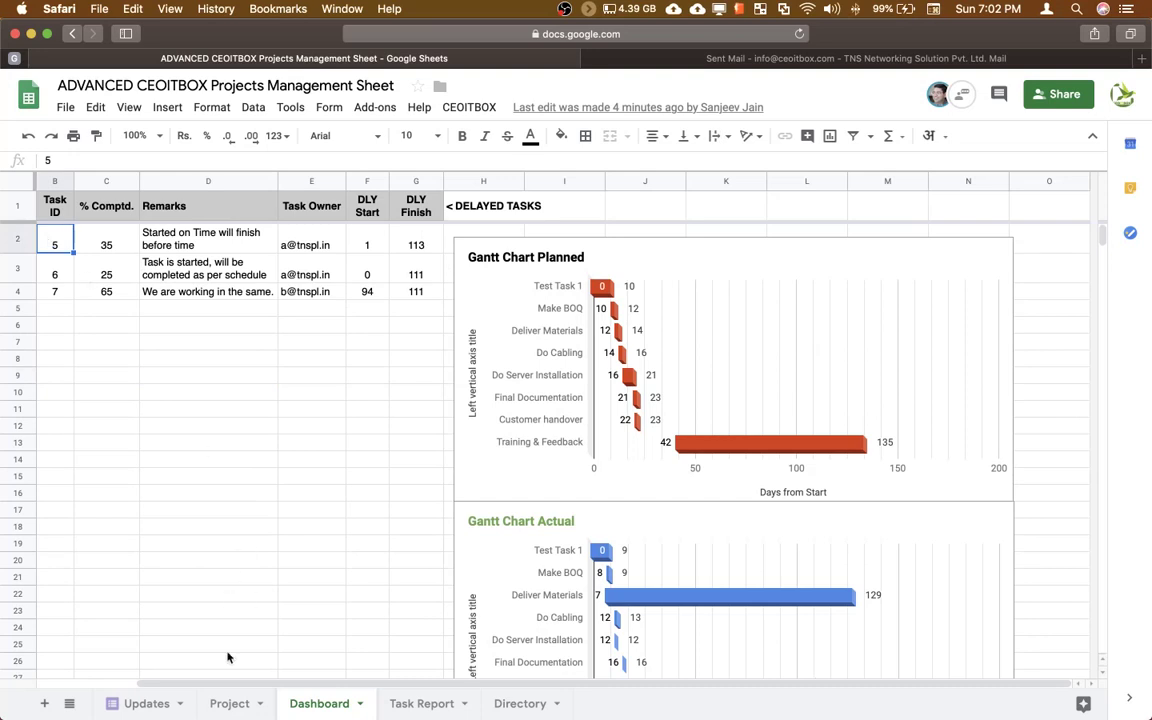
{"action": "left_click", "coordinate": [228, 704]}
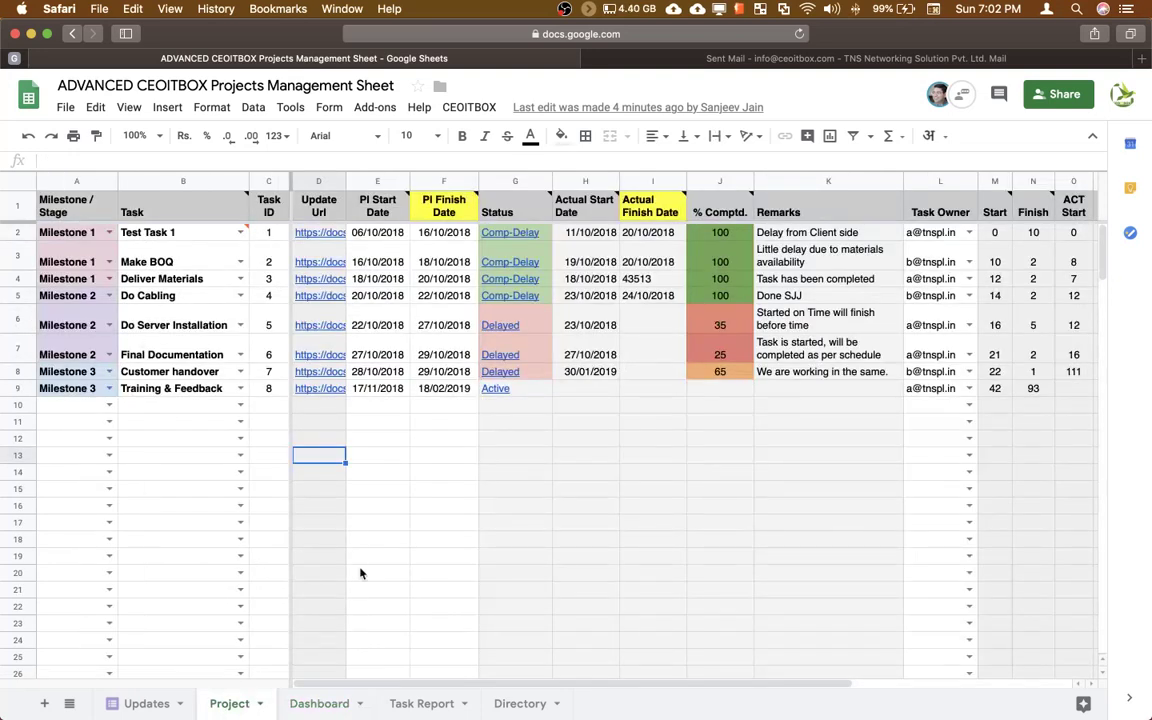
{"action": "left_click", "coordinate": [300, 703]}
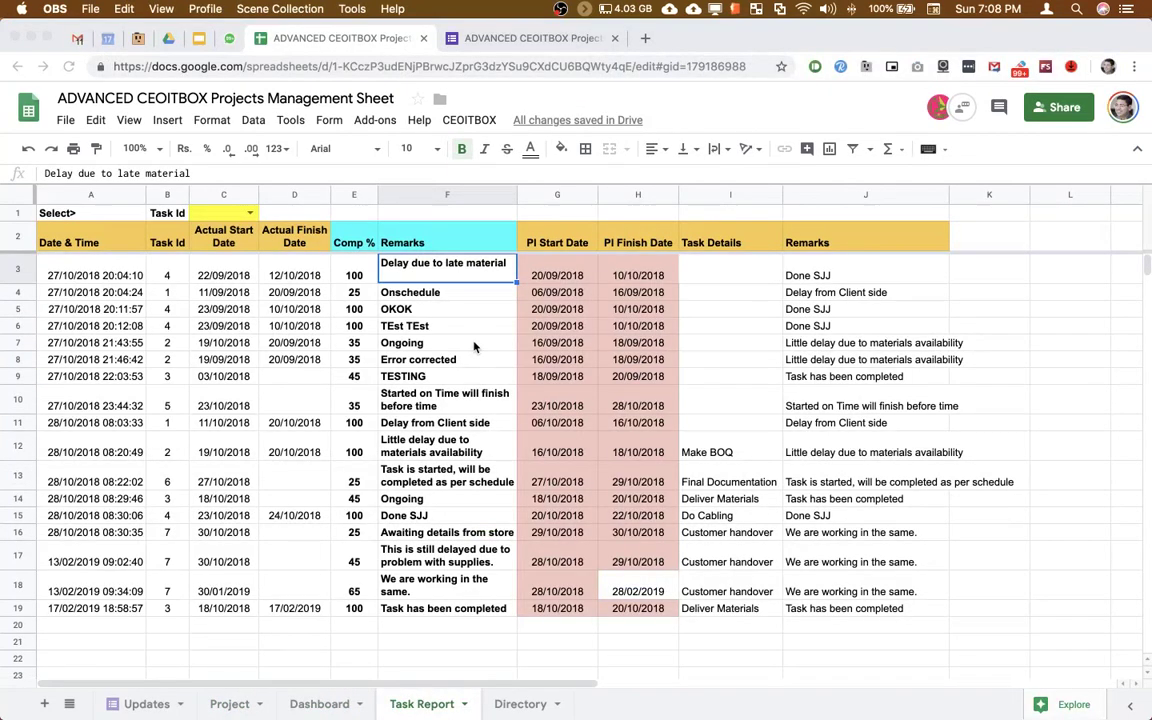
Switch to Chrome and filter the Task Report sheet to the updates for Task Id 7.
{"action": "key", "text": "super+Tab"}
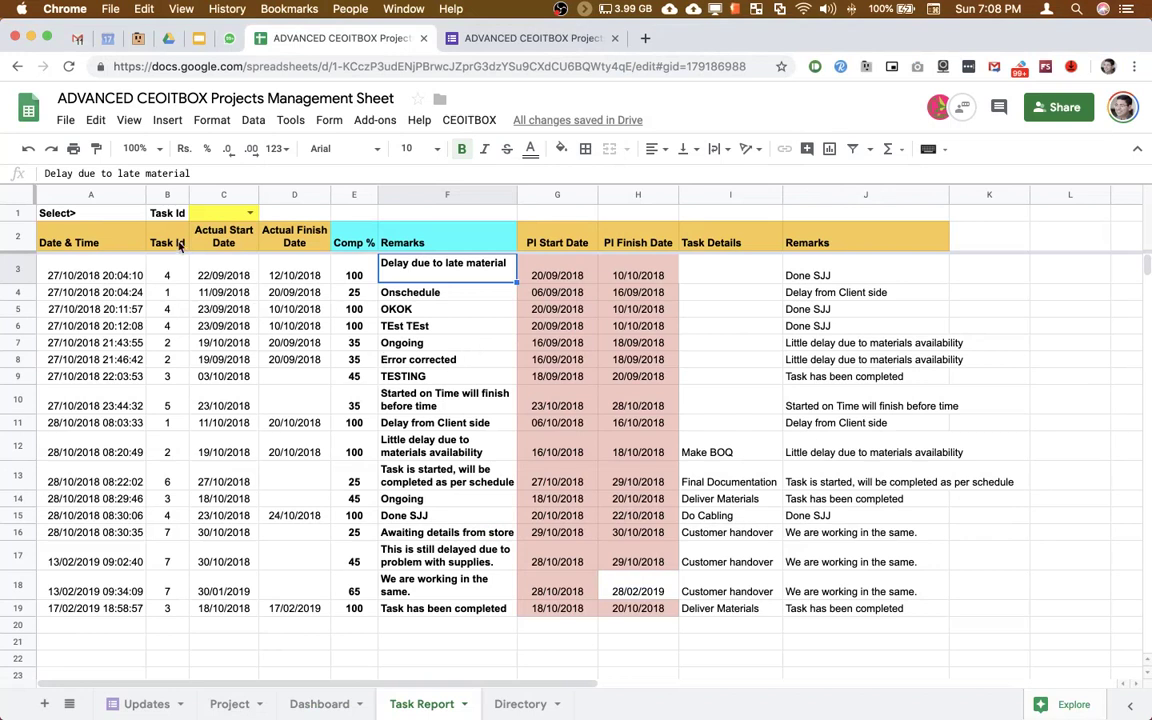
{"action": "left_click", "coordinate": [249, 212]}
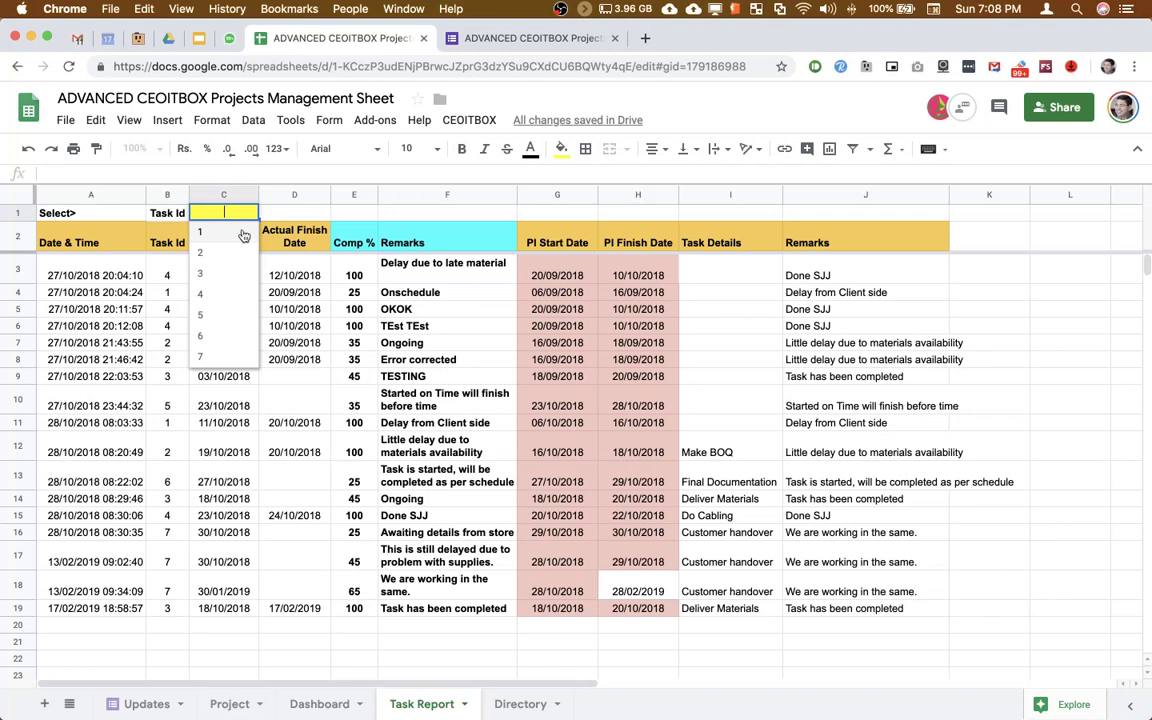
{"action": "left_click", "coordinate": [226, 358]}
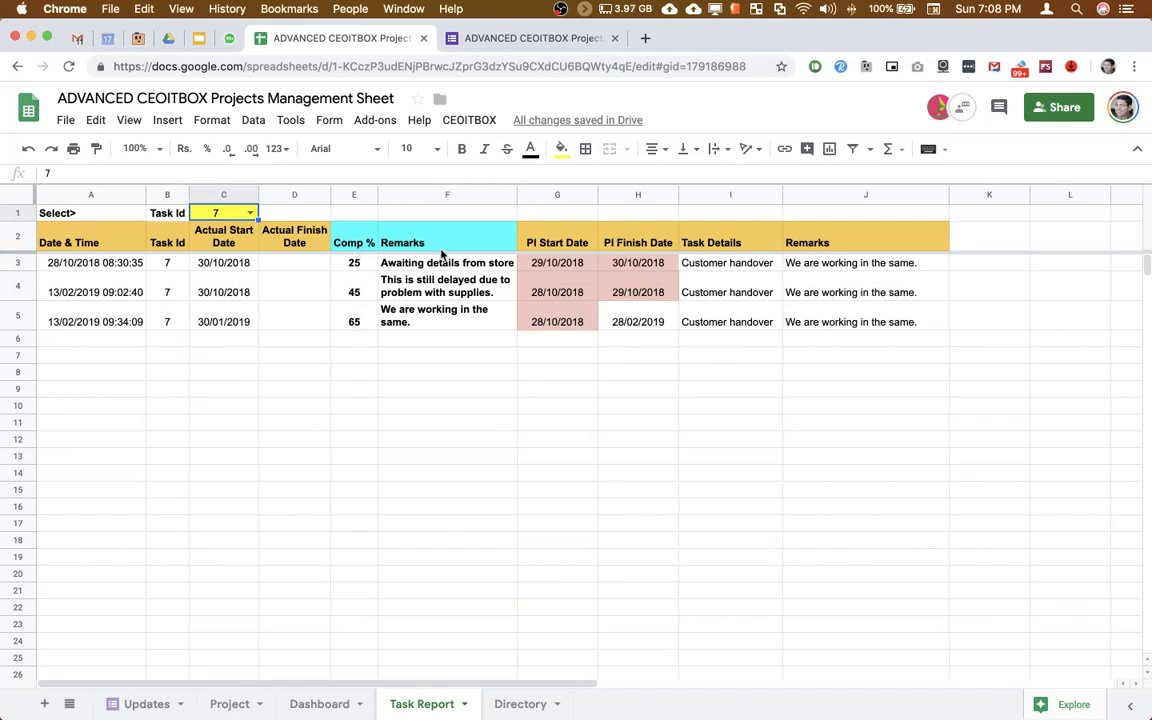
Filter the Task Report by Task Id 1, 3 and 4 in turn, then clear the Task Id selection.
{"action": "left_click", "coordinate": [250, 213]}
{"action": "left_click", "coordinate": [231, 247]}
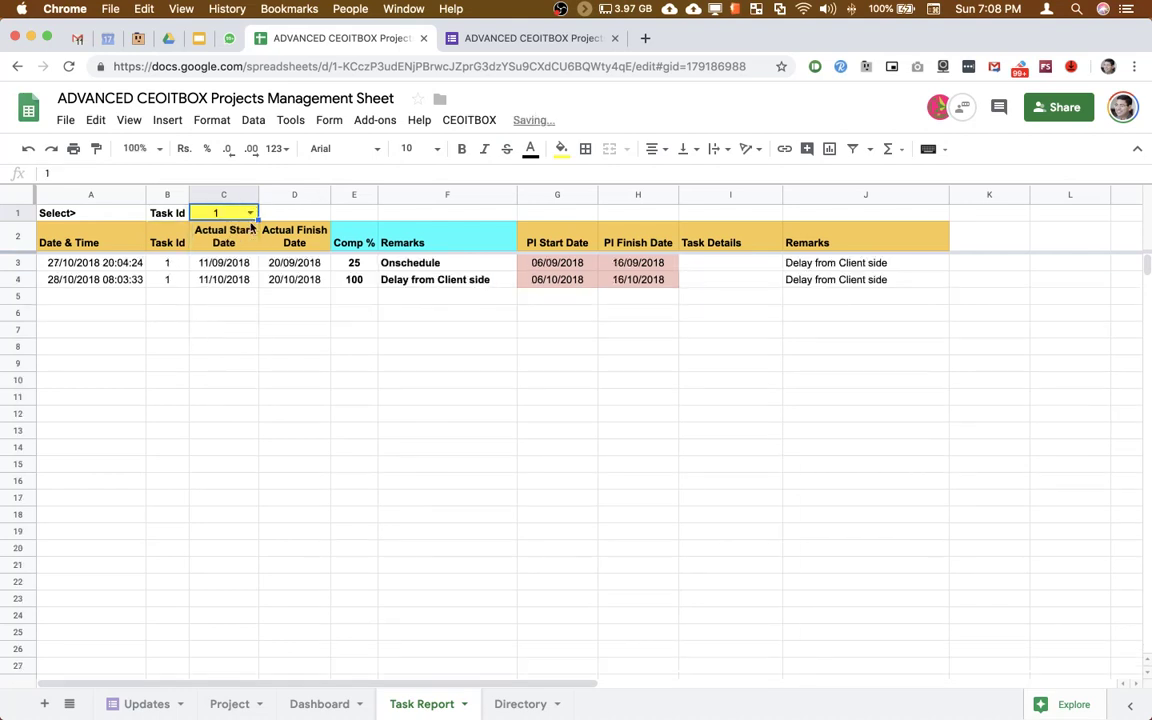
{"action": "left_click", "coordinate": [249, 213]}
{"action": "left_click", "coordinate": [235, 275]}
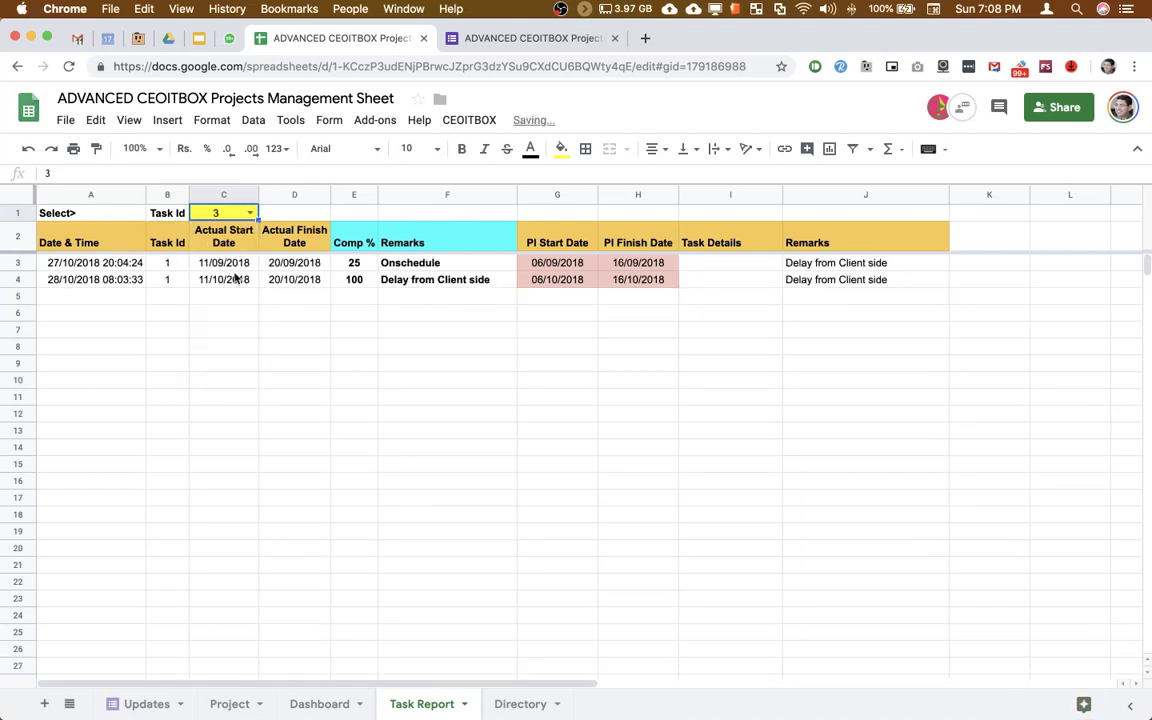
{"action": "left_click", "coordinate": [249, 213]}
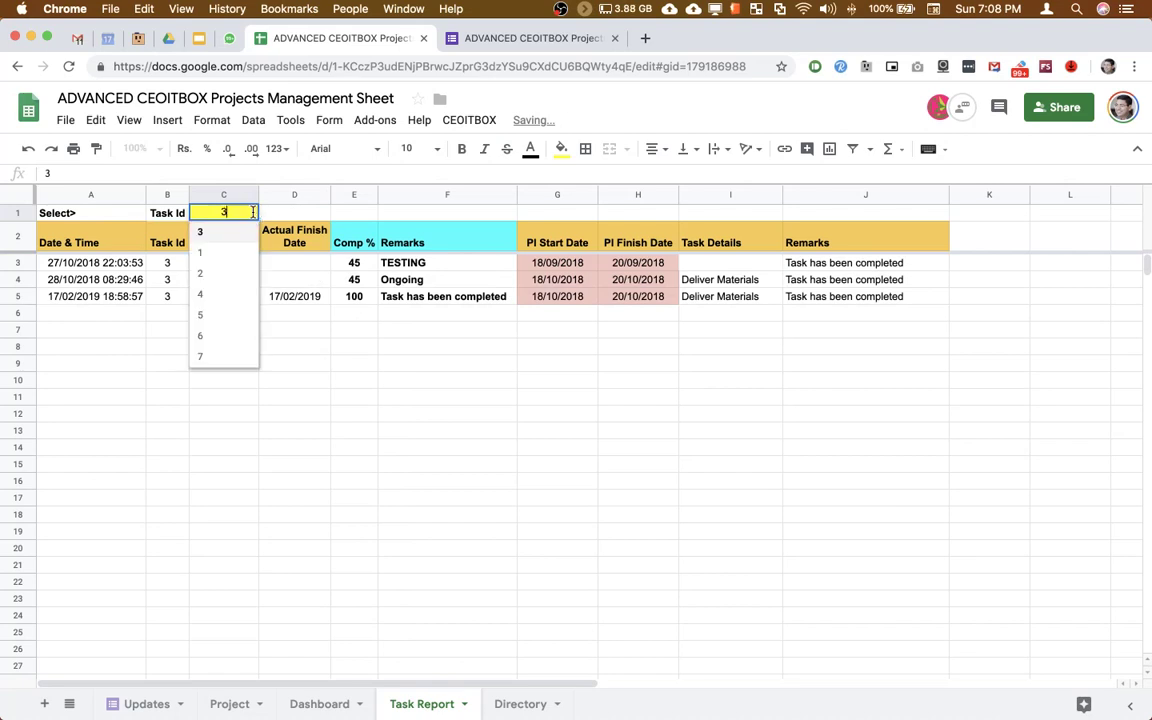
{"action": "left_click", "coordinate": [229, 294]}
{"action": "key", "text": "Delete"}
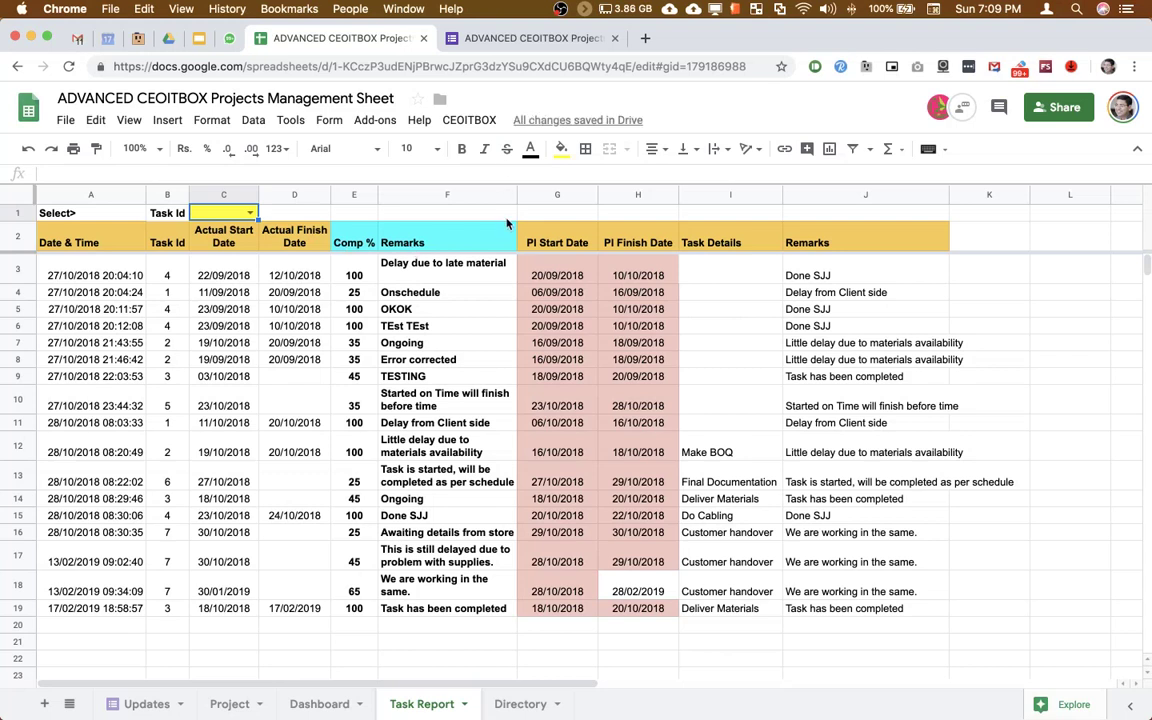
{"action": "left_click", "coordinate": [560, 9]}
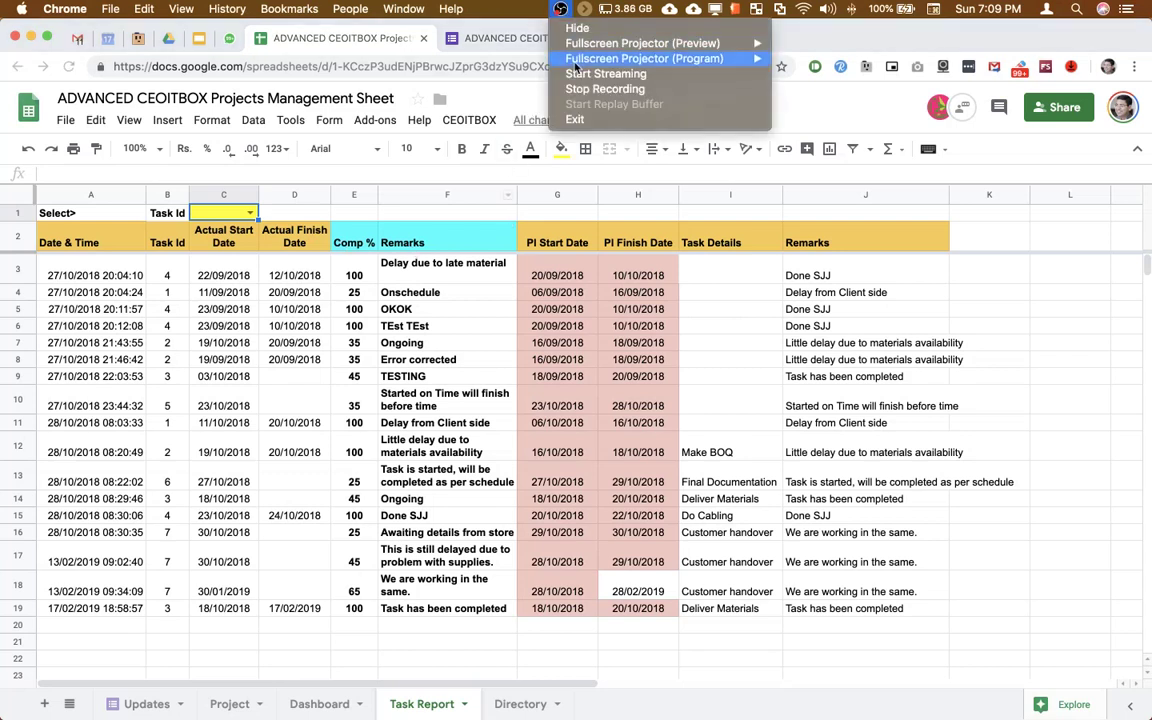